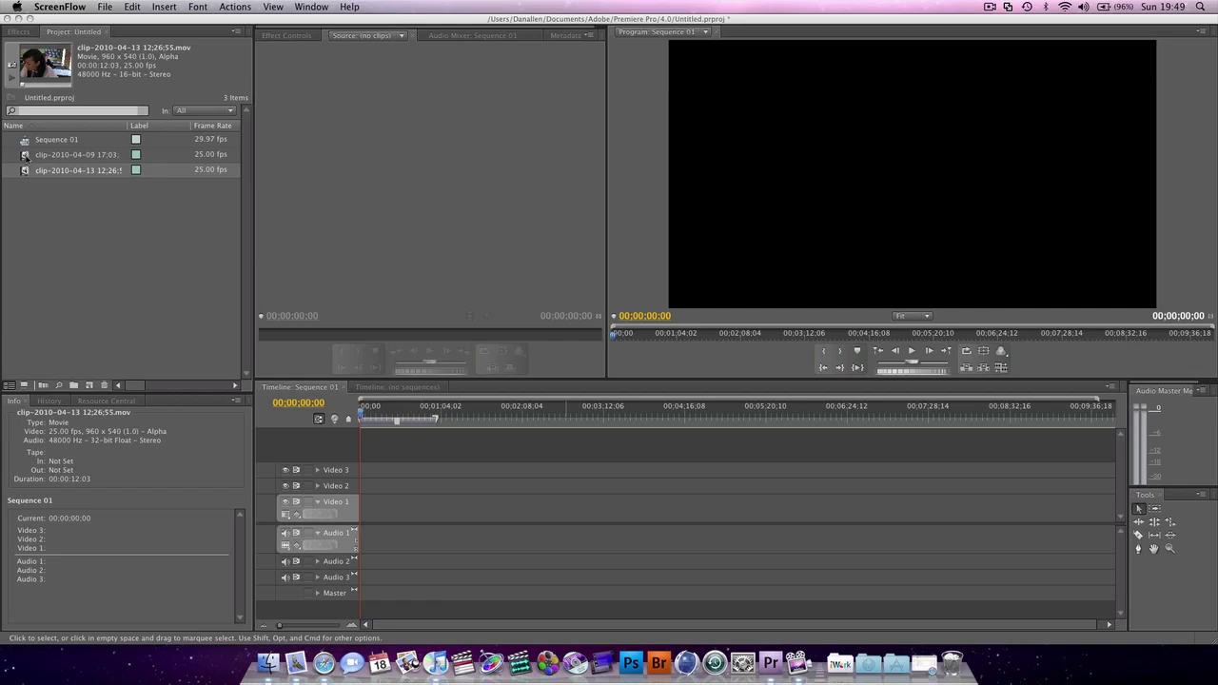
# Step: Open the 12:26:55 clip in a widened Source monitor and scrub to about 4 seconds in
pyautogui.click(27, 174)
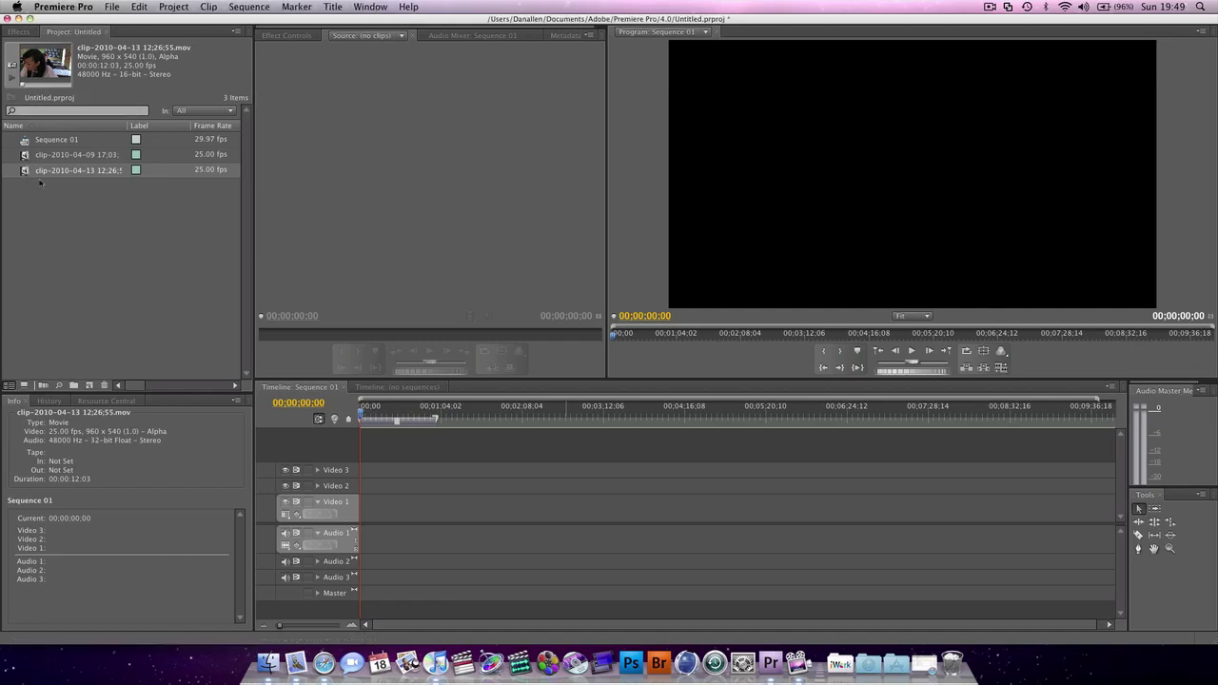
pyautogui.doubleClick(27, 171)
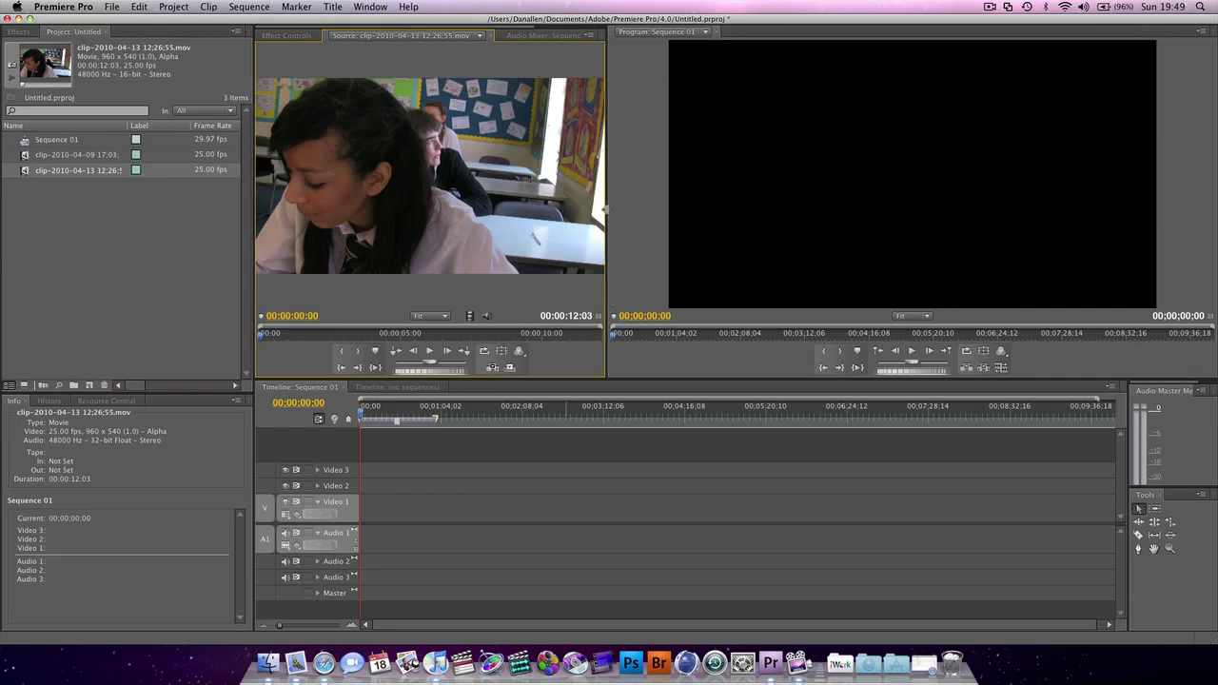
pyautogui.moveTo(607, 217); pyautogui.dragTo(687, 220)
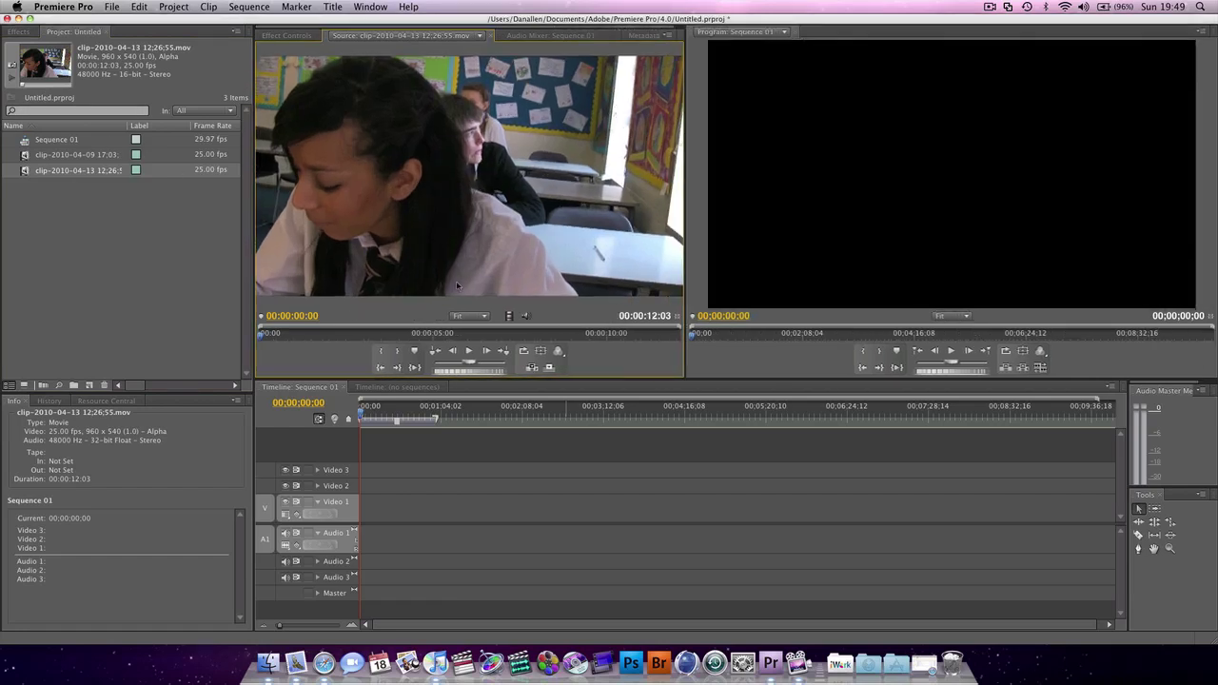
pyautogui.click(349, 334)
pyautogui.moveTo(349, 334); pyautogui.dragTo(419, 334)
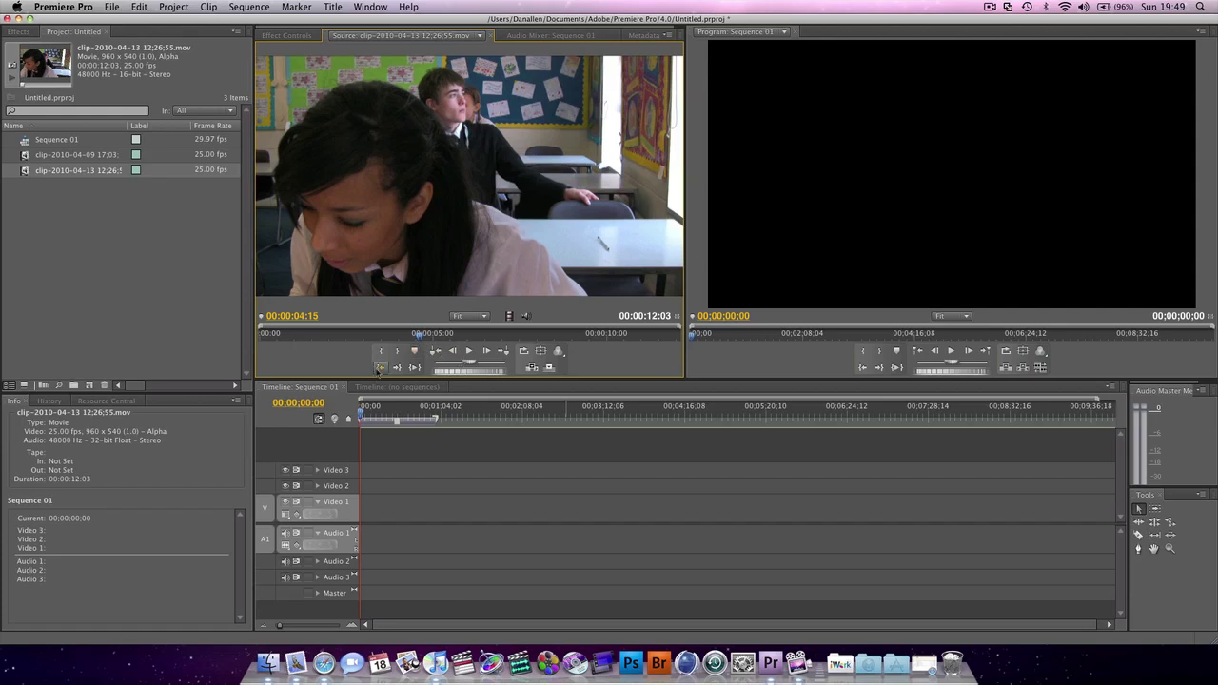
pyautogui.click(380, 369)
pyautogui.click(425, 334)
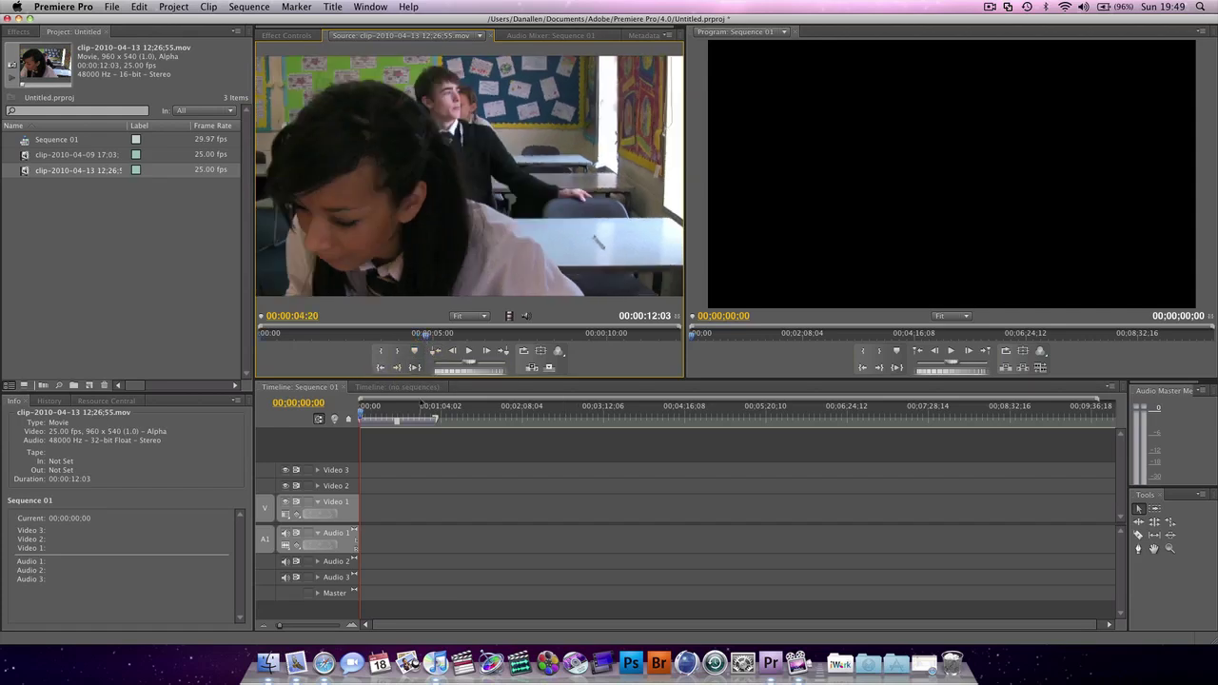
# Step: Mark In at 00:00:04:20 and Out at 00:00:07:17, place it at sequence start, and zoom to fit
pyautogui.press('i')
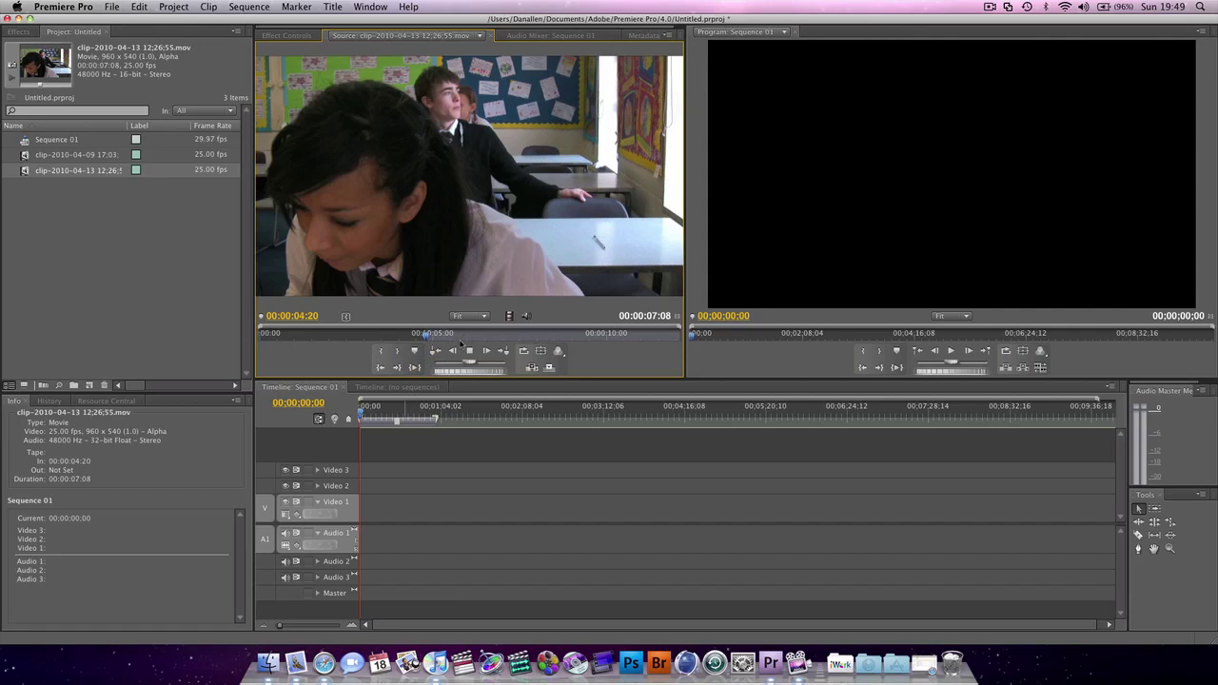
pyautogui.click(464, 348)
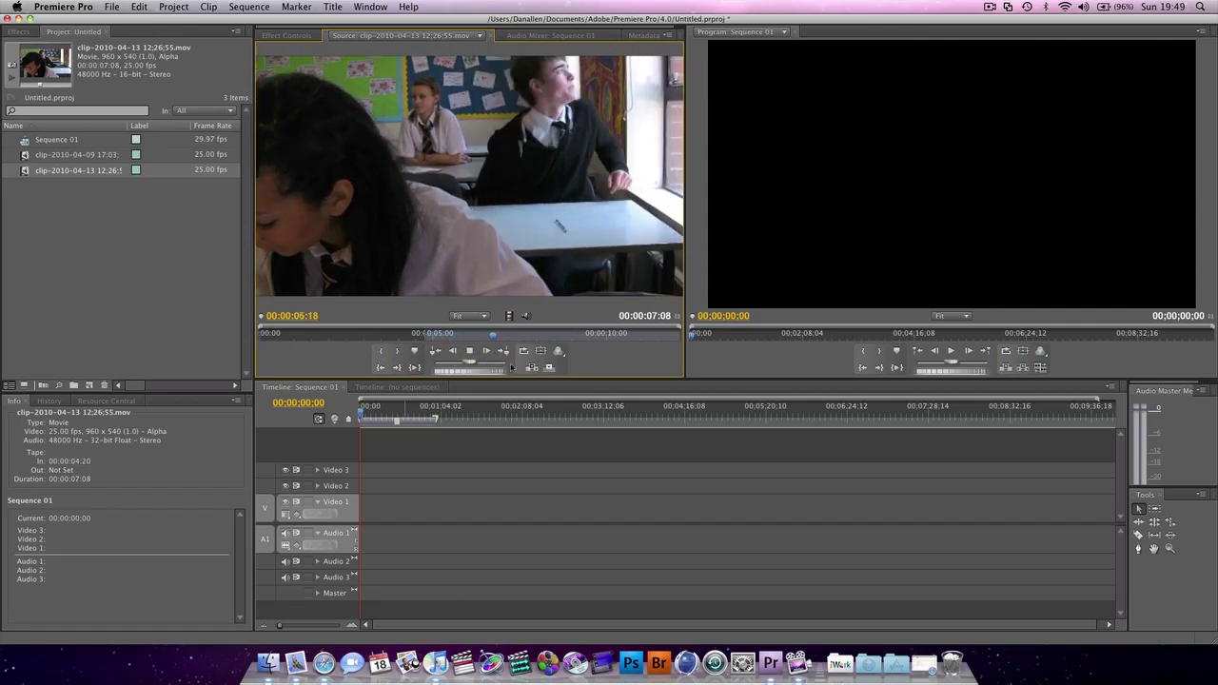
pyautogui.press('space')
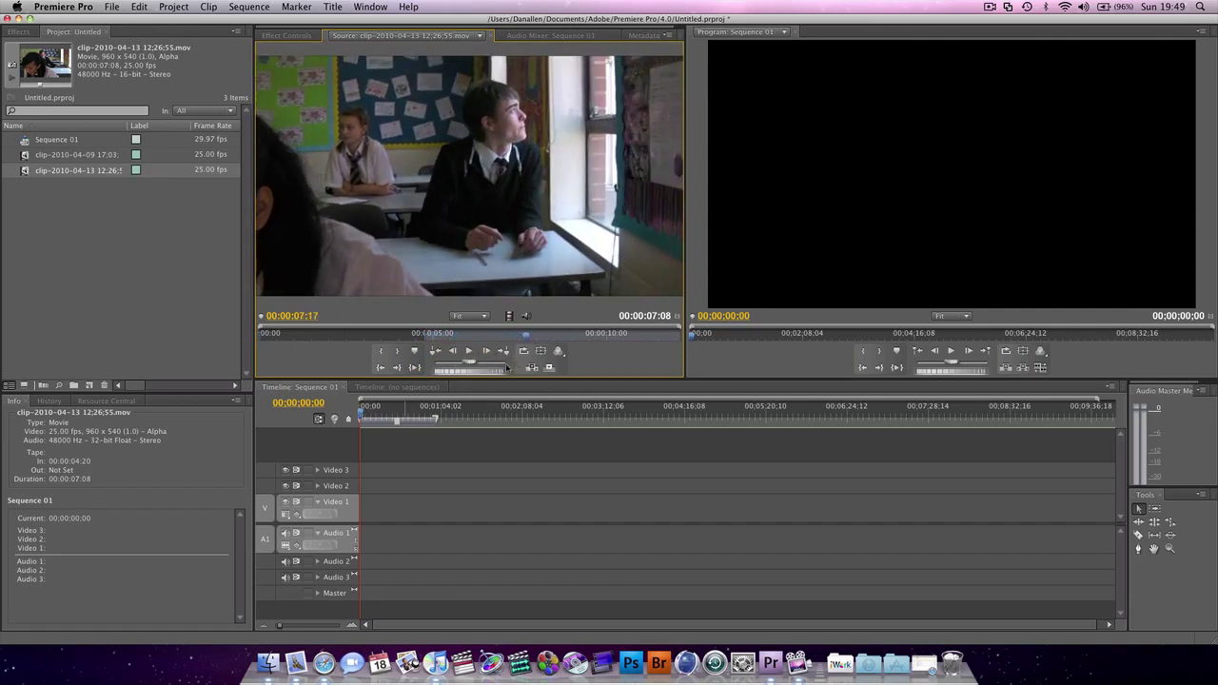
pyautogui.press('o')
pyautogui.moveTo(481, 197); pyautogui.dragTo(371, 502)
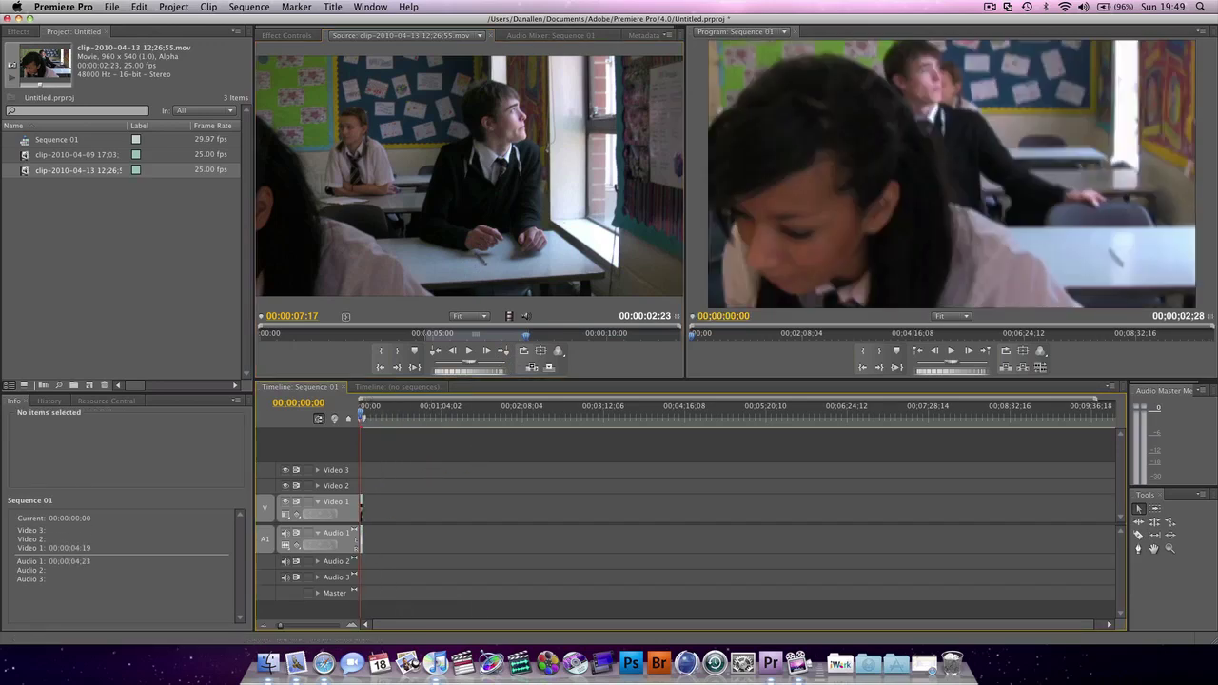
pyautogui.press('\\')
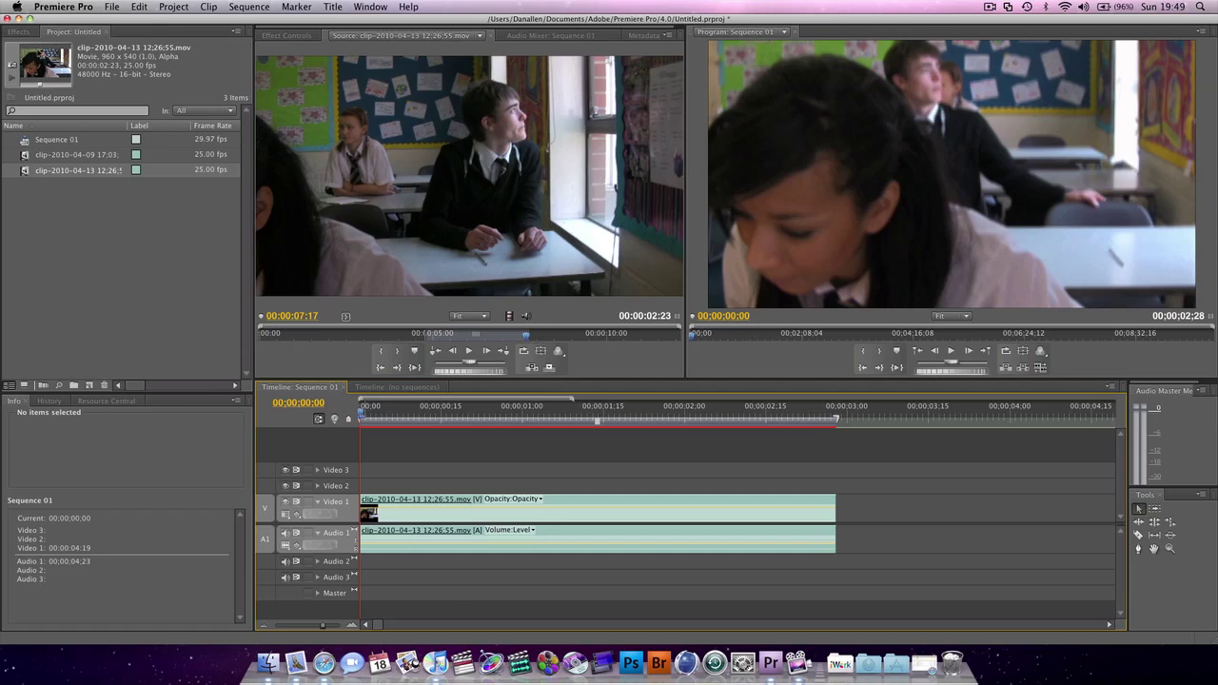
# Step: Filter the Effects list for 'color' and drag Fast Color Corrector onto the Video 1 clip
pyautogui.click(26, 33)
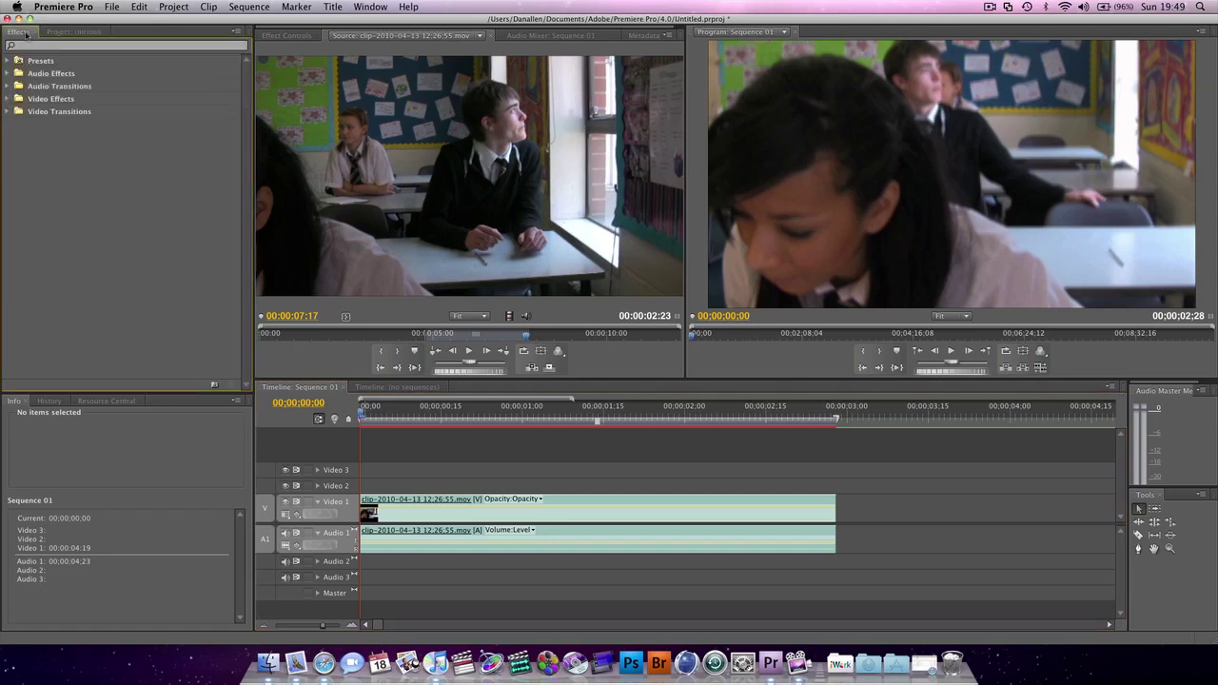
pyautogui.click(38, 43)
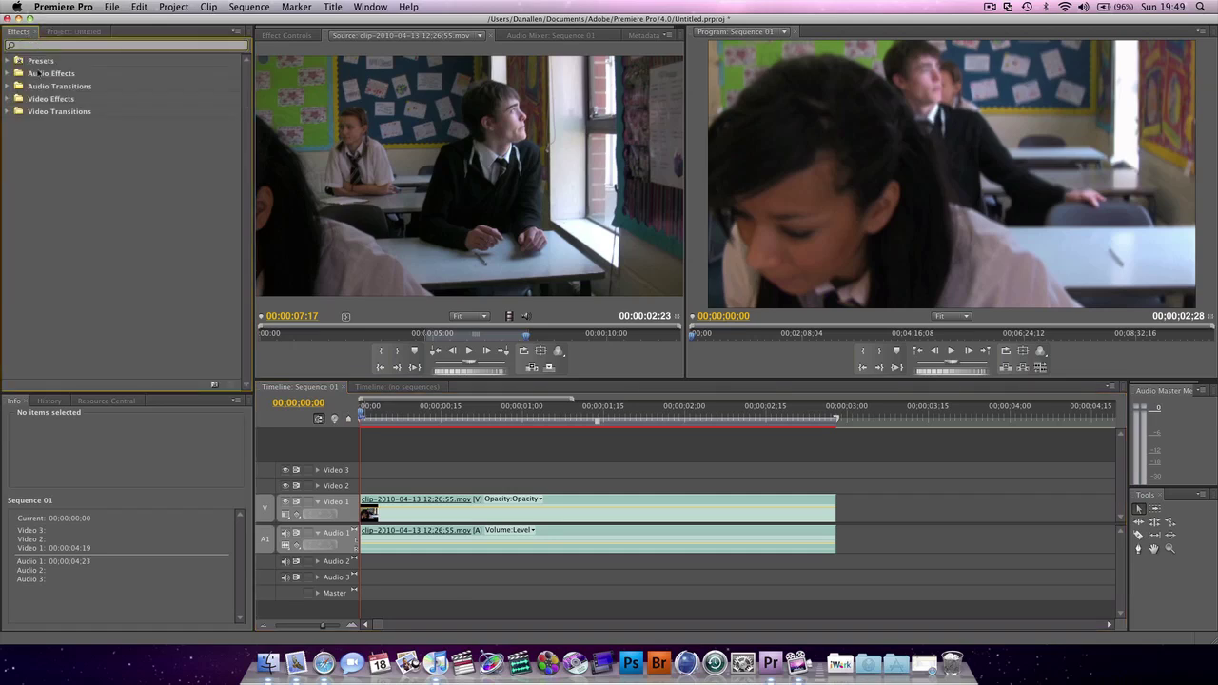
pyautogui.write('colol')
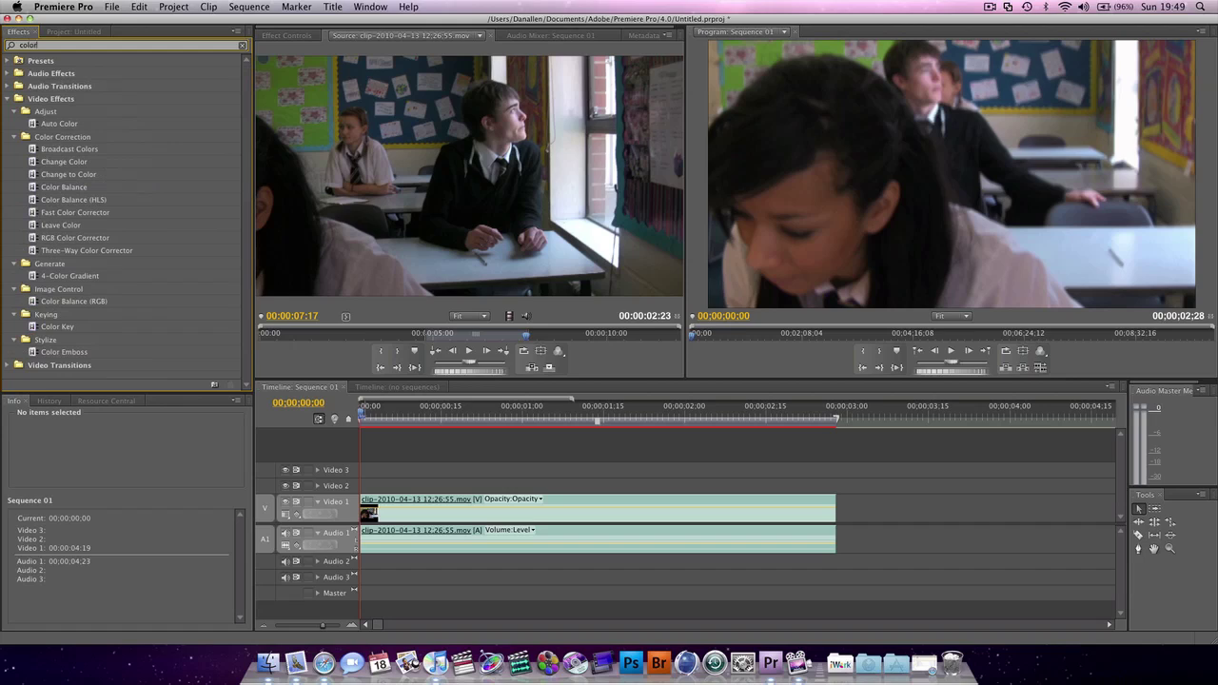
pyautogui.moveTo(35, 213); pyautogui.dragTo(395, 524)
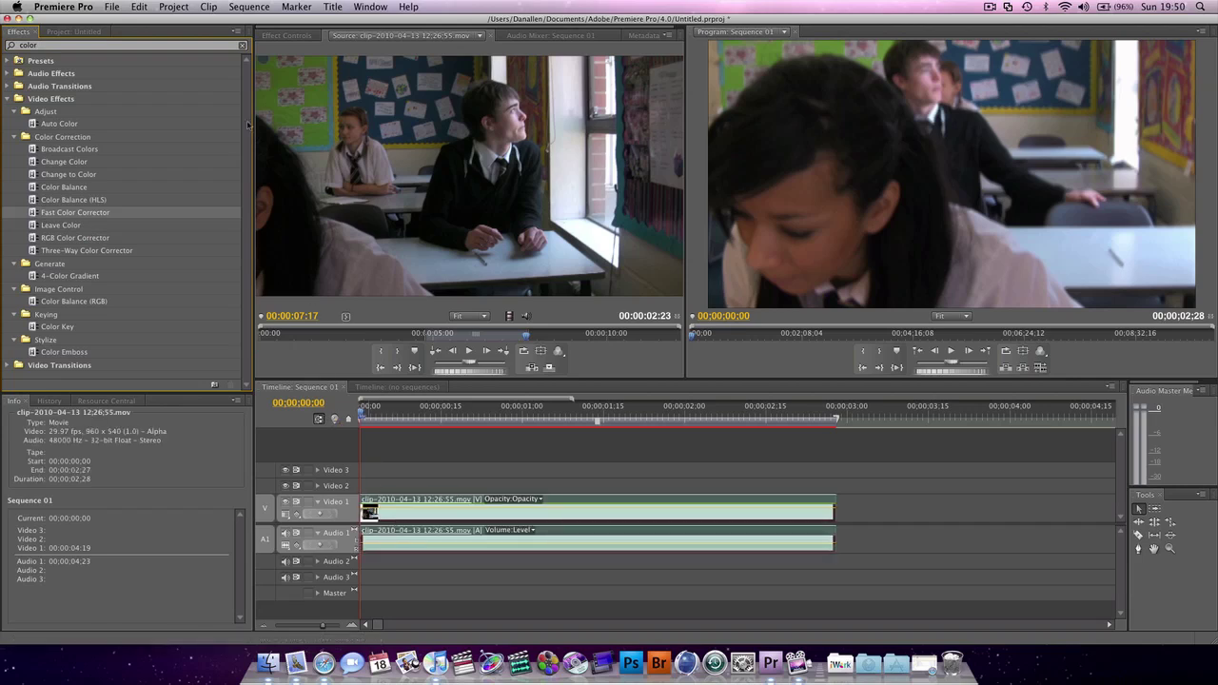
# Step: Expand Fast Color Corrector in Effect Controls, hide the keyframe view and enlarge the panel to its Levels
pyautogui.click(286, 35)
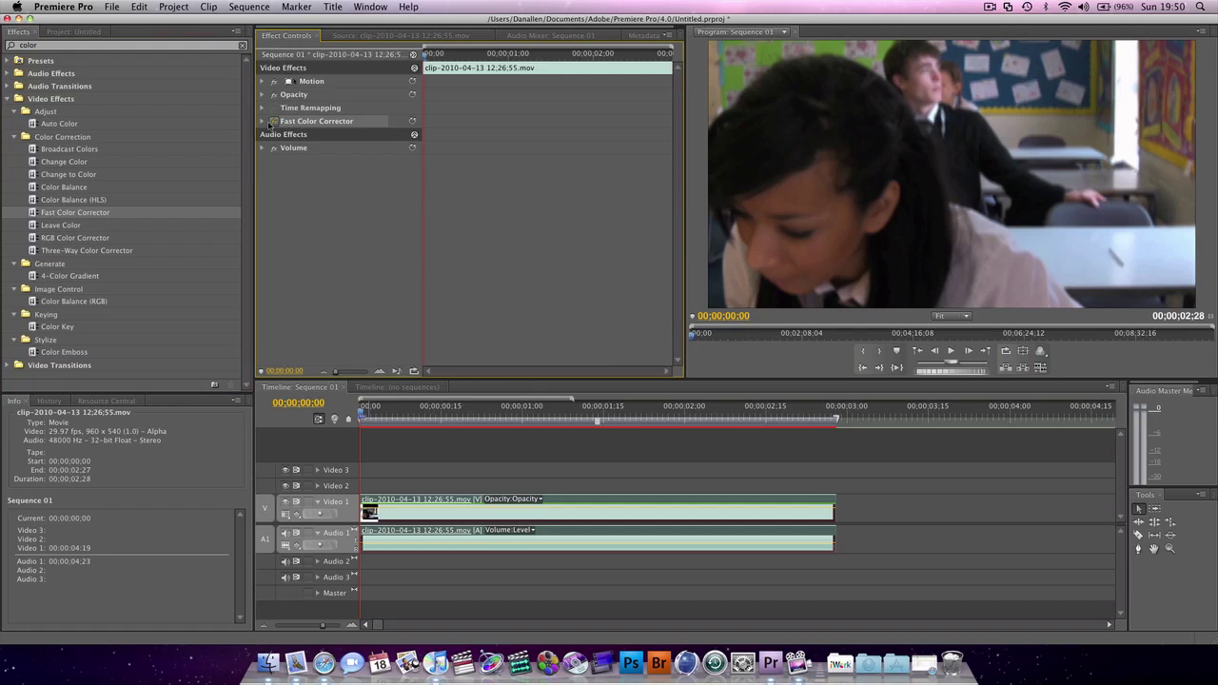
pyautogui.click(263, 122)
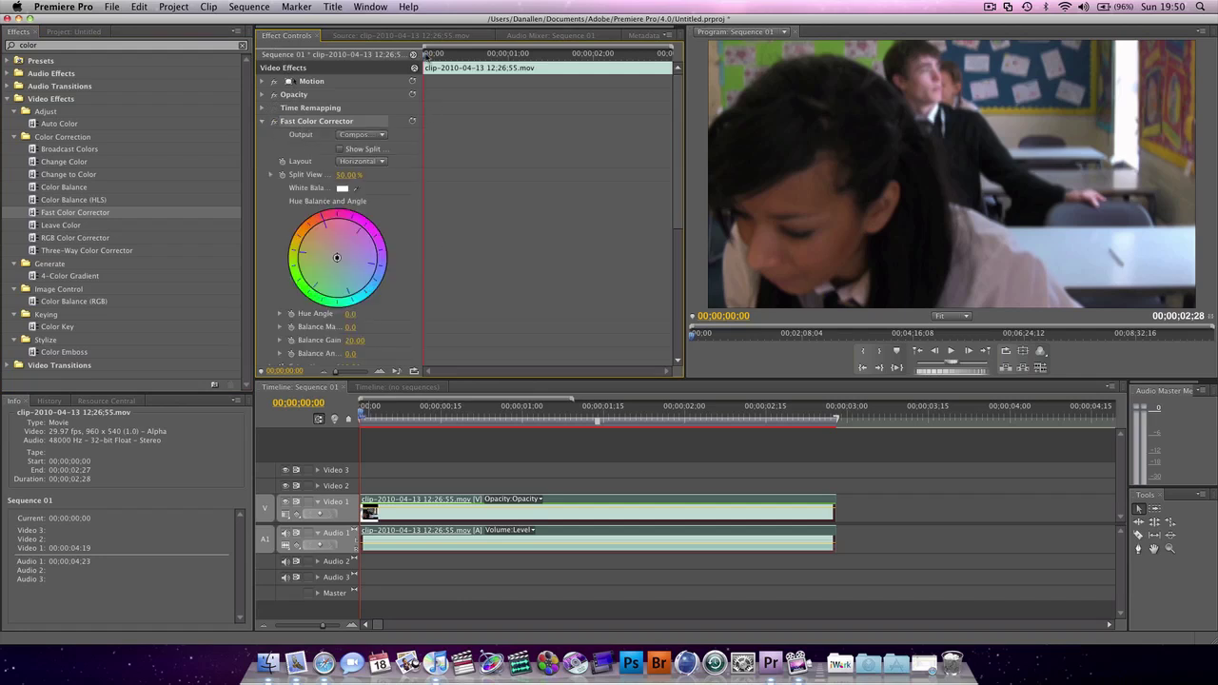
pyautogui.click(415, 55)
pyautogui.scroll(-5, 574, 84)
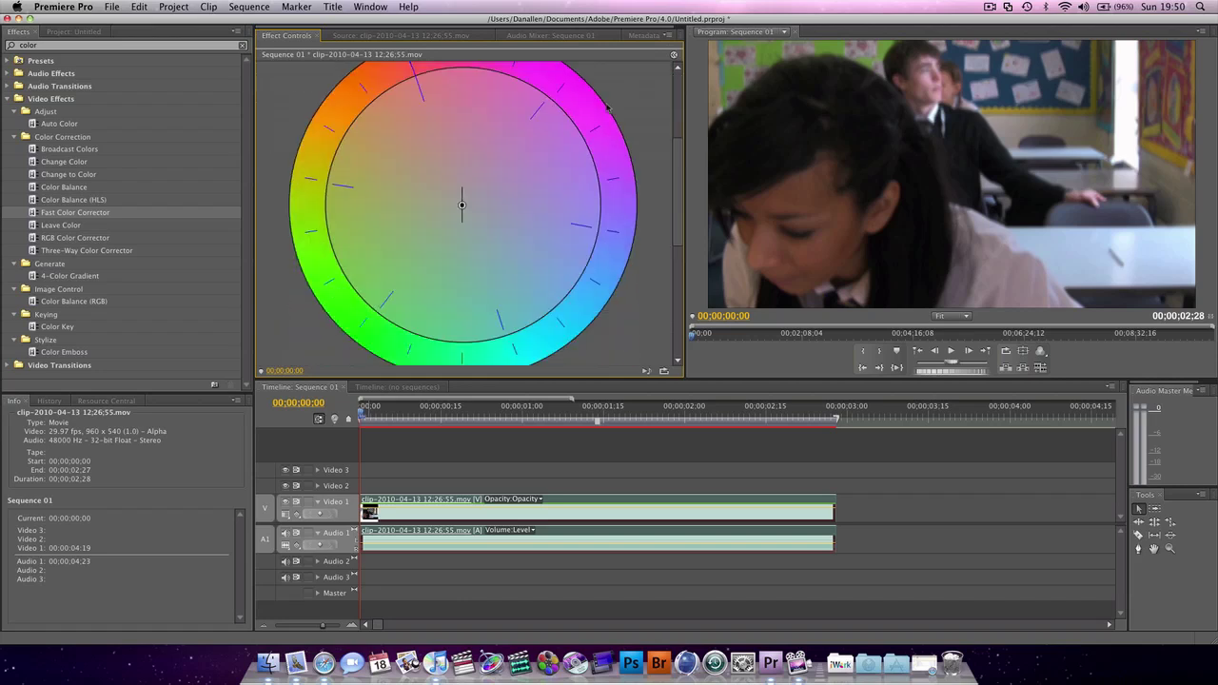
pyautogui.scroll(4, 607, 107)
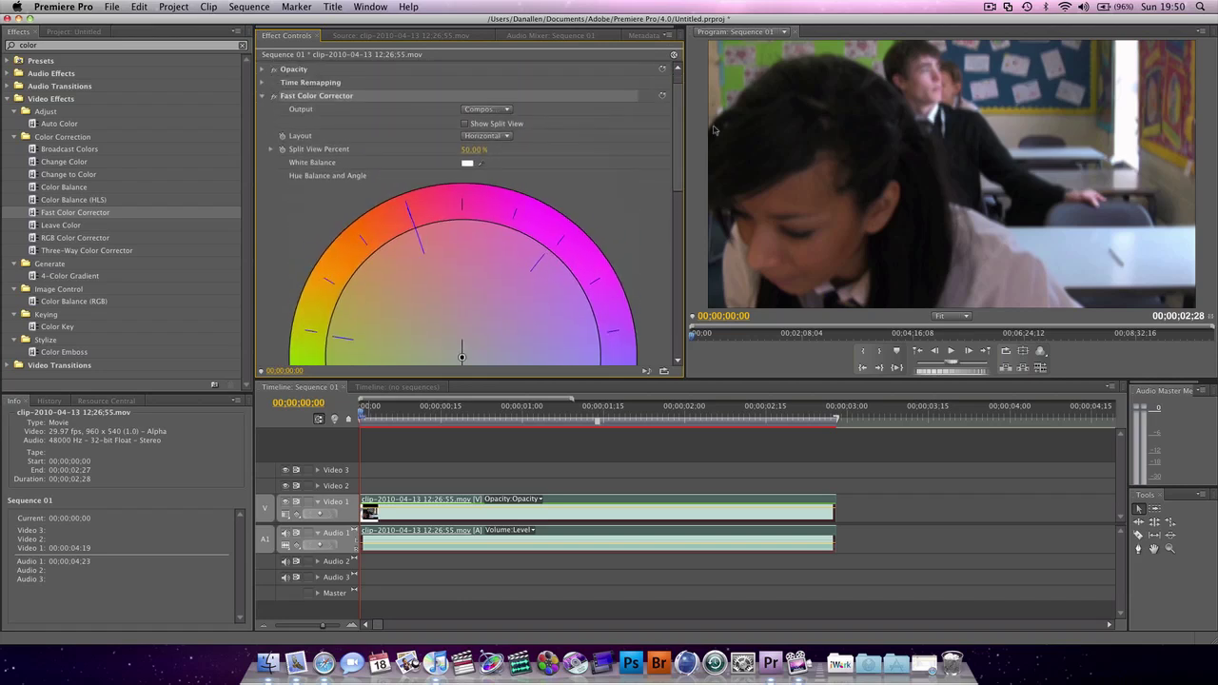
pyautogui.moveTo(675, 143); pyautogui.dragTo(669, 307)
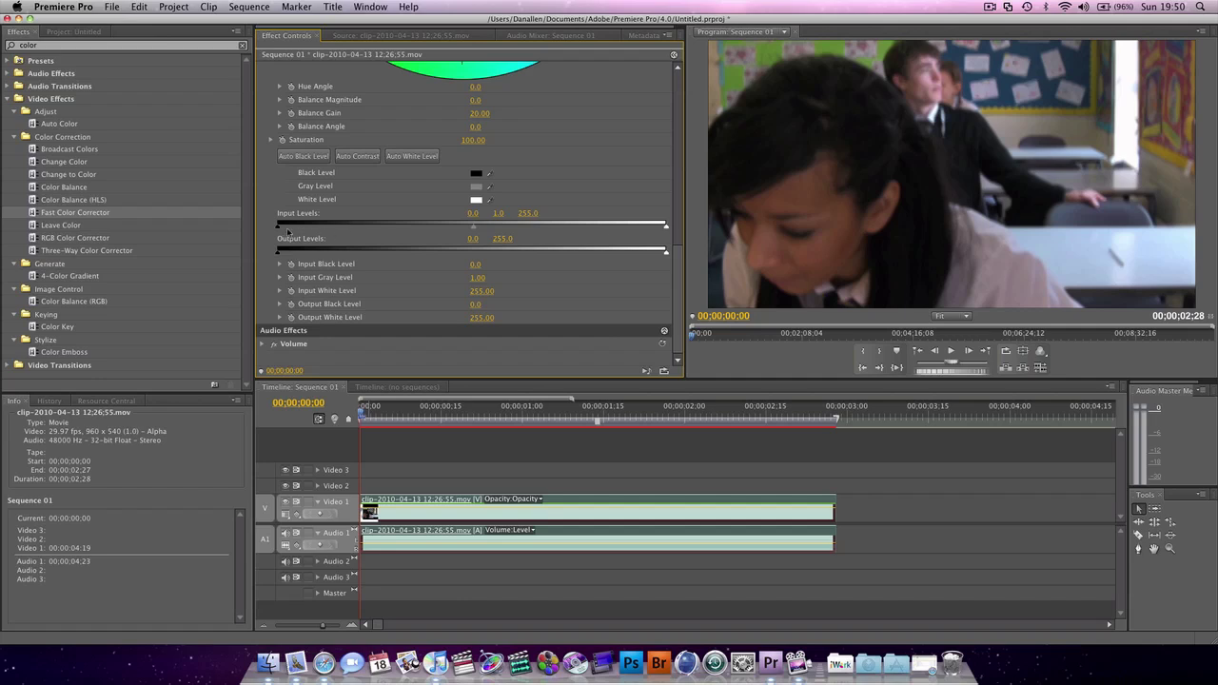
pyautogui.moveTo(279, 231); pyautogui.dragTo(430, 234)
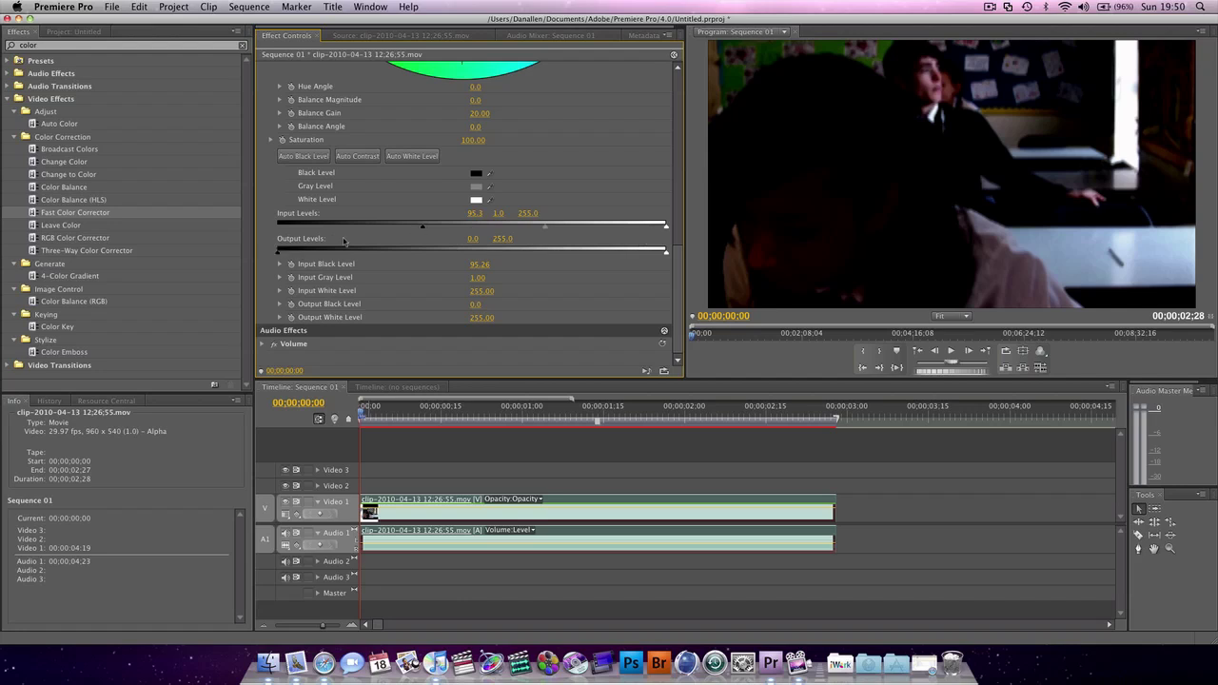
pyautogui.moveTo(423, 228); pyautogui.dragTo(251, 237)
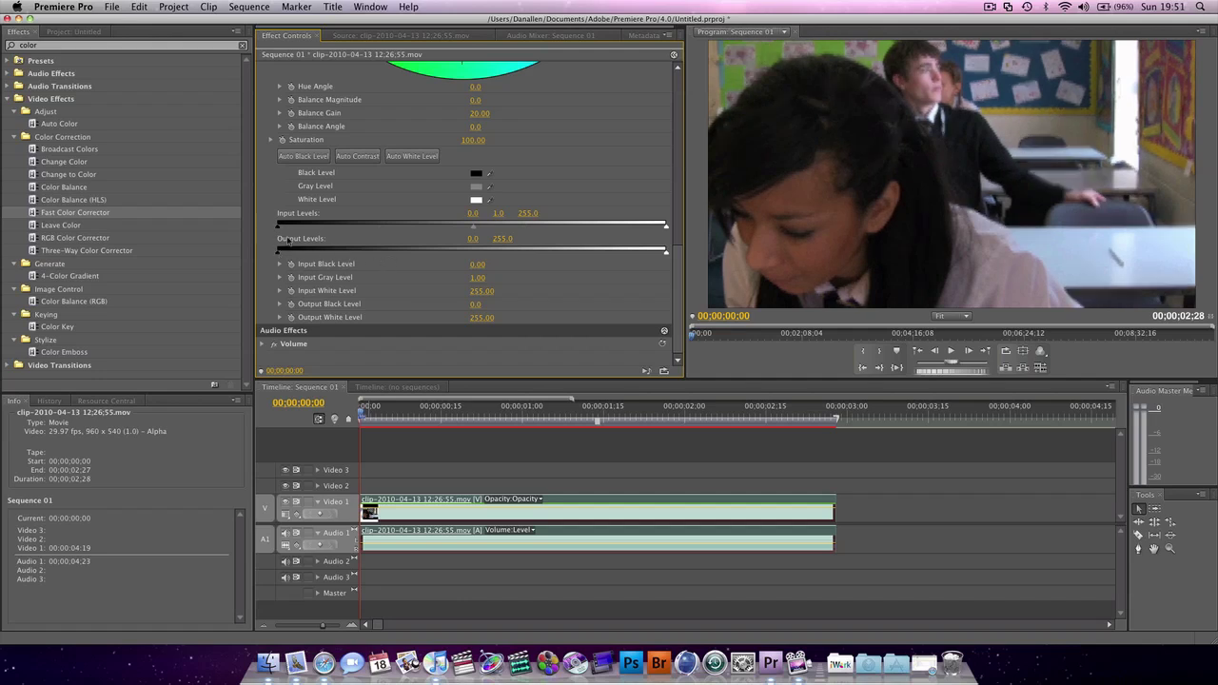
pyautogui.moveTo(278, 251)
pyautogui.mouseDown()
pyautogui.moveTo(495, 267)
pyautogui.moveTo(213, 247)
pyautogui.moveTo(177, 233)
pyautogui.moveTo(322, 254)
pyautogui.moveTo(192, 242)
pyautogui.moveTo(294, 259)
pyautogui.moveTo(264, 253)
pyautogui.mouseUp()
# Step: Set the Program monitor playback quality to Highest
pyautogui.press('space')
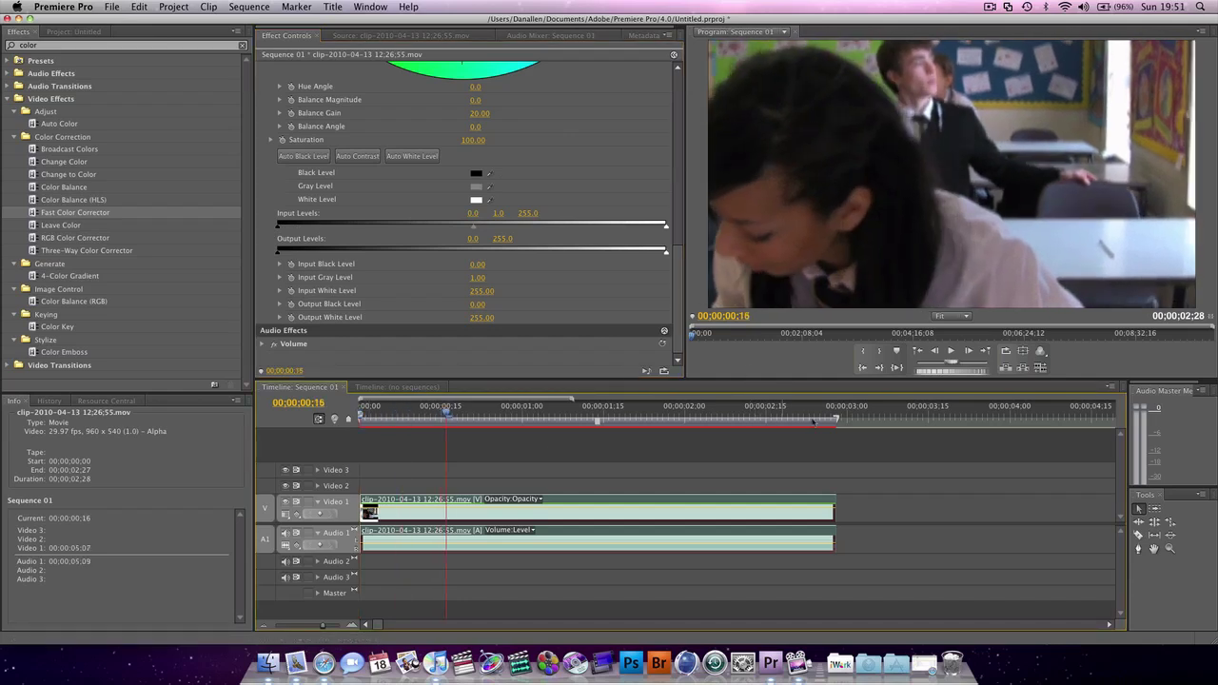
pyautogui.rightClick(889, 223)
pyautogui.moveTo(1018, 303)
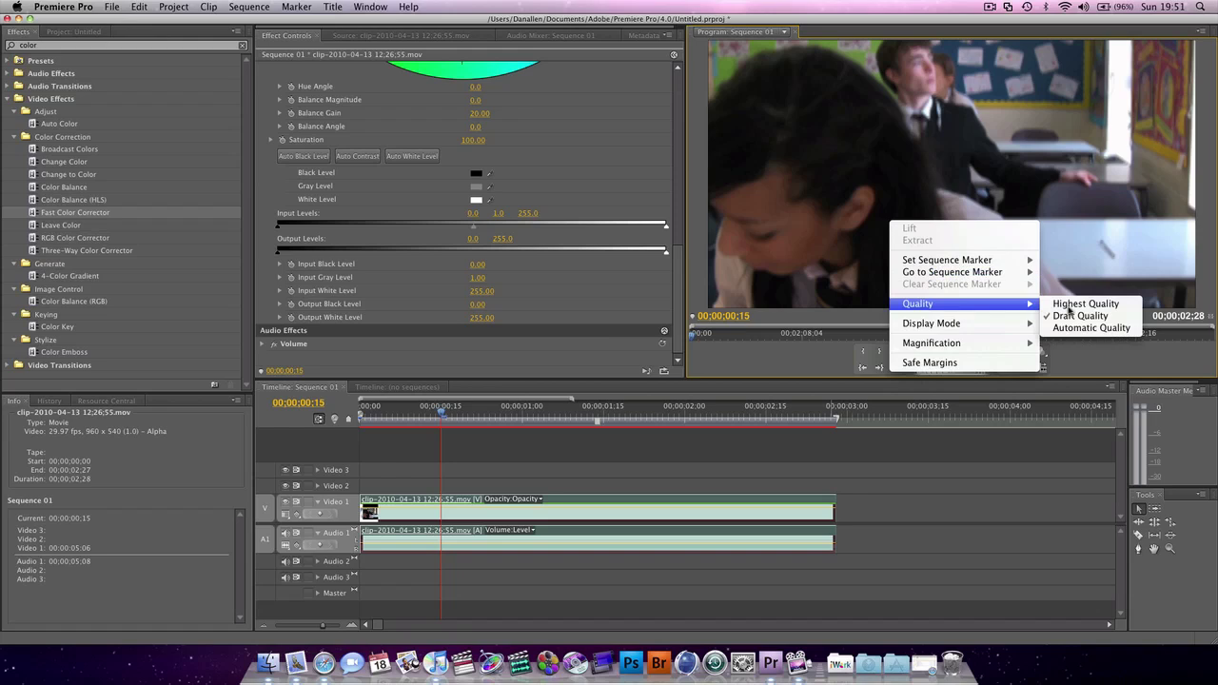
pyautogui.click(1075, 304)
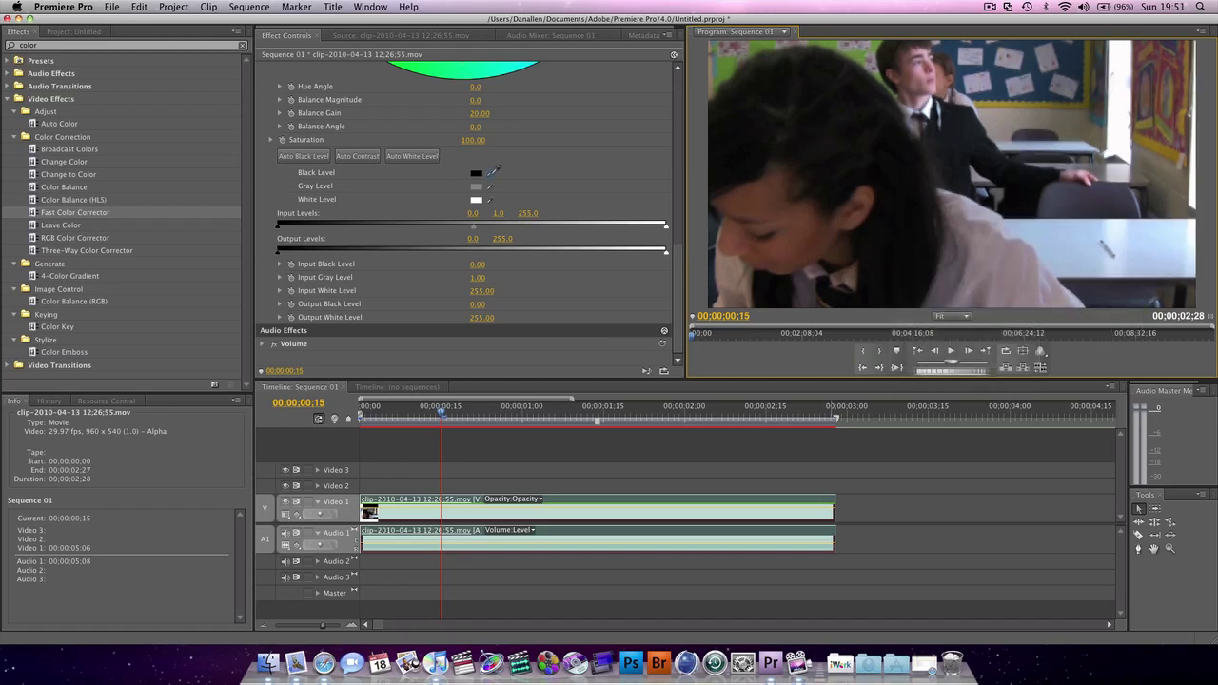
# Step: Sample black and white points, then set Input Levels to 11.65 black, 0.83 gray, 214.23 white
pyautogui.click(492, 171)
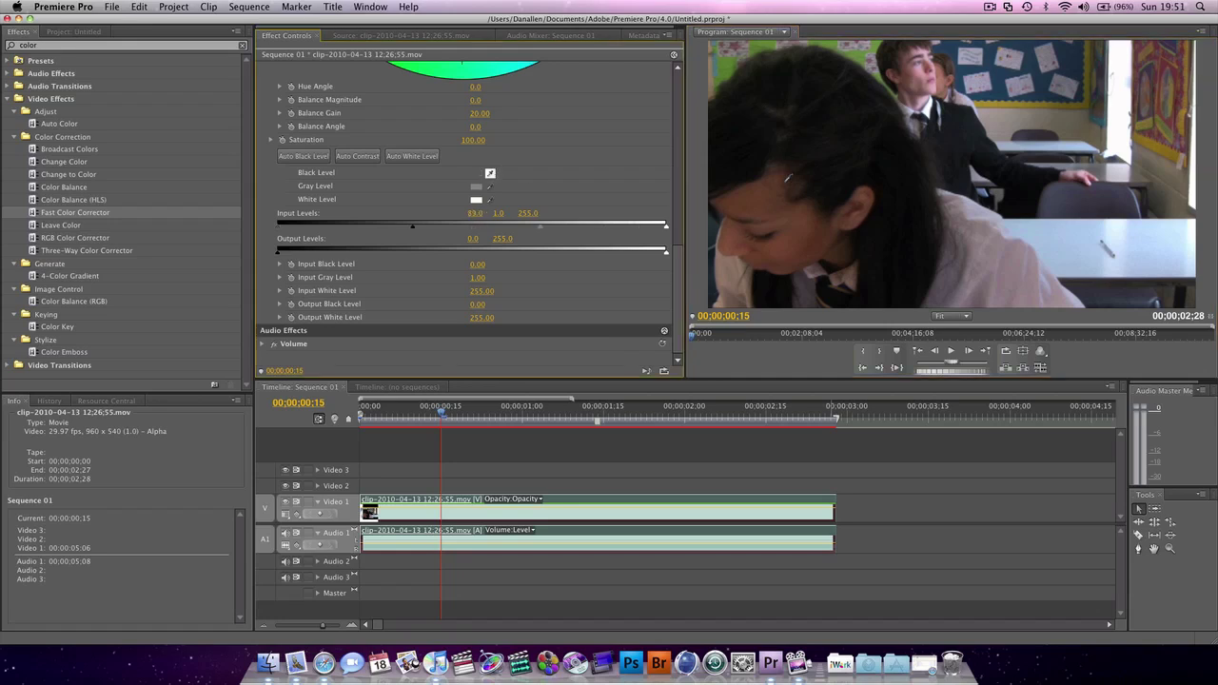
pyautogui.click(942, 125)
pyautogui.click(886, 197)
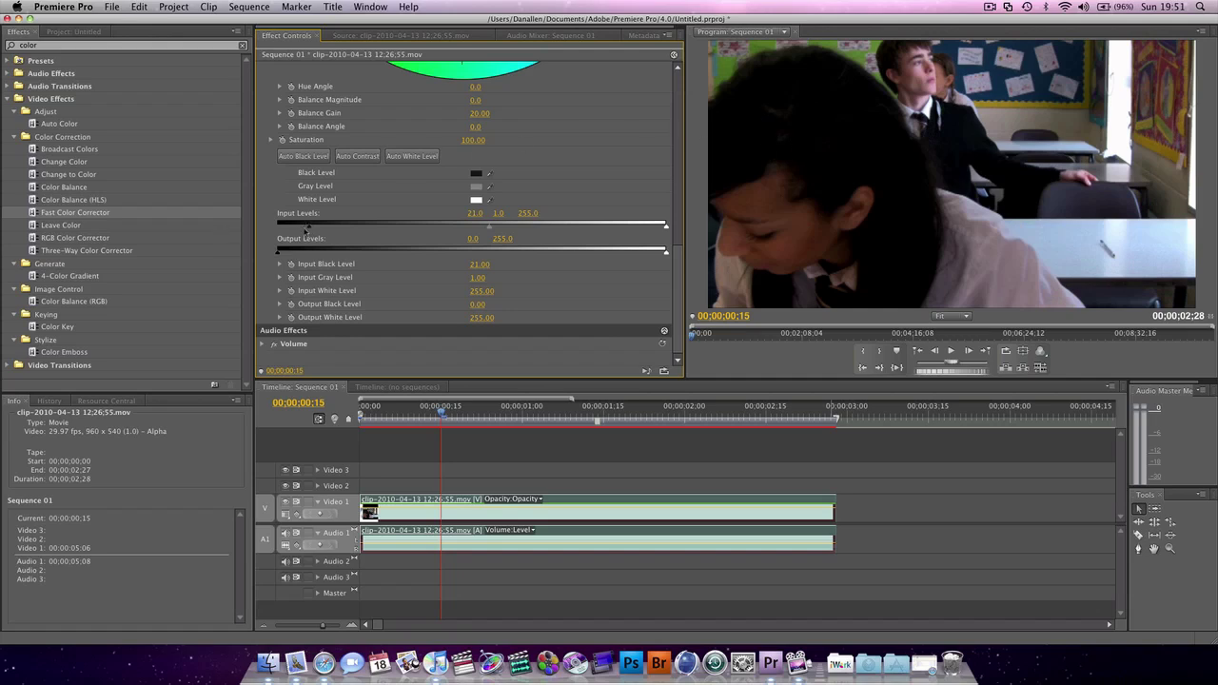
pyautogui.moveTo(308, 228); pyautogui.dragTo(295, 231)
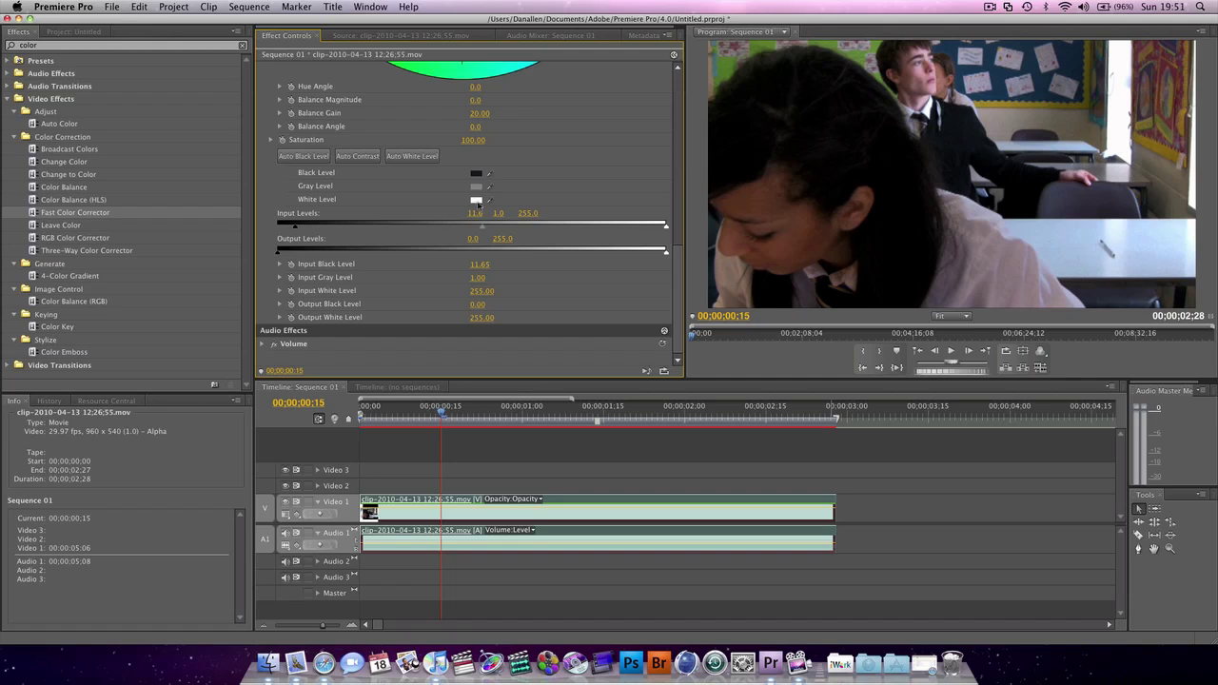
pyautogui.moveTo(491, 197); pyautogui.dragTo(1115, 105)
pyautogui.moveTo(663, 228); pyautogui.dragTo(603, 228)
pyautogui.moveTo(447, 229)
pyautogui.mouseDown()
pyautogui.moveTo(458, 230)
pyautogui.moveTo(428, 228)
pyautogui.moveTo(441, 230)
pyautogui.mouseUp()
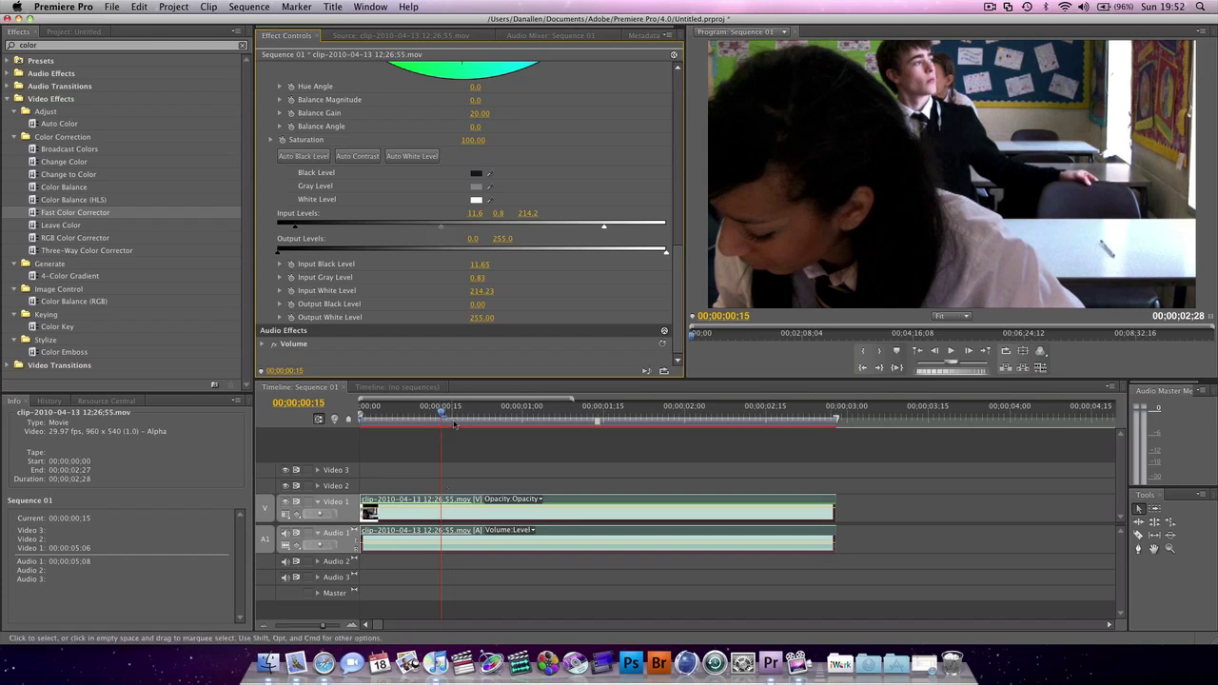
# Step: Return to the clip's first frame and raise Fast Color Corrector Saturation to 106.00
pyautogui.press('space')
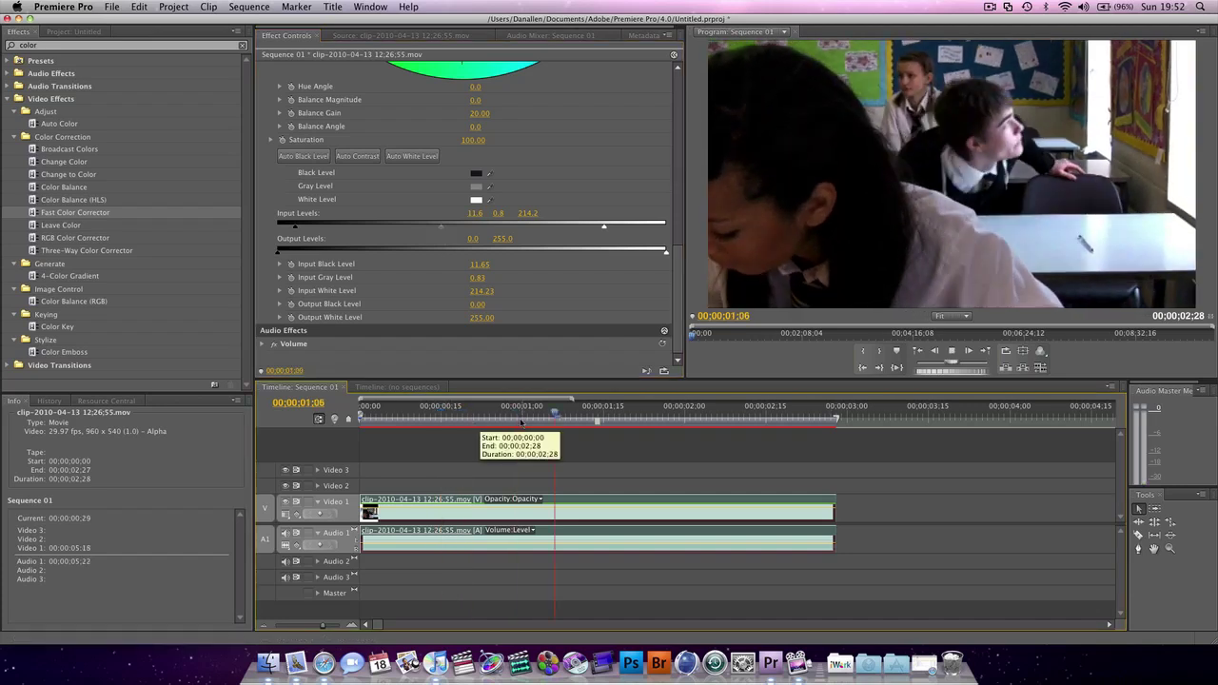
pyautogui.click(430, 409)
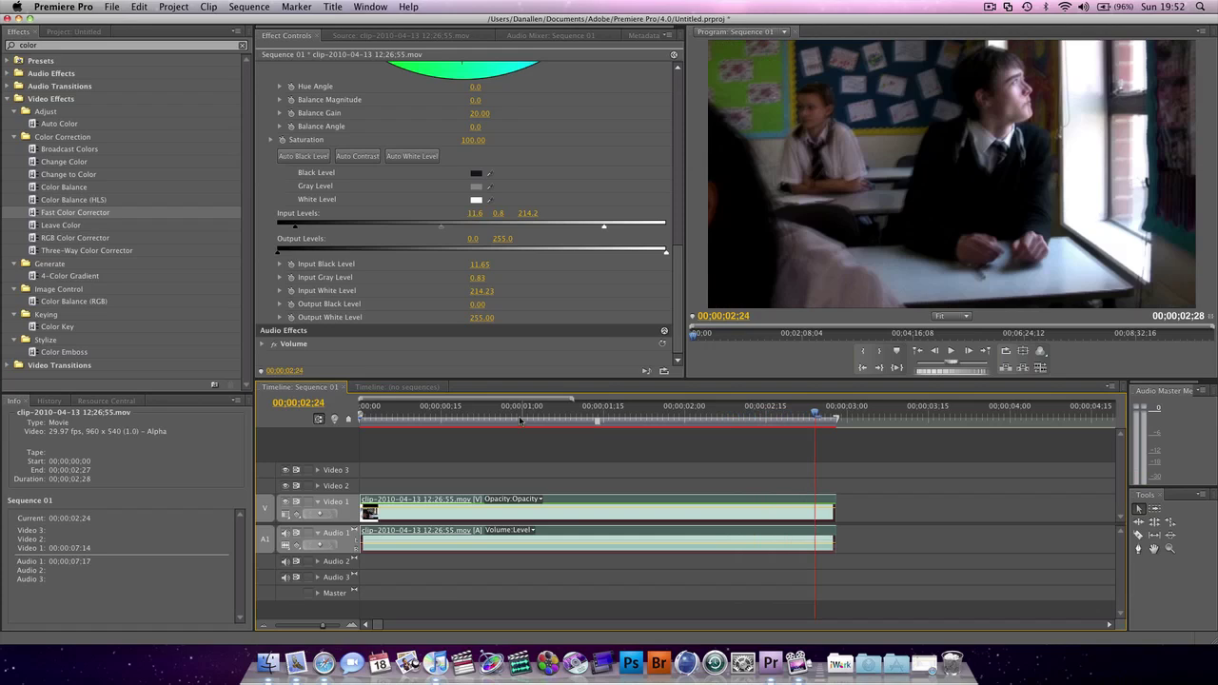
pyautogui.click(364, 409)
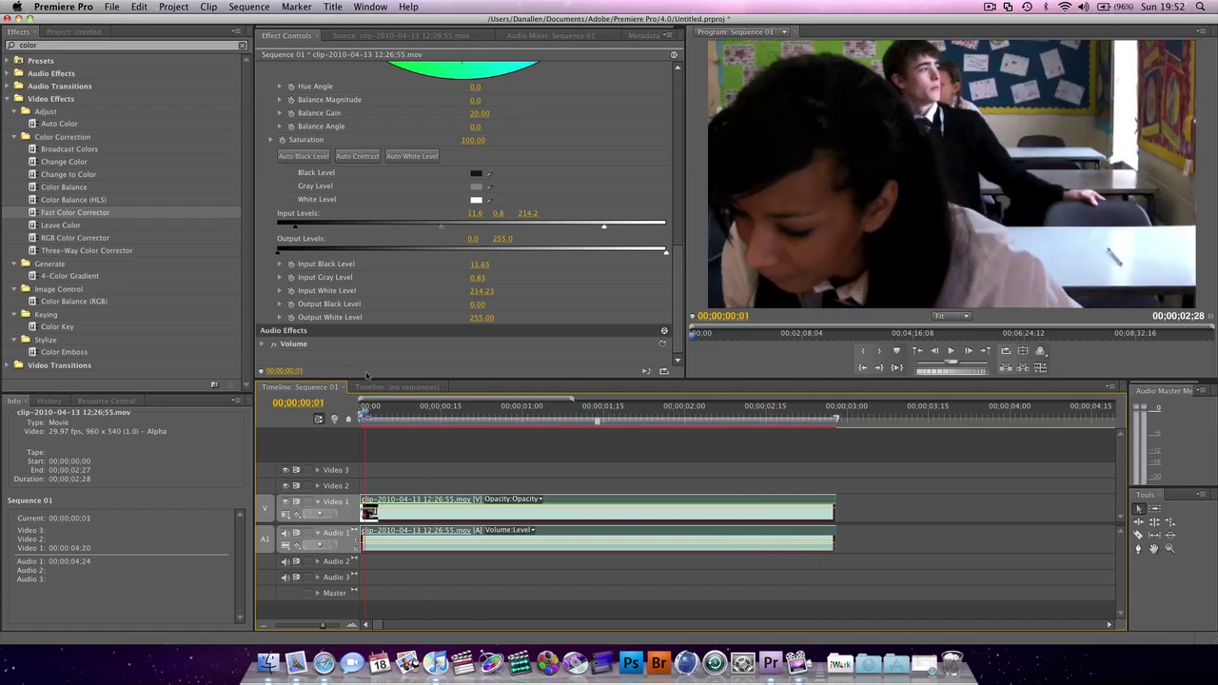
pyautogui.scroll(3, 572, 179)
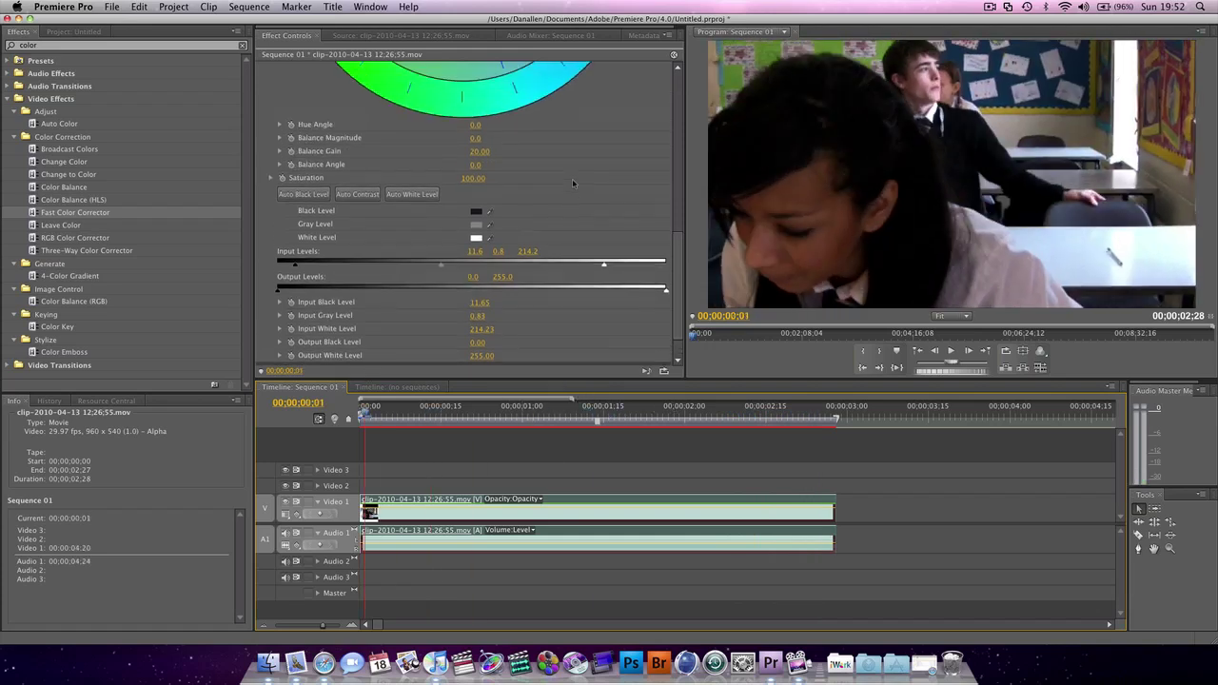
pyautogui.scroll(-3, 572, 179)
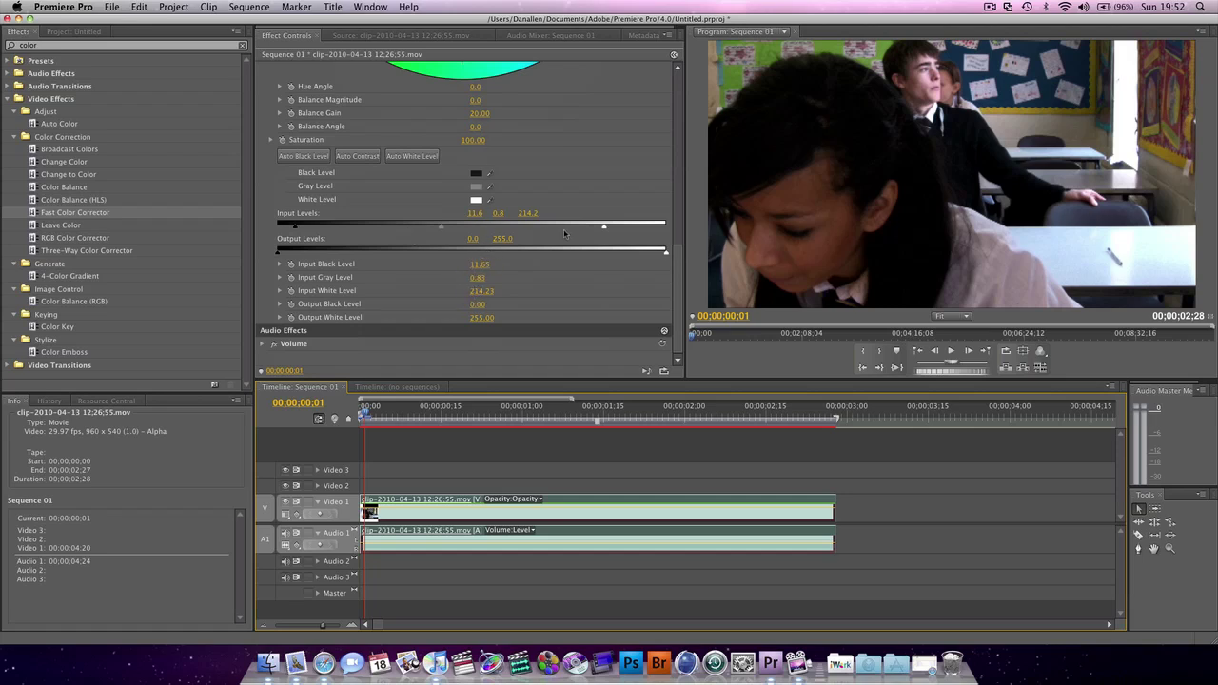
pyautogui.scroll(4, 529, 187)
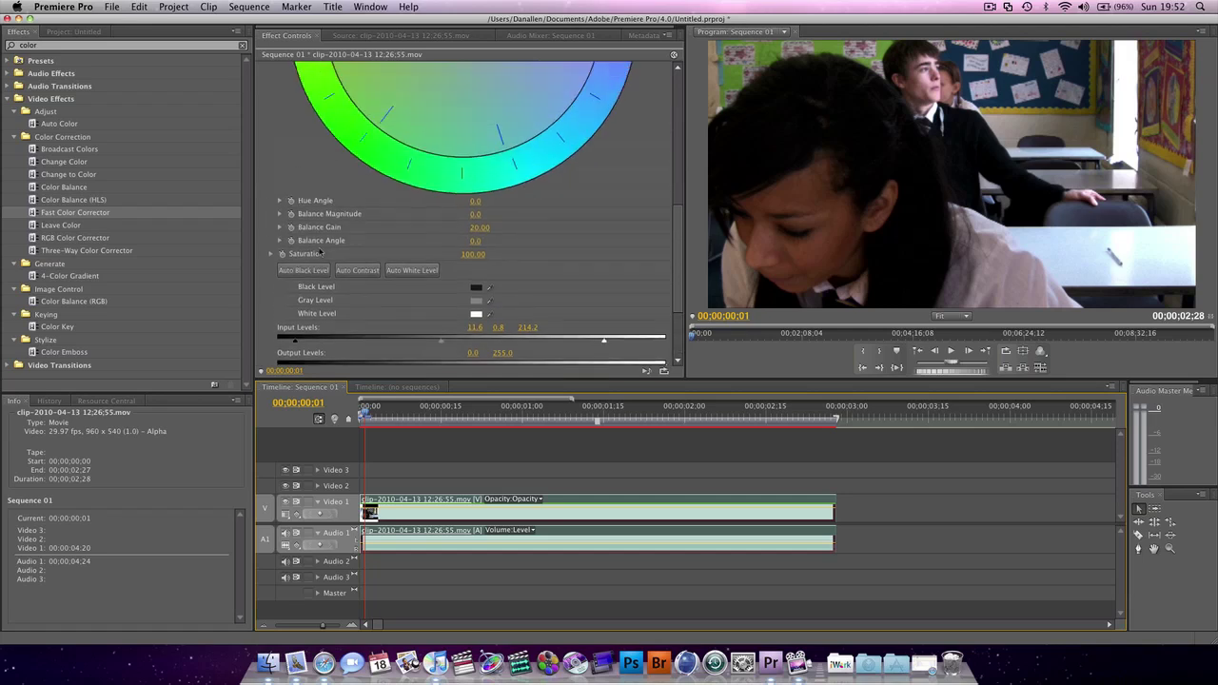
pyautogui.click(475, 255)
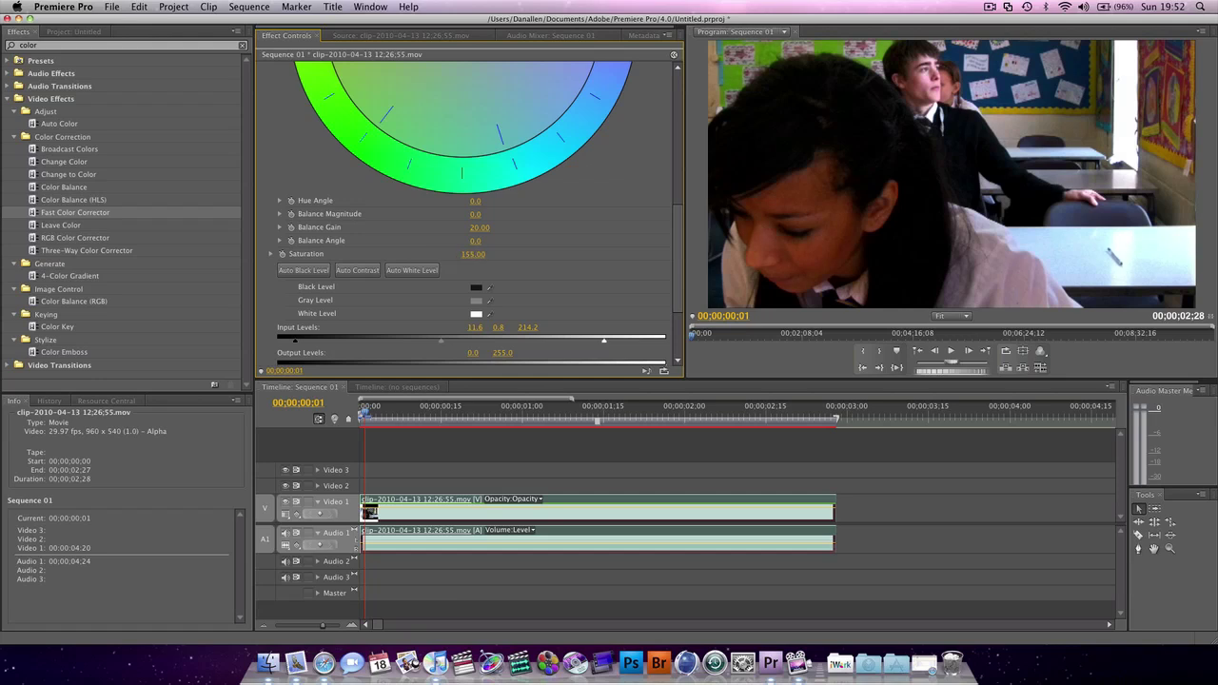
pyautogui.moveTo(473, 254); pyautogui.dragTo(482, 254)
# Step: Drag the hue wheel balance to Magnitude 23.12 at an angle of 58.4°
pyautogui.scroll(3, 557, 149)
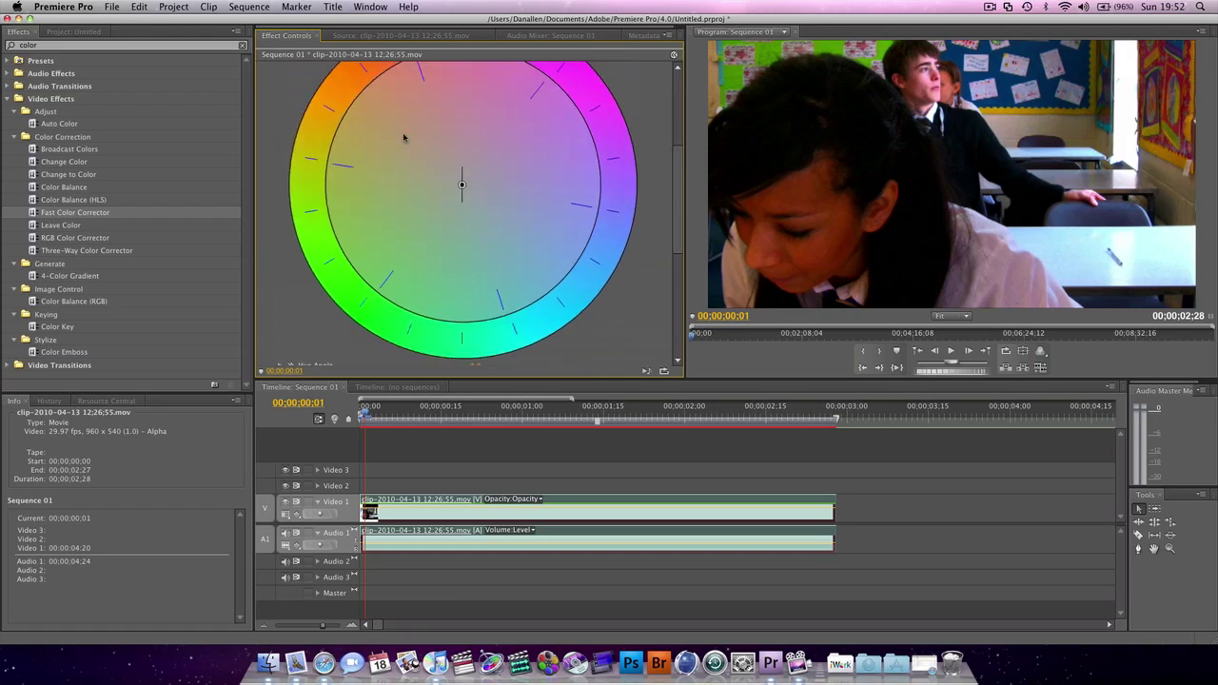
pyautogui.scroll(1, 404, 138)
pyautogui.scroll(1, 404, 138)
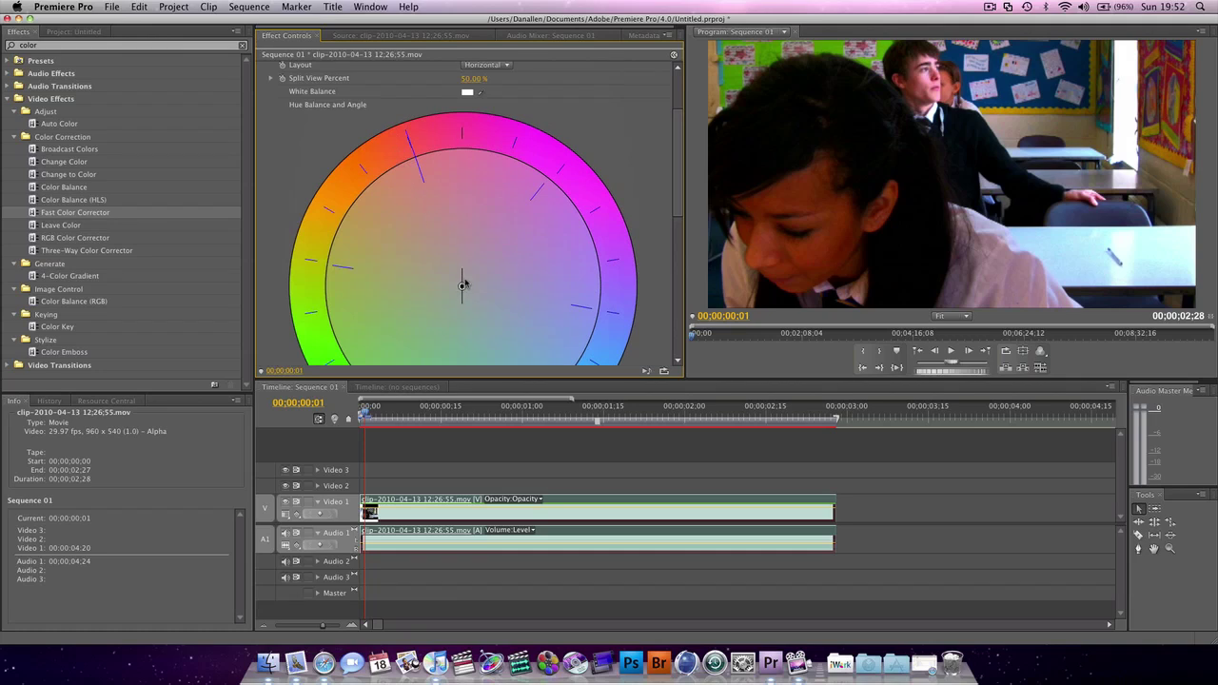
pyautogui.scroll(-3, 504, 209)
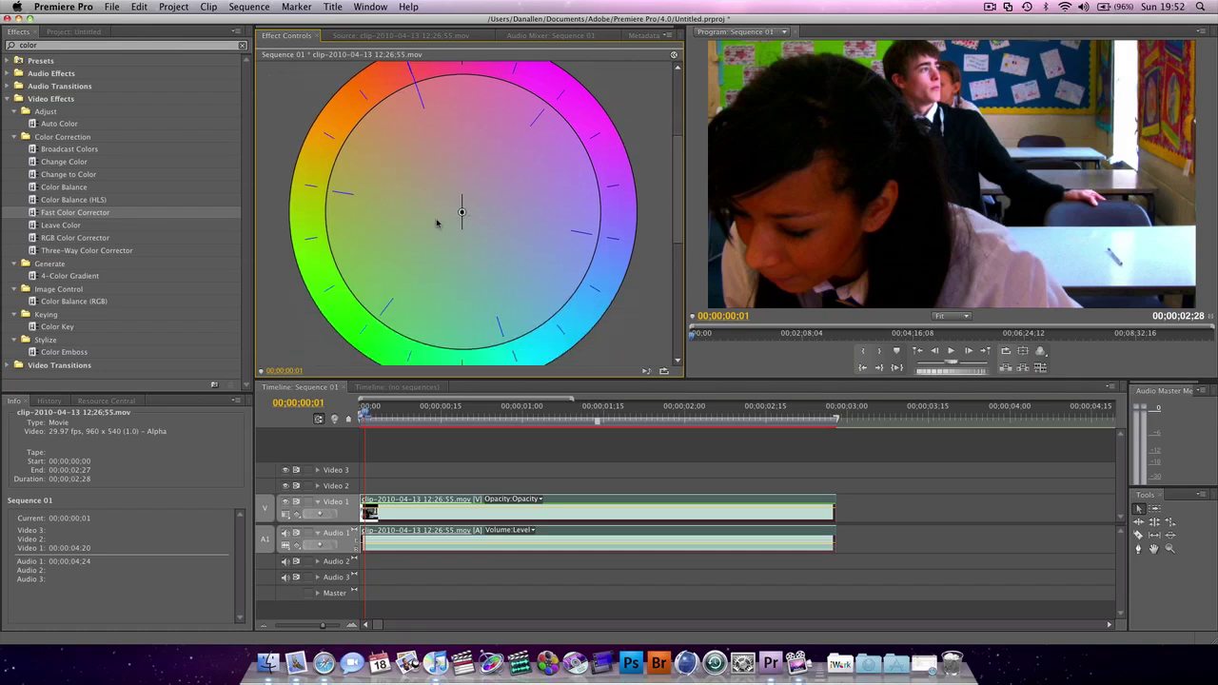
pyautogui.moveTo(461, 215)
pyautogui.mouseDown()
pyautogui.moveTo(481, 249)
pyautogui.moveTo(470, 236)
pyautogui.mouseUp()
pyautogui.scroll(-9, 444, 328)
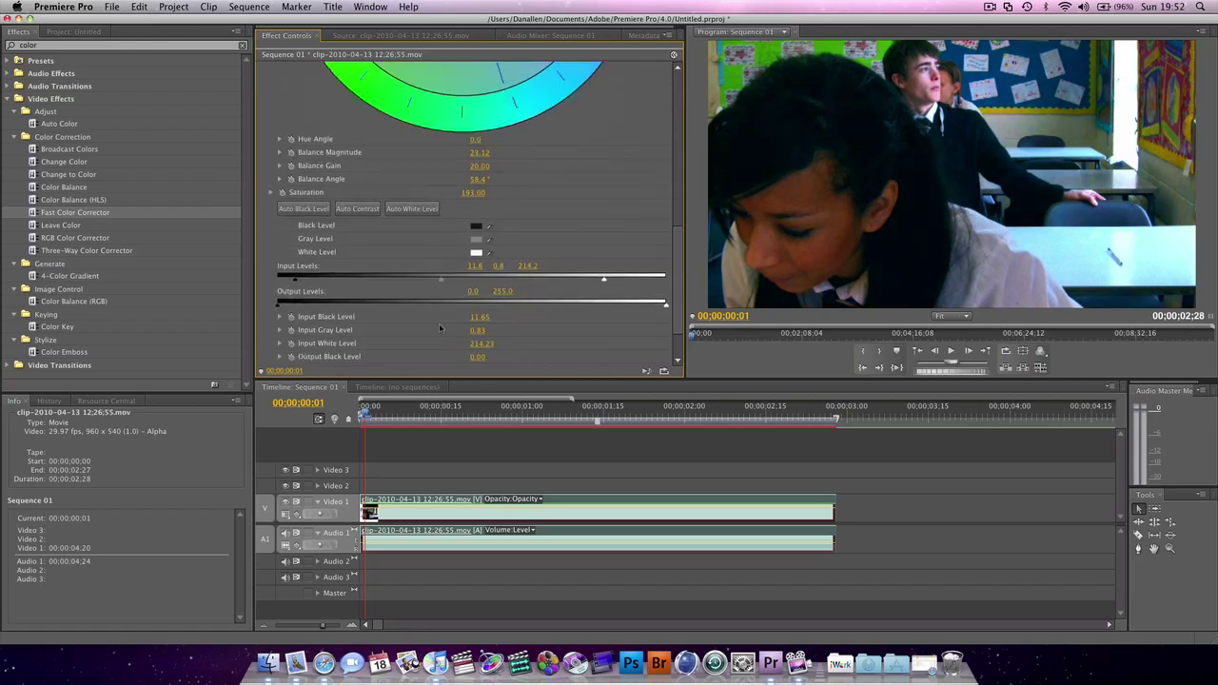
pyautogui.scroll(-2, 440, 328)
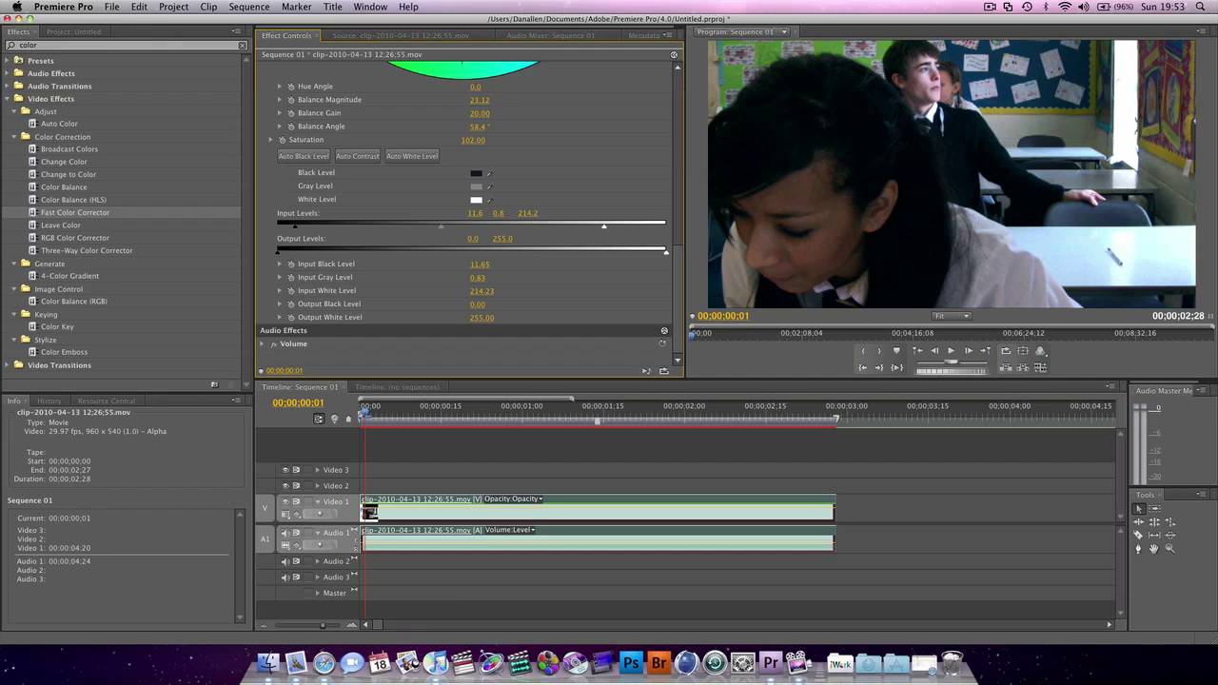
# Step: Toggle Fast Color Corrector off and back on to compare, then scrub toward the clip's end
pyautogui.click(414, 409)
pyautogui.click(435, 409)
pyautogui.scroll(8, 618, 194)
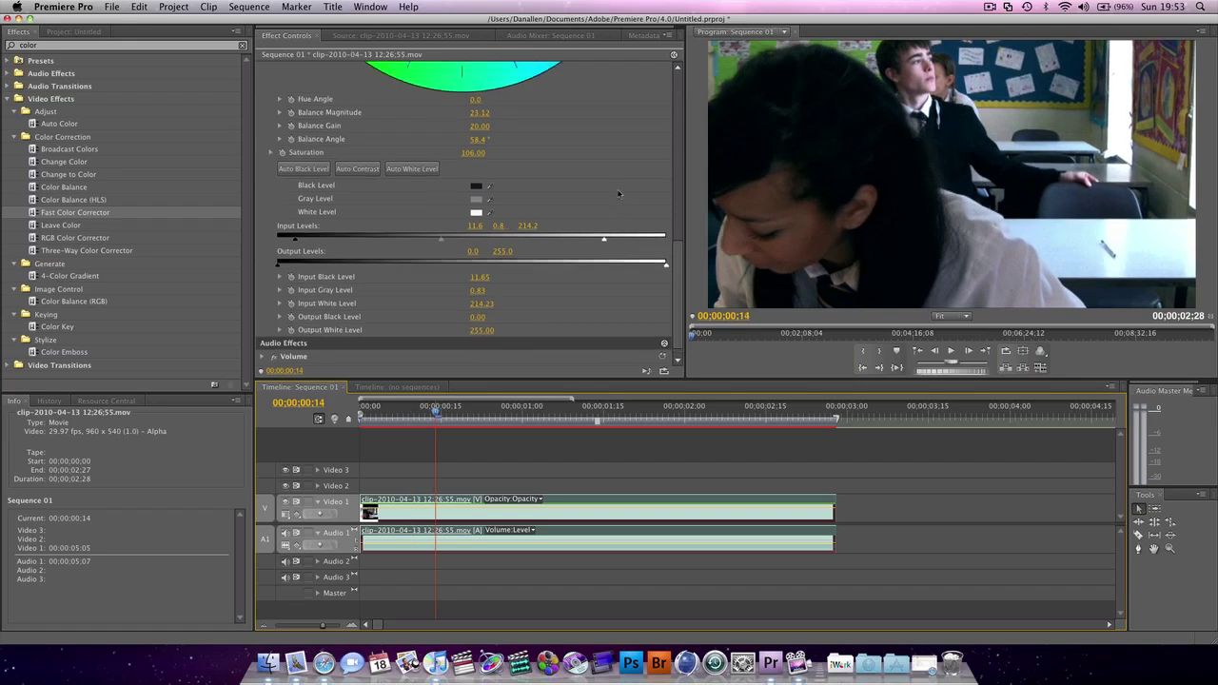
pyautogui.click(274, 123)
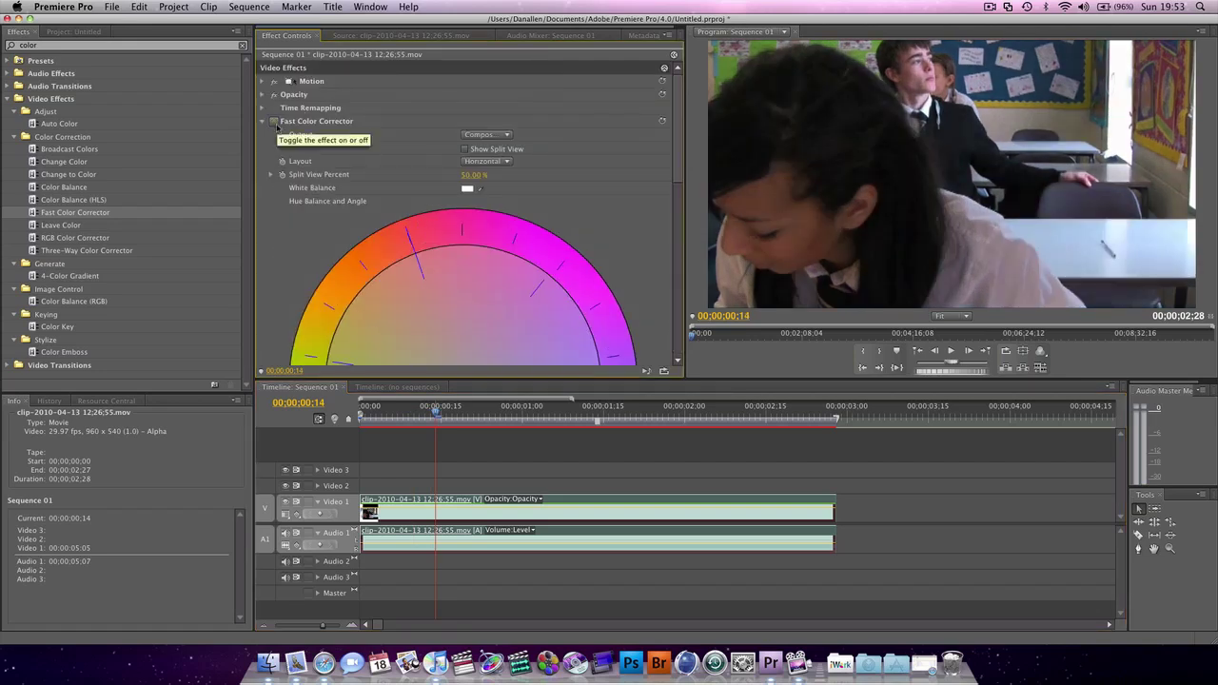
pyautogui.click(275, 123)
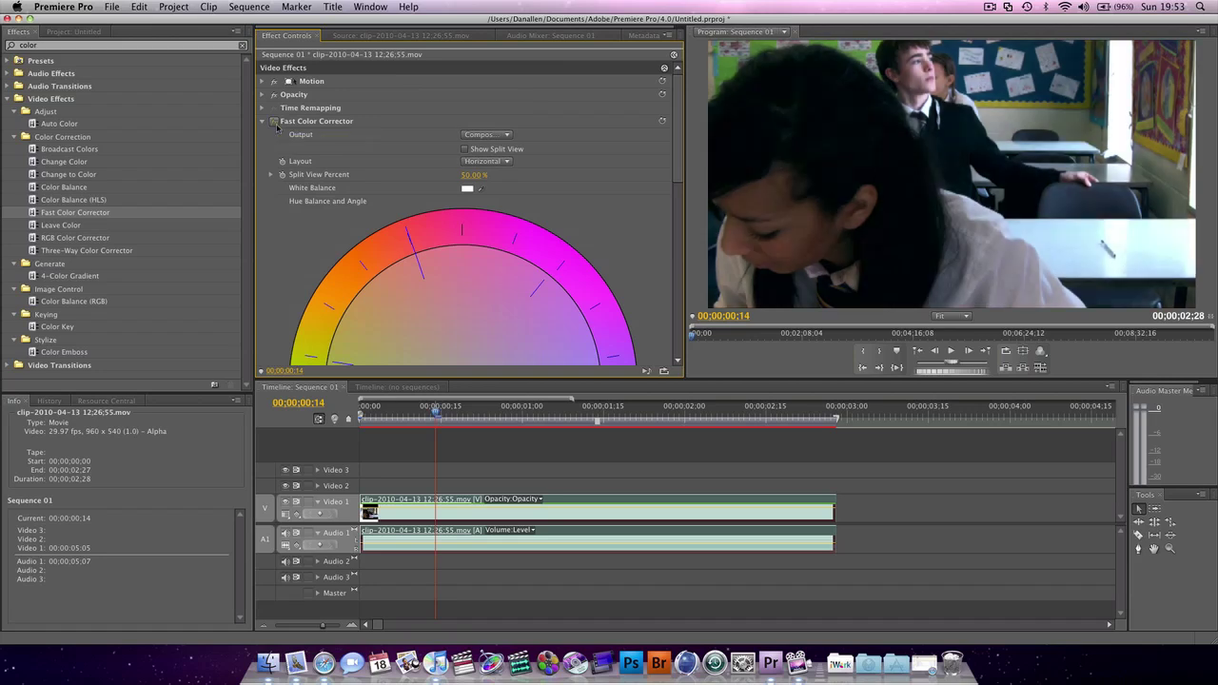
pyautogui.moveTo(435, 411); pyautogui.dragTo(773, 414)
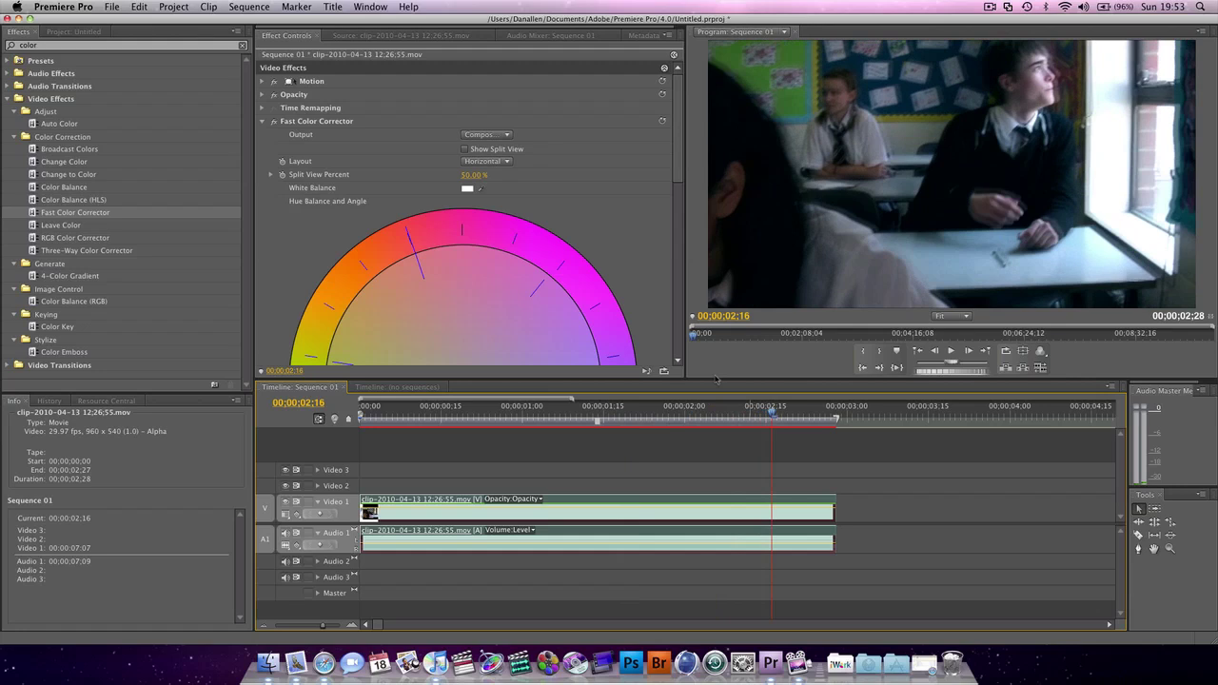
pyautogui.click(59, 32)
pyautogui.click(36, 156)
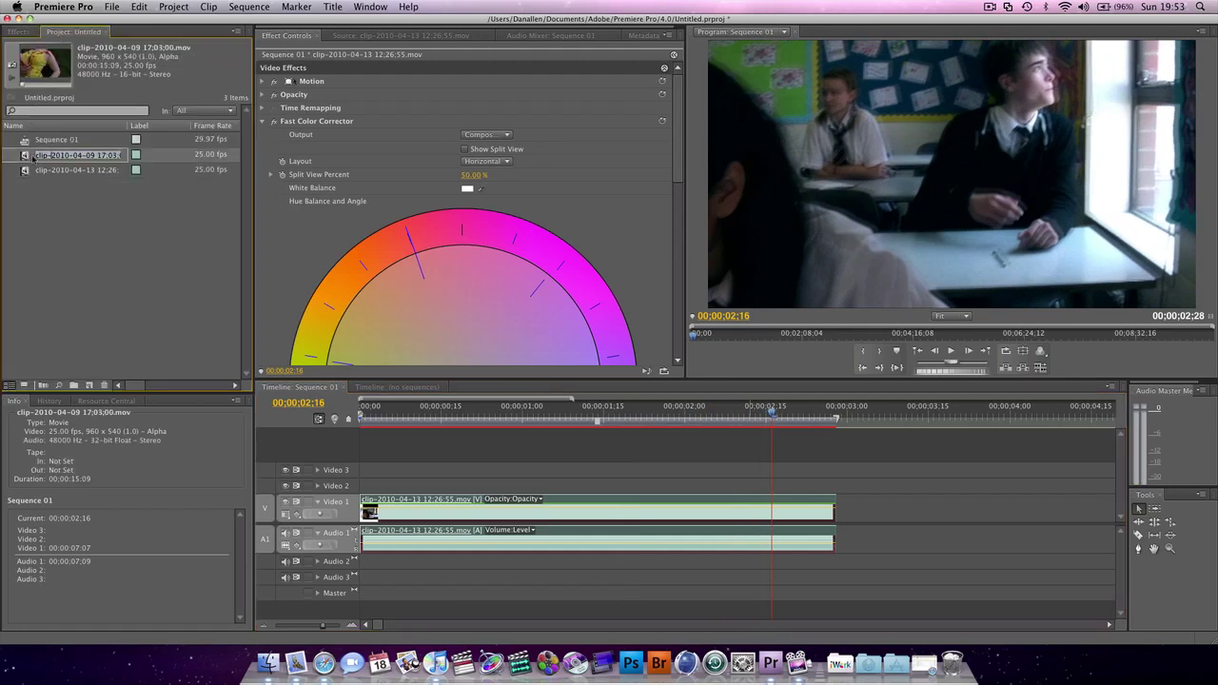
pyautogui.doubleClick(36, 155)
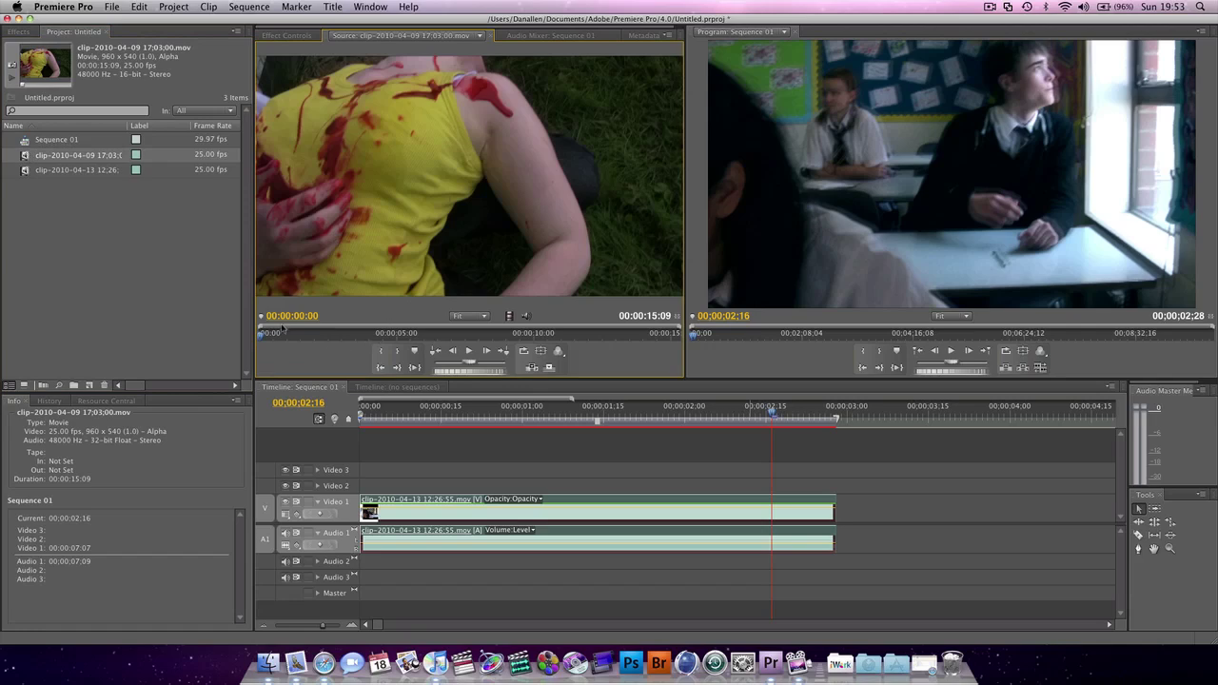
pyautogui.moveTo(295, 333); pyautogui.dragTo(618, 349)
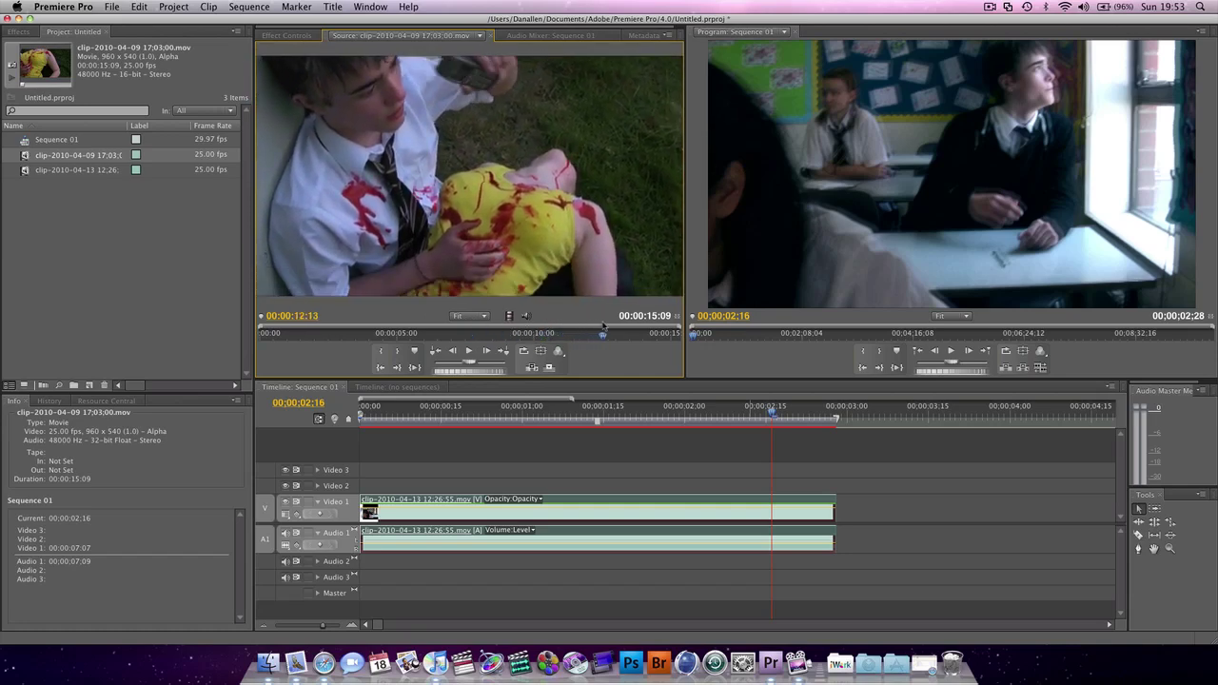
pyautogui.moveTo(509, 327)
pyautogui.mouseDown()
pyautogui.moveTo(575, 325)
pyautogui.moveTo(590, 307)
pyautogui.moveTo(471, 314)
pyautogui.moveTo(619, 315)
pyautogui.moveTo(507, 315)
pyautogui.mouseUp()
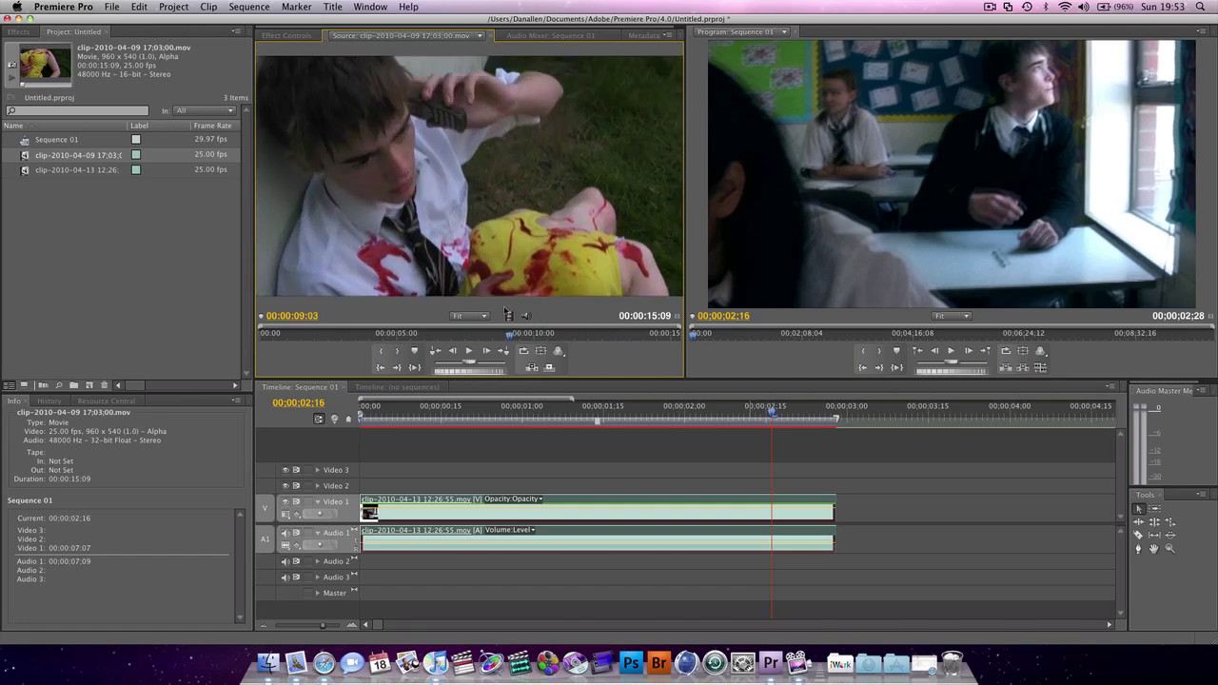
pyautogui.click(637, 504)
# Step: Replace the classroom clip with clip-2010-04-09 on Video 1 and trim its start, leaving about 5;23
pyautogui.press('Delete')
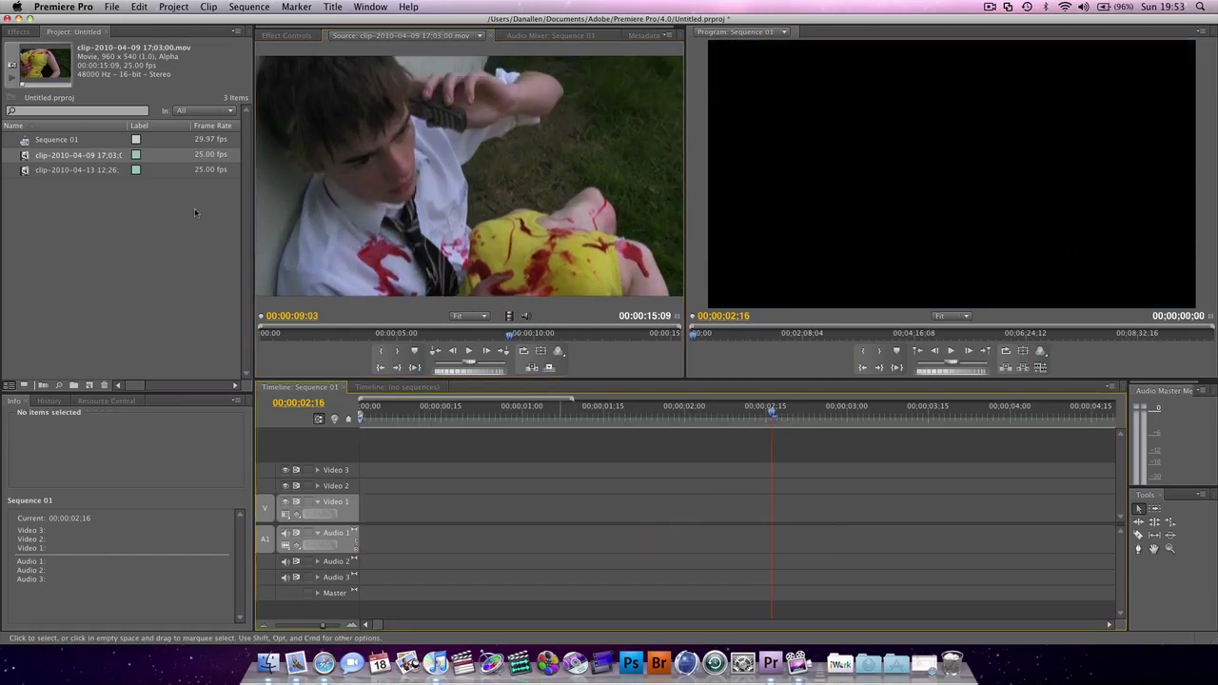
pyautogui.moveTo(40, 154); pyautogui.dragTo(843, 499)
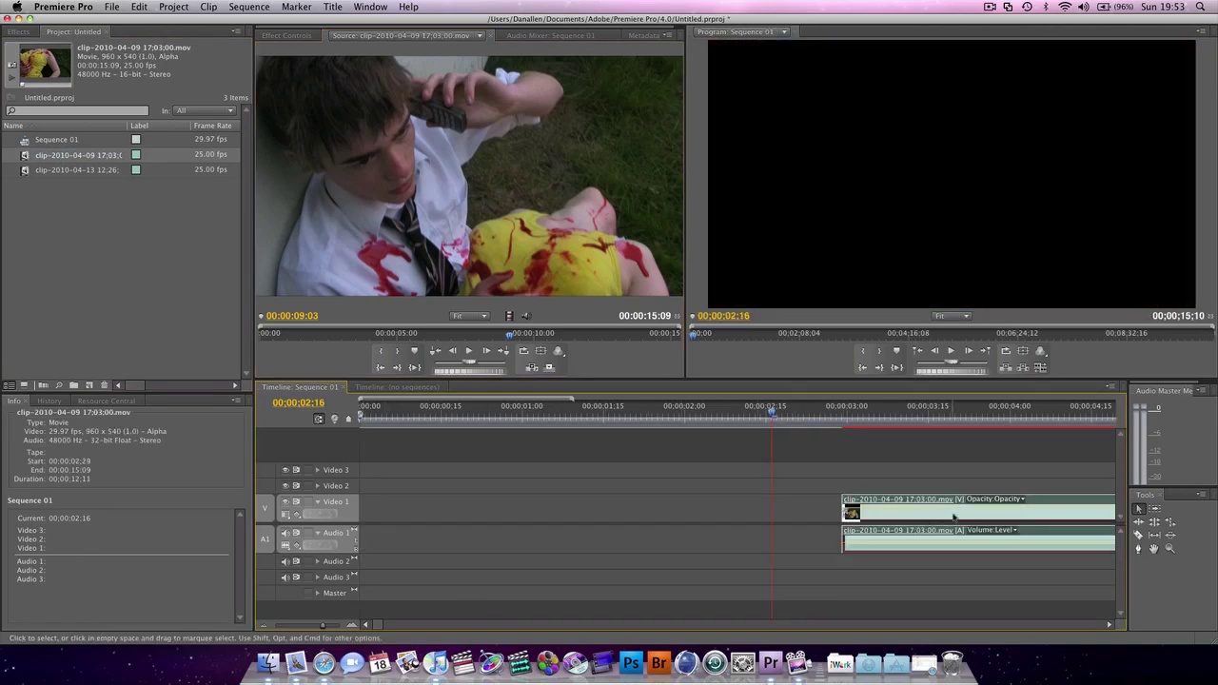
pyautogui.press('super+z')
pyautogui.moveTo(377, 414); pyautogui.dragTo(918, 460)
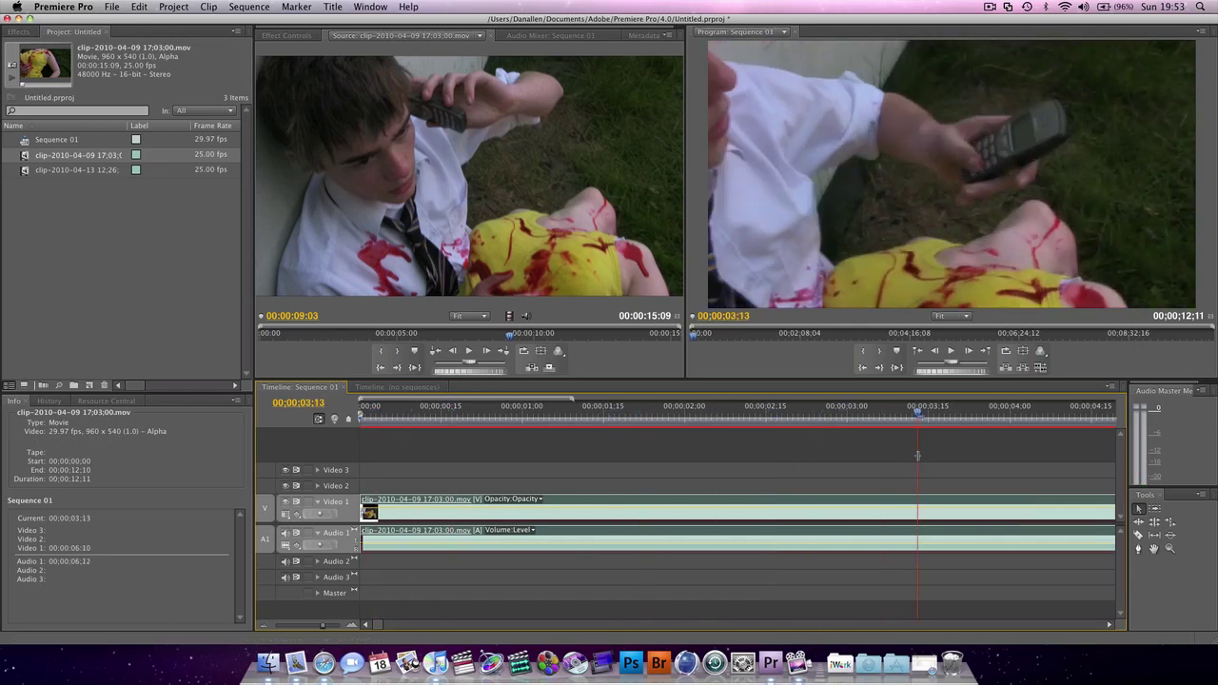
pyautogui.press('-')
pyautogui.press('-')
pyautogui.press('-')
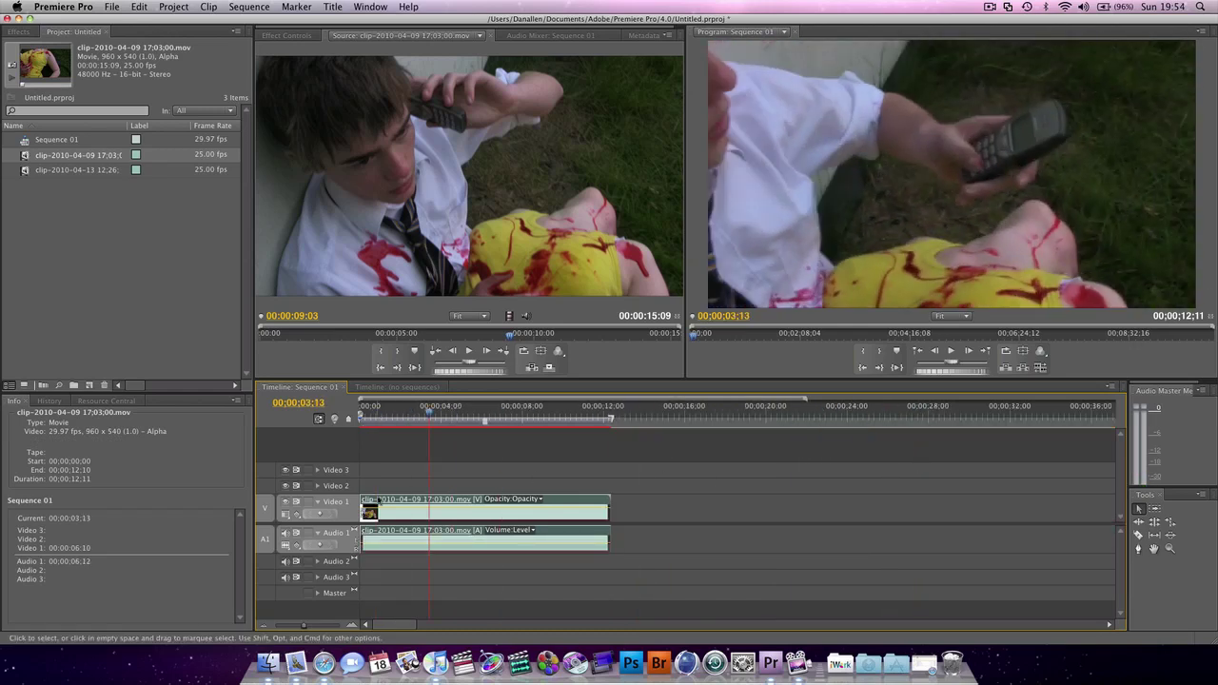
pyautogui.moveTo(362, 501); pyautogui.dragTo(411, 508)
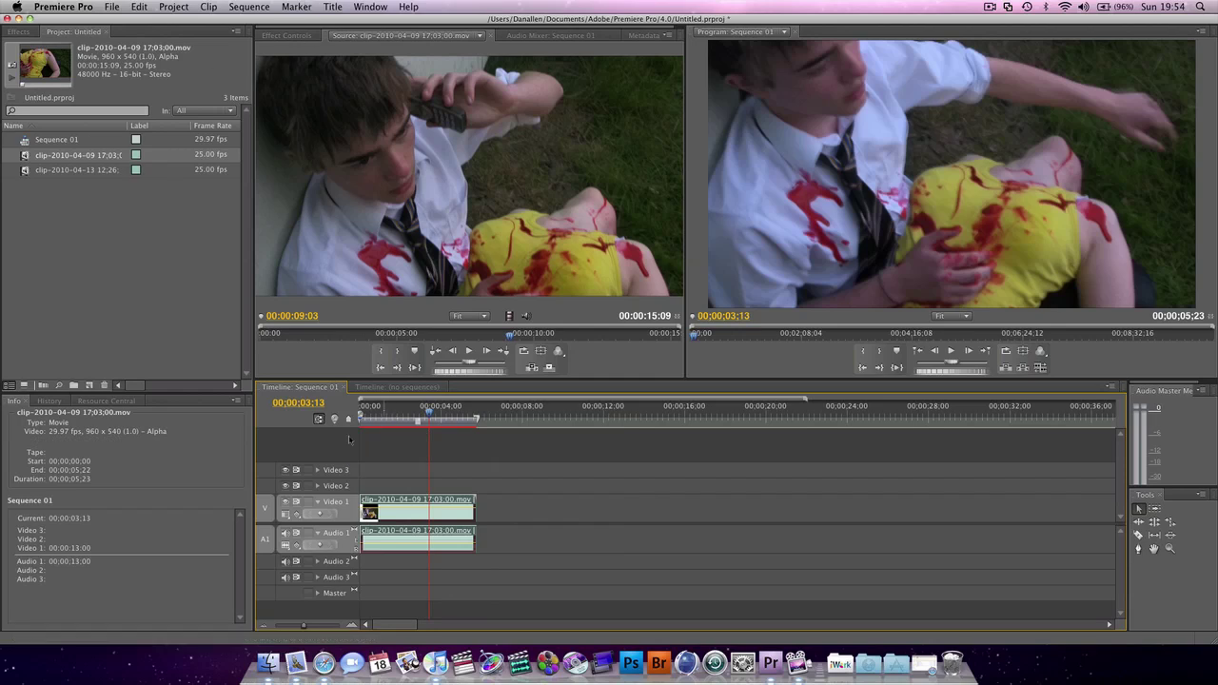
pyautogui.click(456, 411)
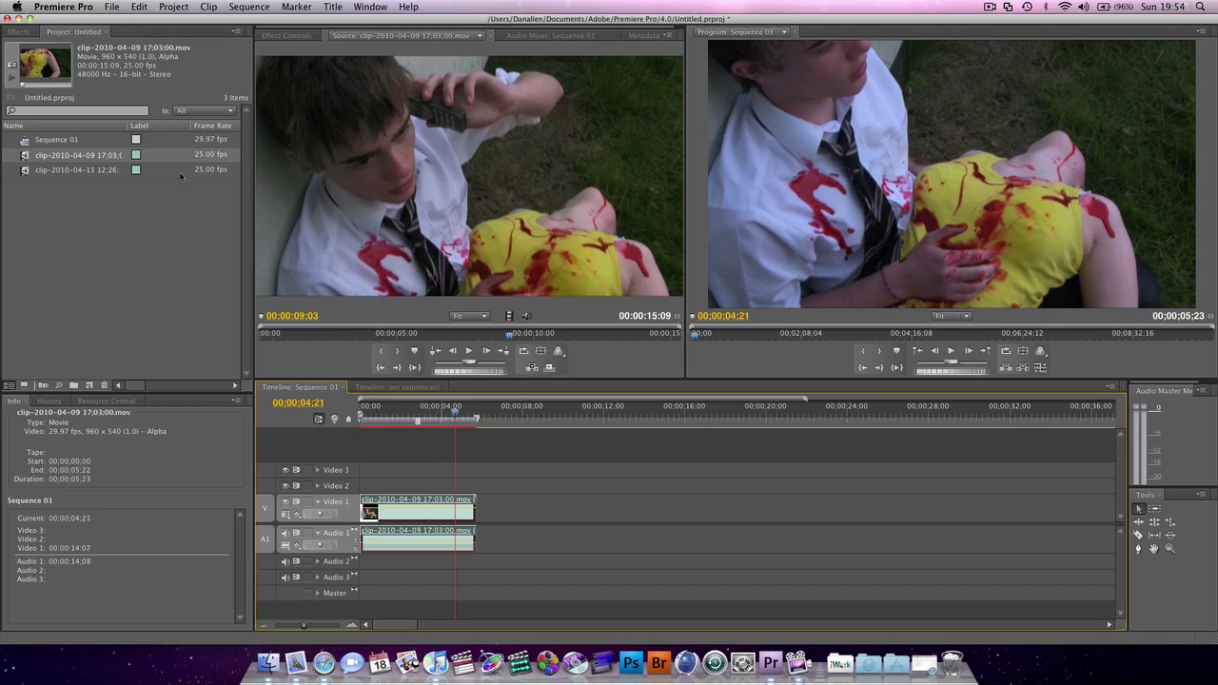
# Step: Apply Fast Color Corrector to the blood-scene clip and expand its settings in Effect Controls
pyautogui.click(220, 6)
pyautogui.moveTo(174, 6)
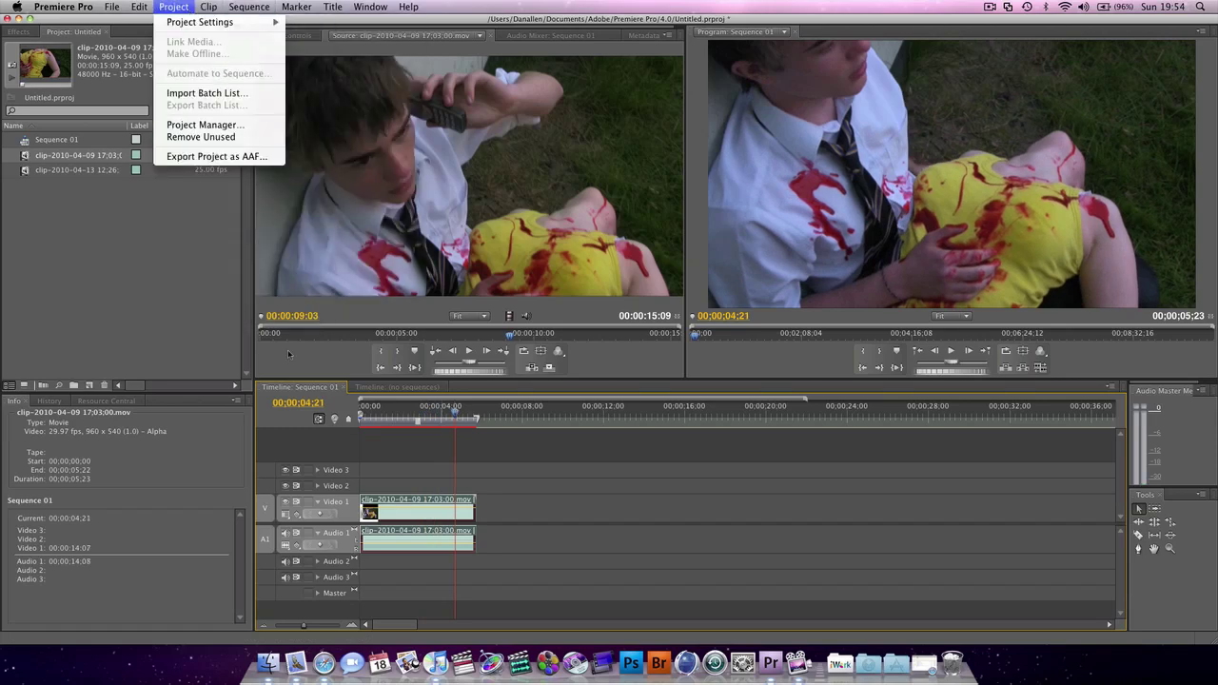
pyautogui.click(412, 503)
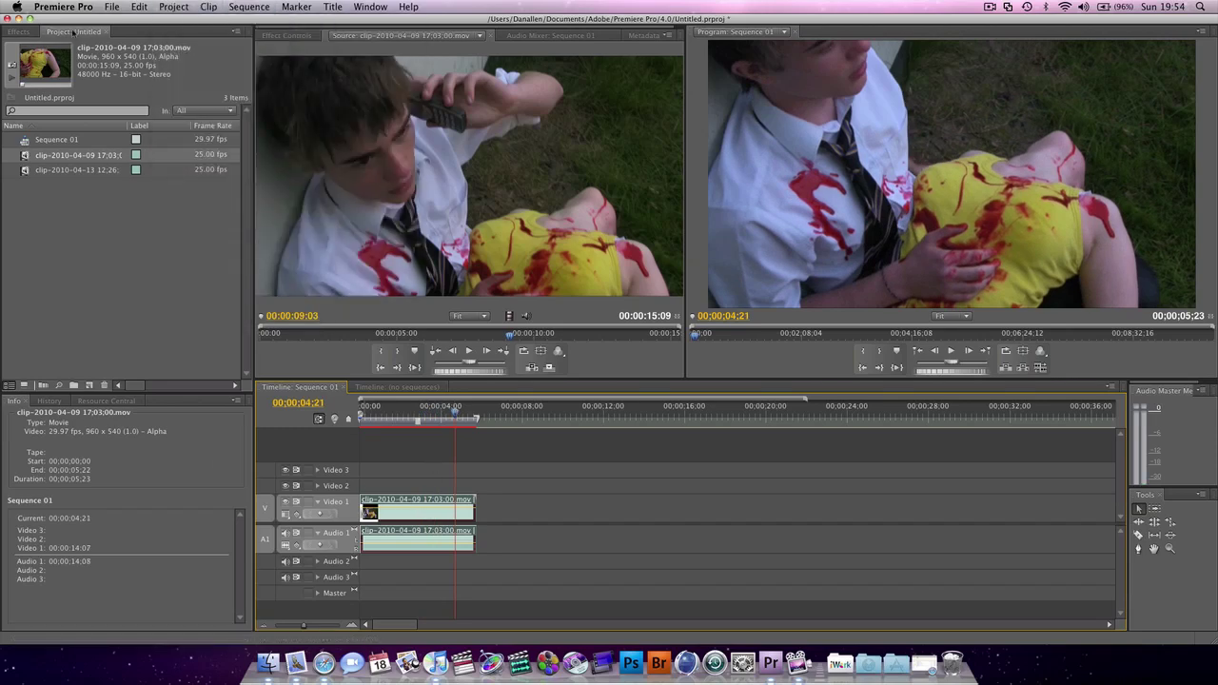
pyautogui.click(14, 33)
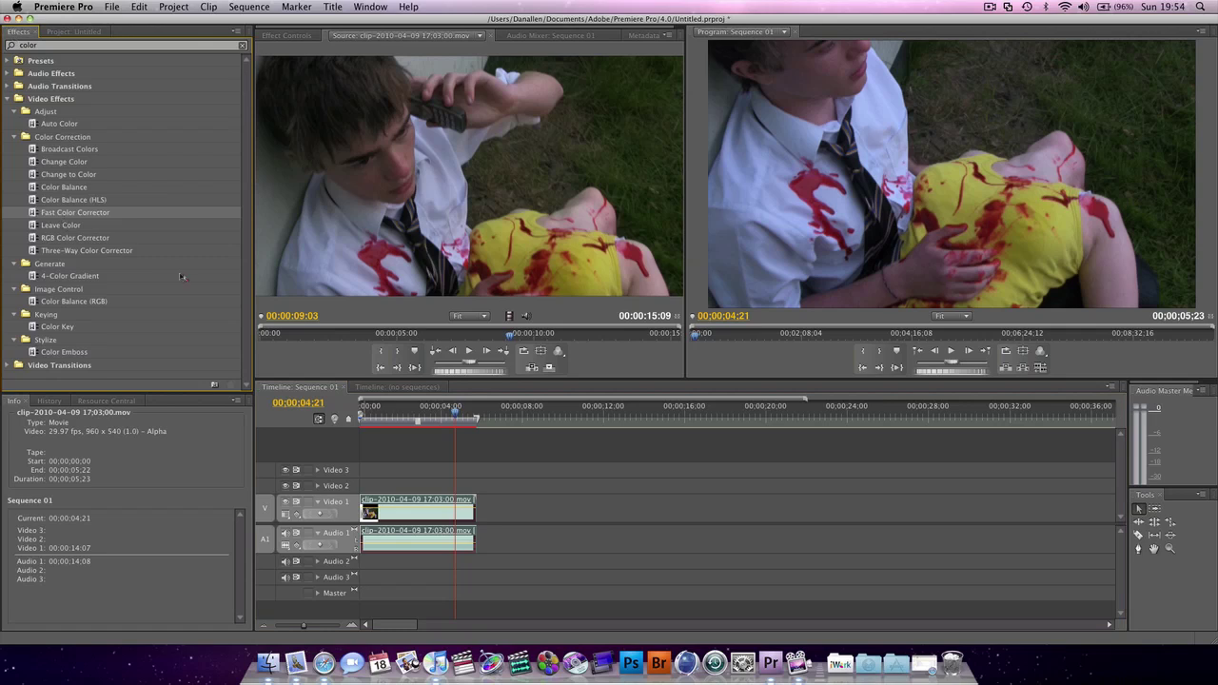
pyautogui.moveTo(181, 277); pyautogui.dragTo(408, 521)
pyautogui.click(990, 8)
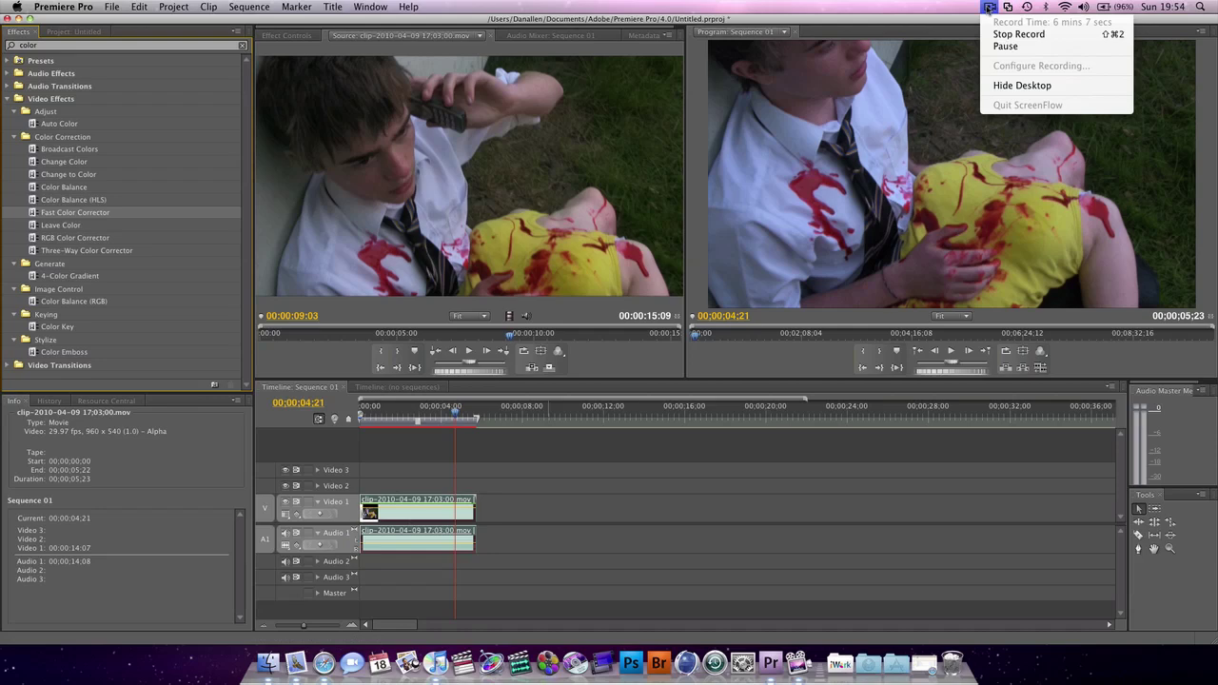
pyautogui.click(454, 53)
pyautogui.click(285, 35)
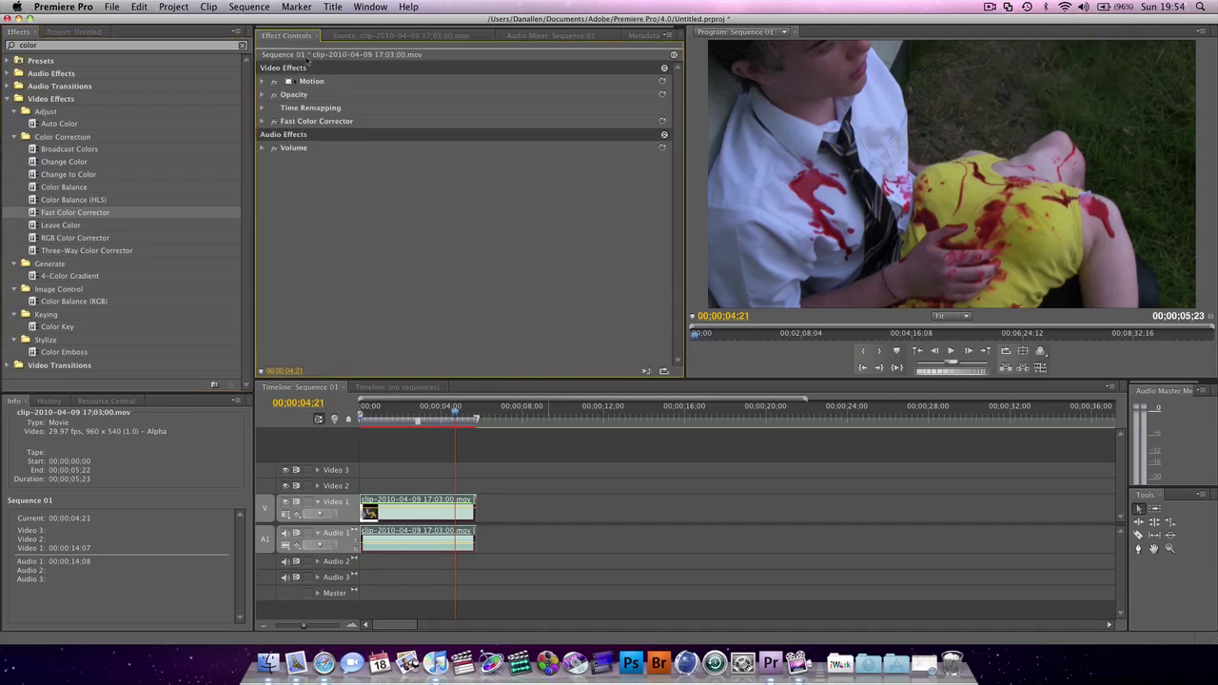
pyautogui.click(261, 123)
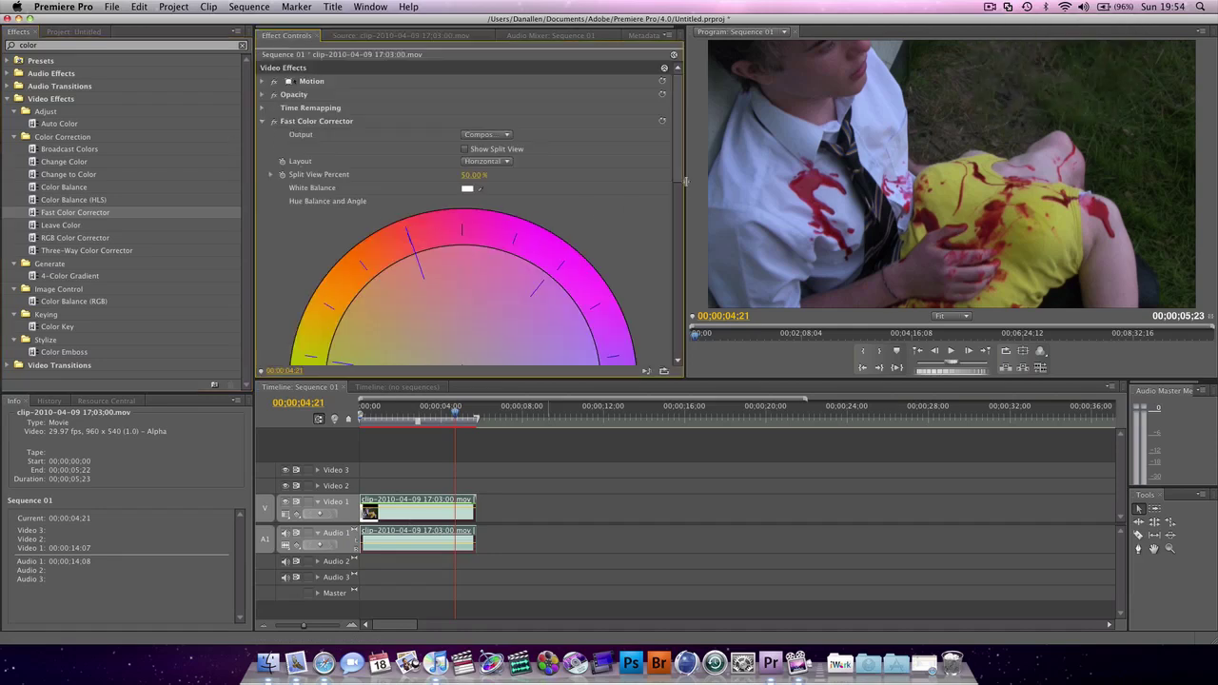
# Step: Lower Input Gray Level to 0.89 and raise Input Black Level to 20.38 to darken the shadows
pyautogui.moveTo(681, 181); pyautogui.dragTo(560, 293)
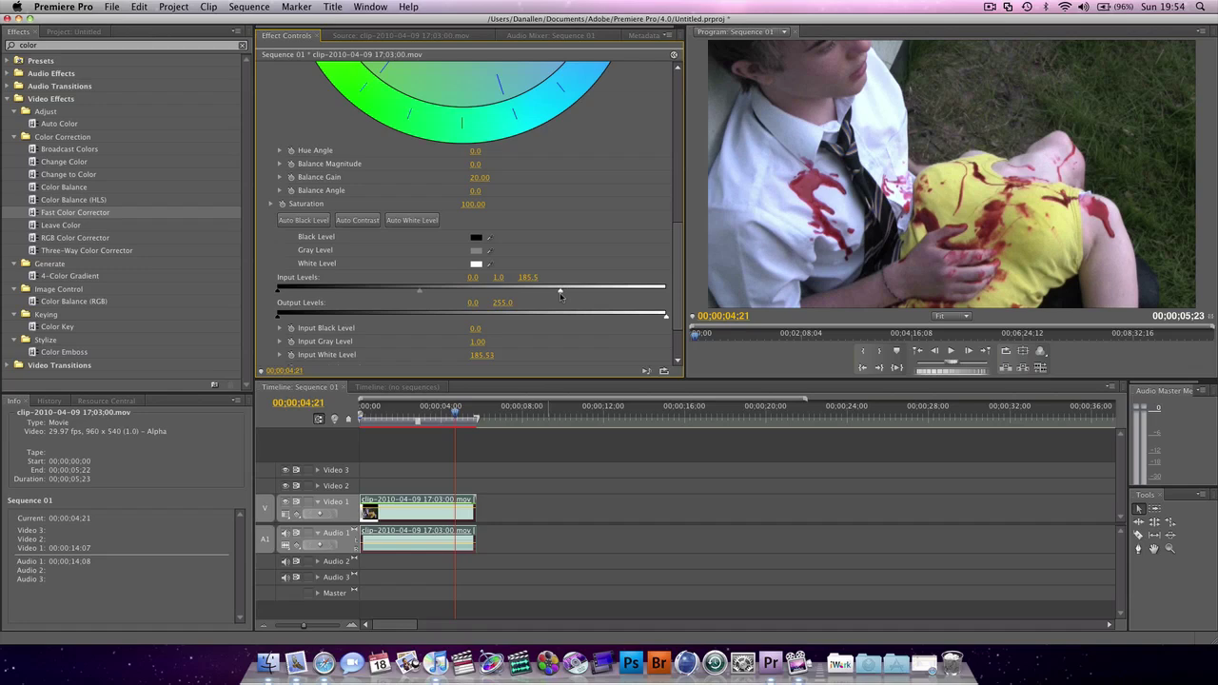
pyautogui.moveTo(420, 292); pyautogui.dragTo(411, 293)
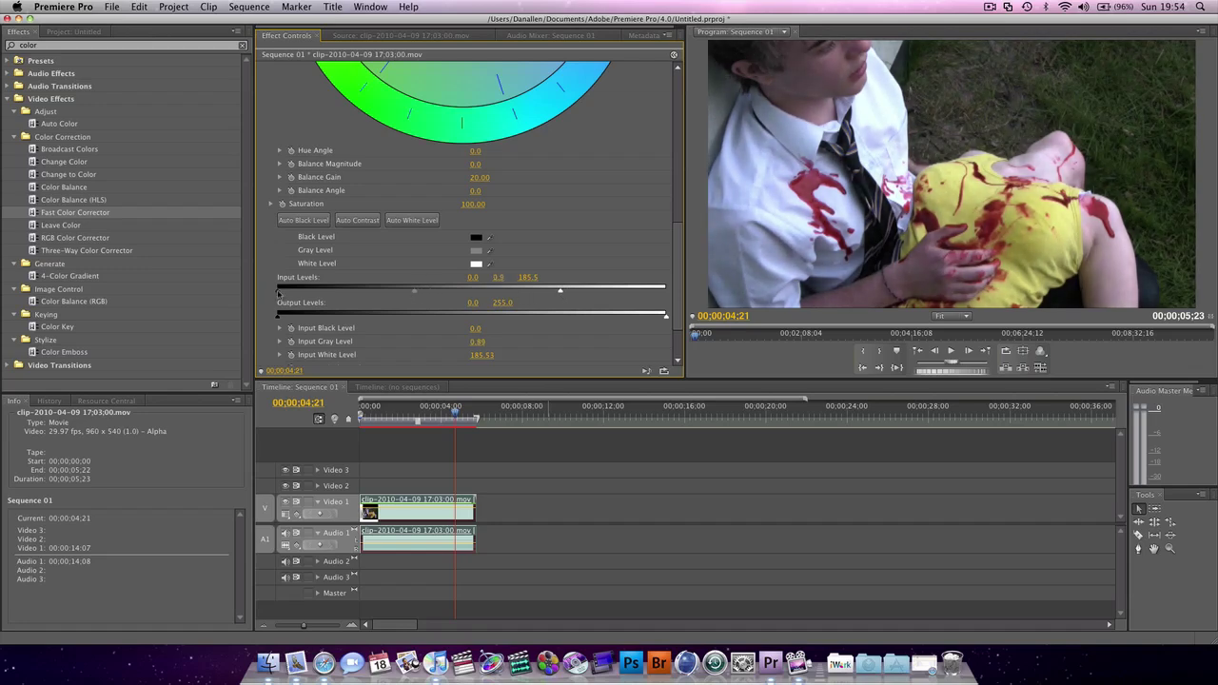
pyautogui.moveTo(278, 290); pyautogui.dragTo(297, 293)
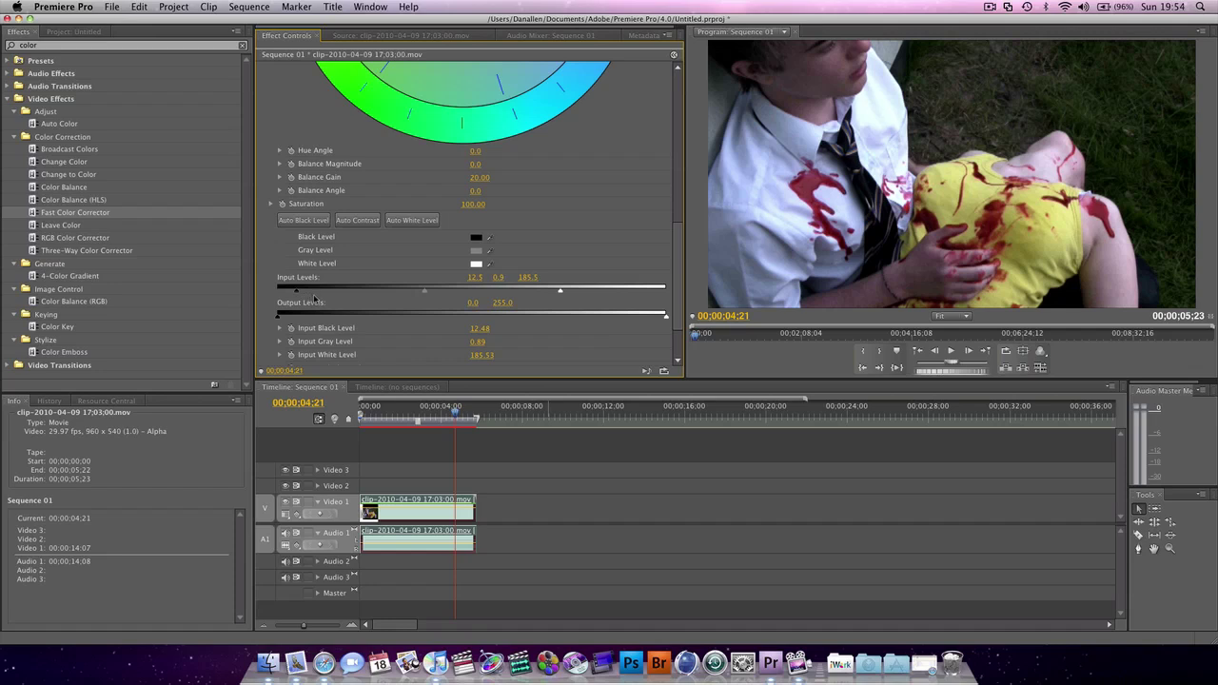
pyautogui.moveTo(296, 292); pyautogui.dragTo(313, 293)
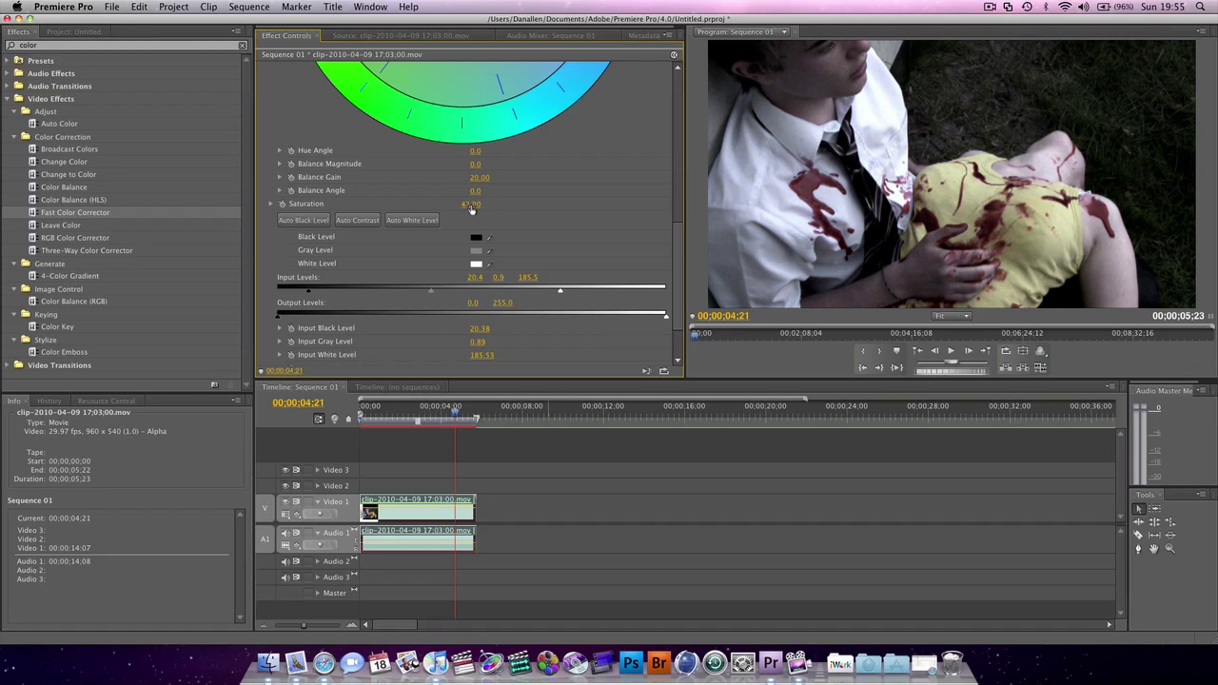
# Step: Shift the hue balance handle toward the lower right for a cooler tint and preview it
pyautogui.scroll(10, 600, 221)
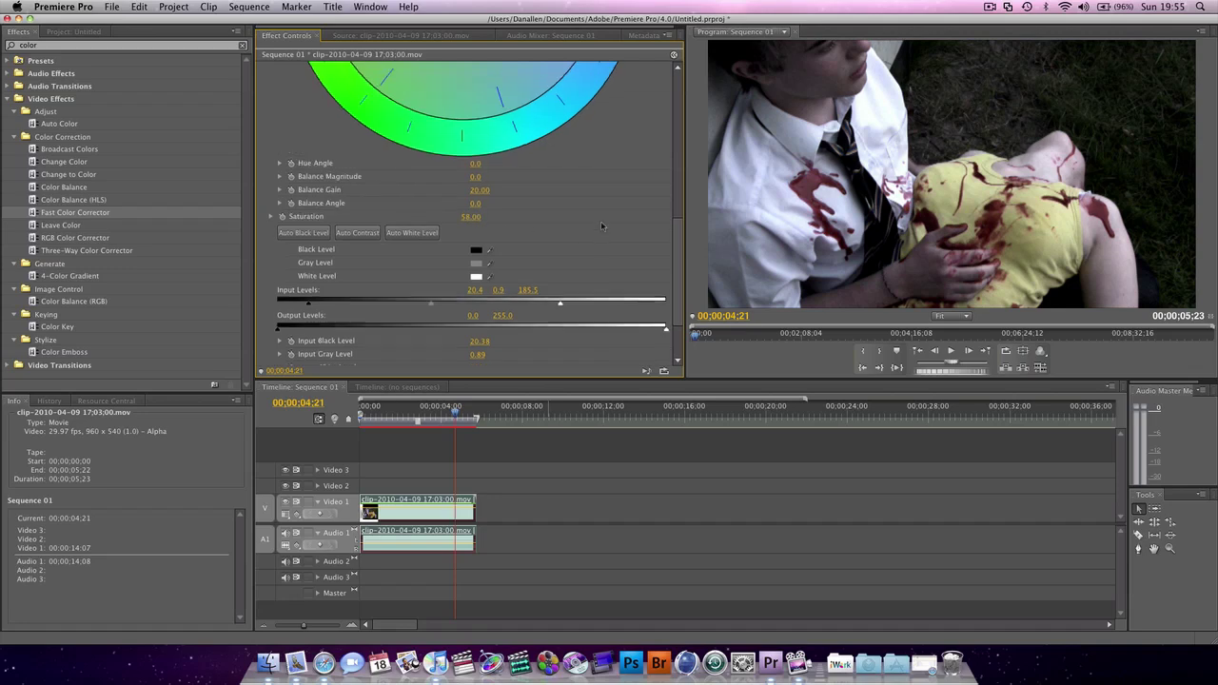
pyautogui.scroll(-5, 600, 221)
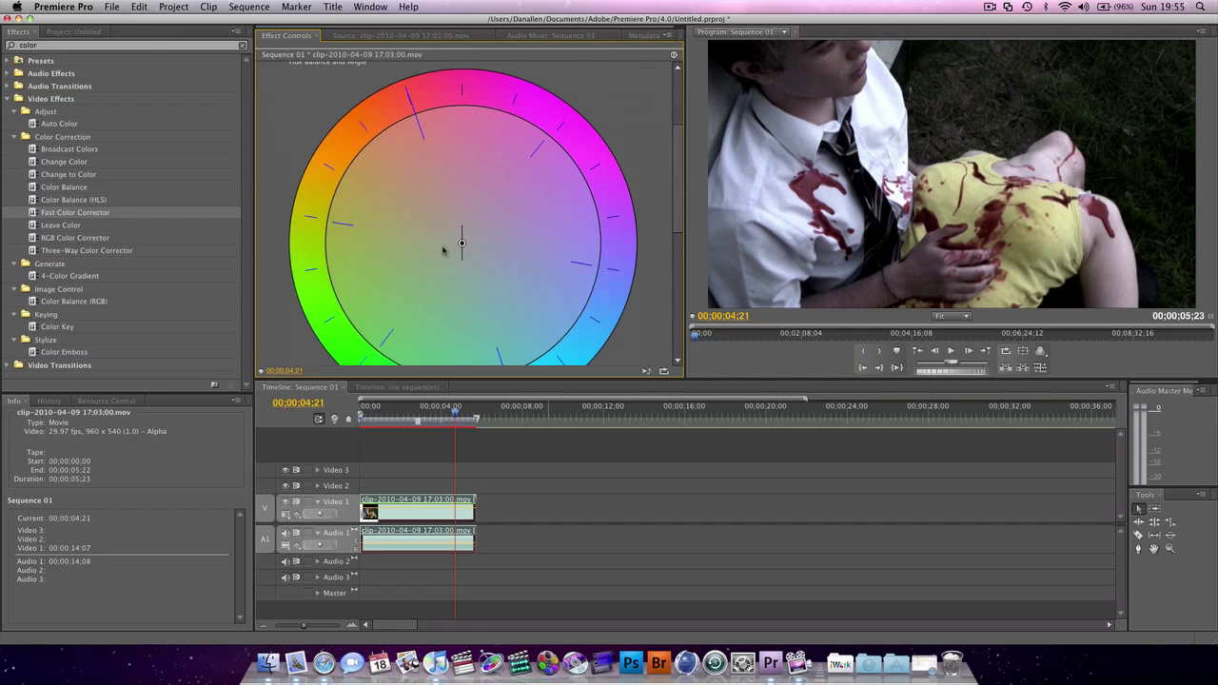
pyautogui.moveTo(462, 245)
pyautogui.mouseDown()
pyautogui.moveTo(569, 330)
pyautogui.moveTo(539, 302)
pyautogui.moveTo(519, 262)
pyautogui.moveTo(528, 246)
pyautogui.moveTo(462, 239)
pyautogui.moveTo(481, 252)
pyautogui.mouseUp()
pyautogui.scroll(-1, 677, 191)
pyautogui.click(402, 406)
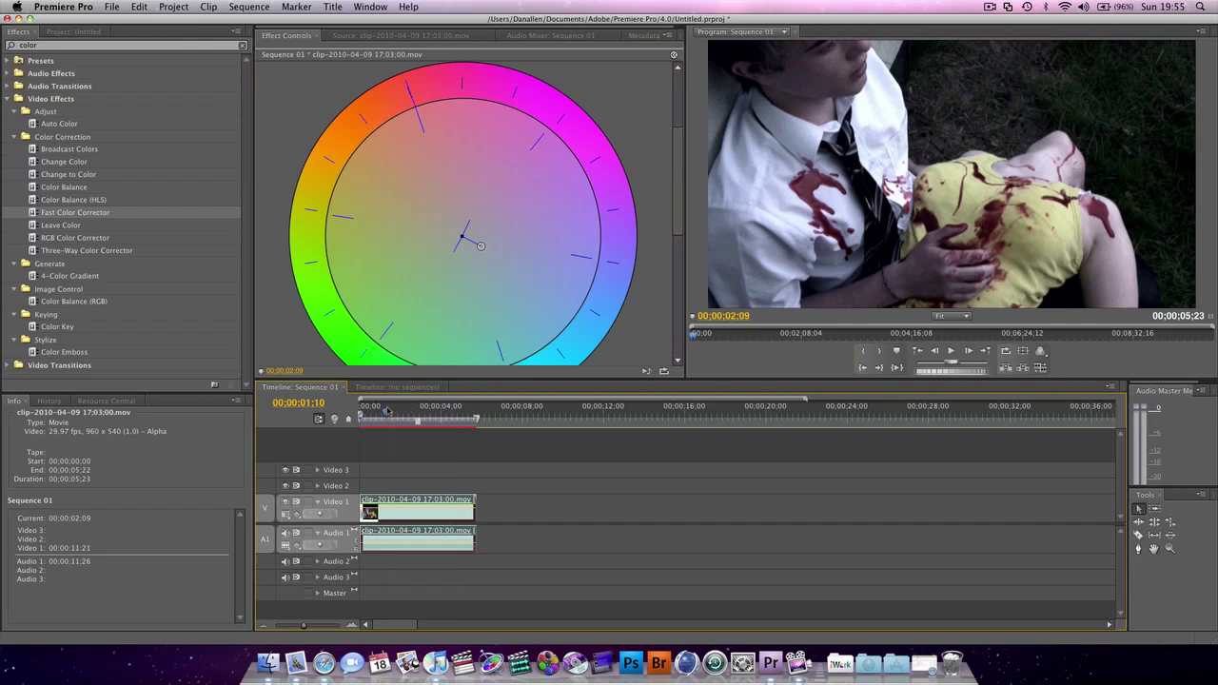
pyautogui.press('space')
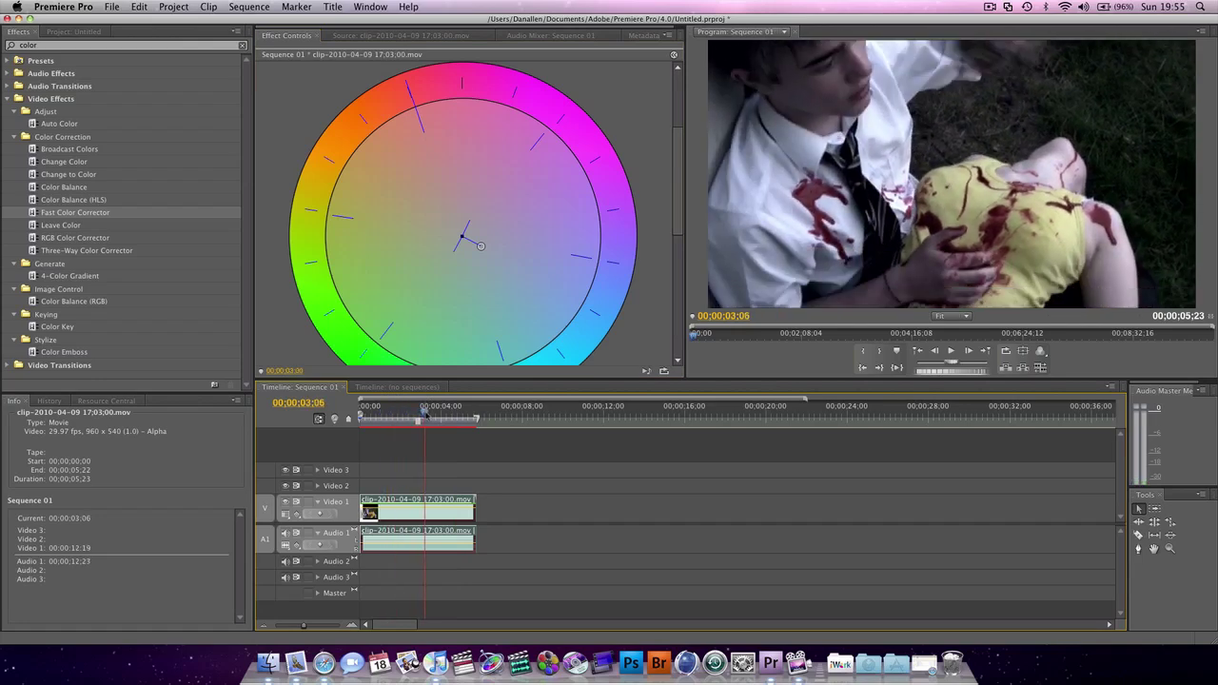
pyautogui.press('space')
# Step: Collapse the Fast Color Corrector settings
pyautogui.scroll(5, 318, 121)
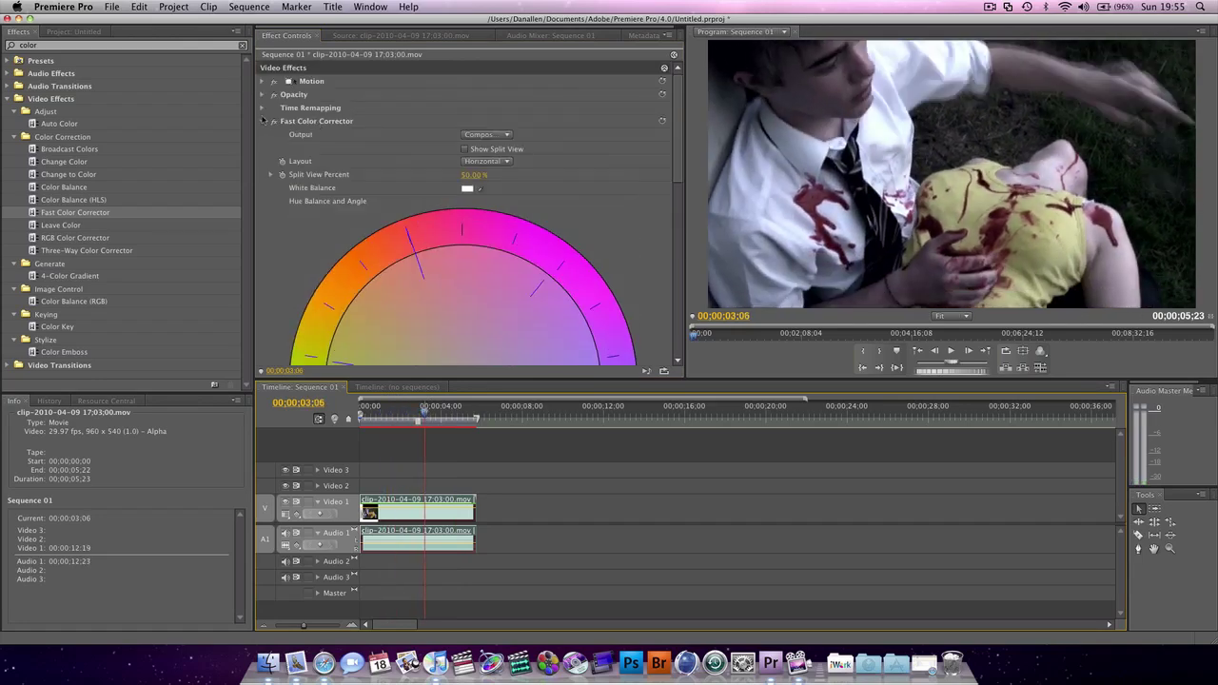
pyautogui.click(266, 132)
pyautogui.click(263, 122)
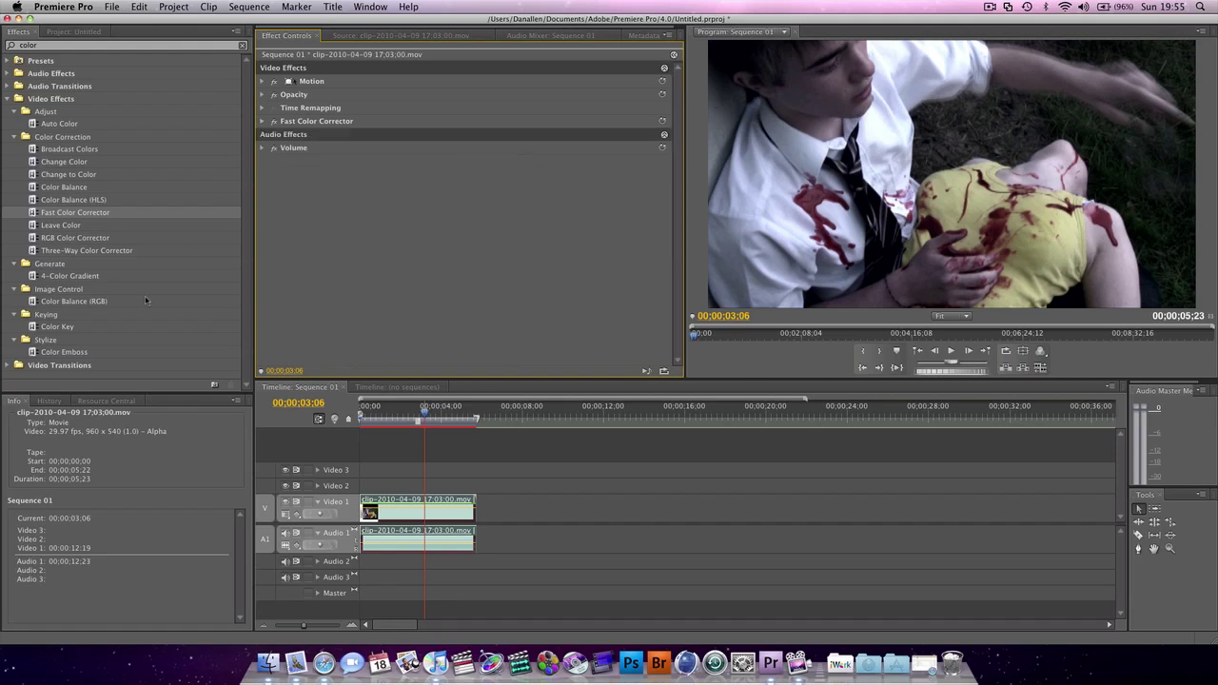
# Step: Search the effects for 'noi' and drag the Noise effect onto the blood-scene clip
pyautogui.click(64, 47)
pyautogui.doubleClick(64, 46)
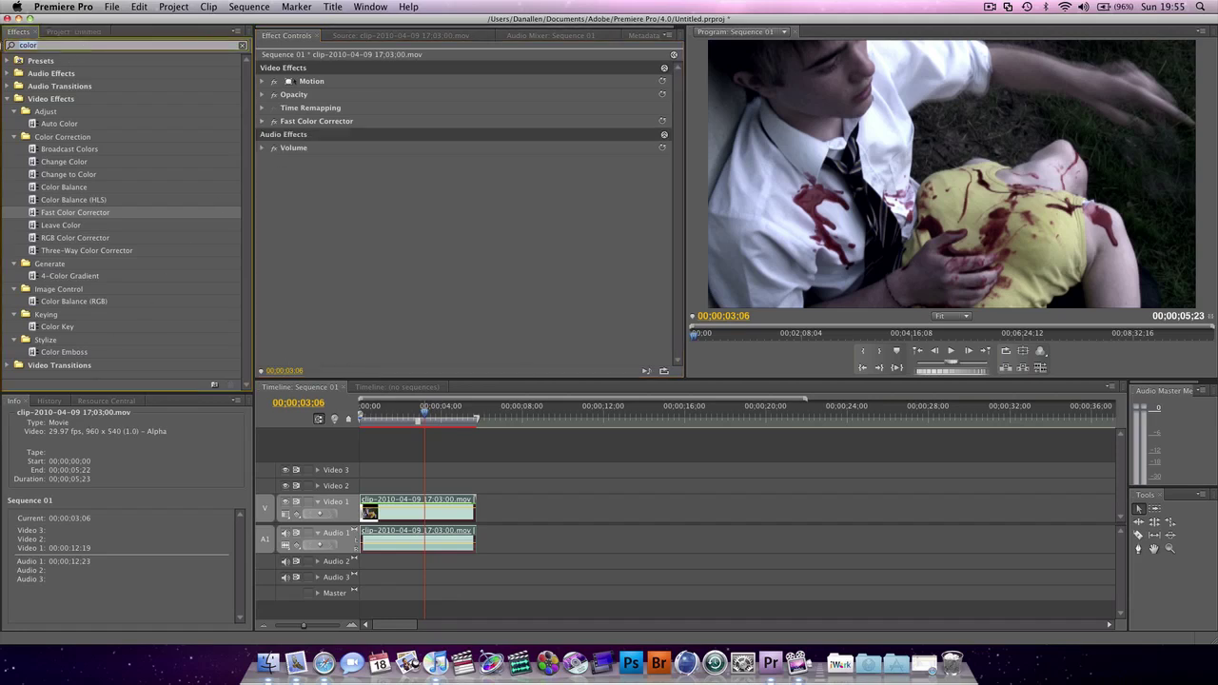
pyautogui.write('grai')
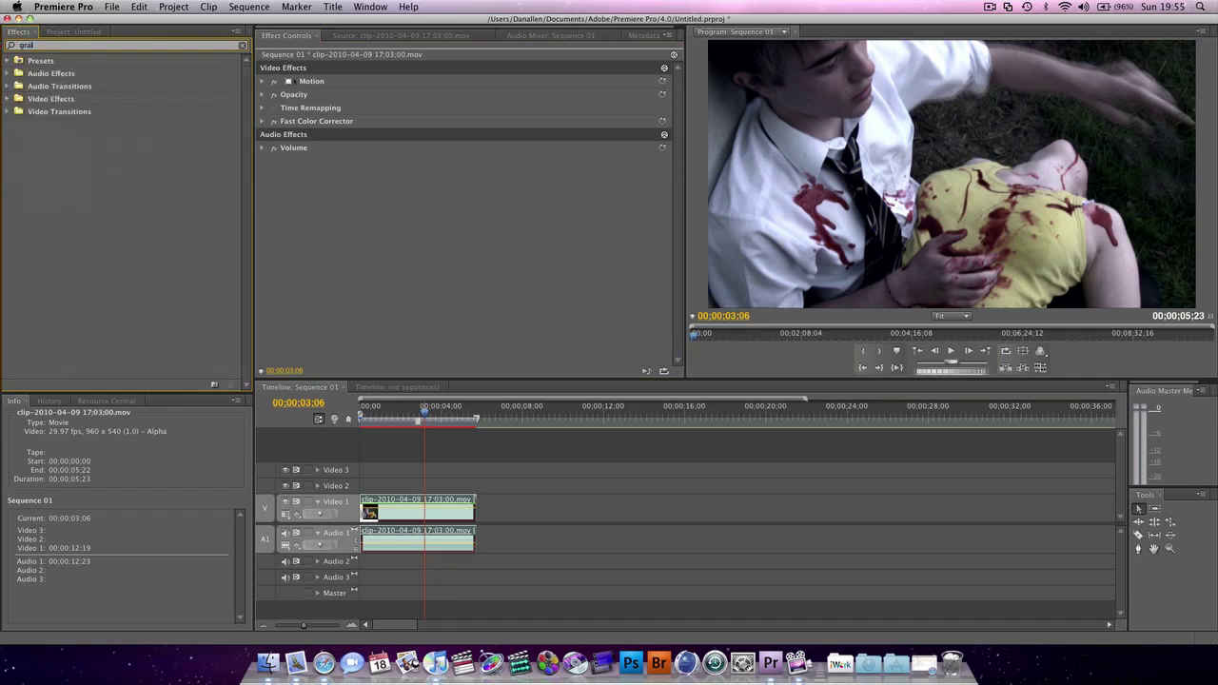
pyautogui.press('BackSpace')
pyautogui.press('BackSpace')
pyautogui.press('BackSpace')
pyautogui.press('BackSpace')
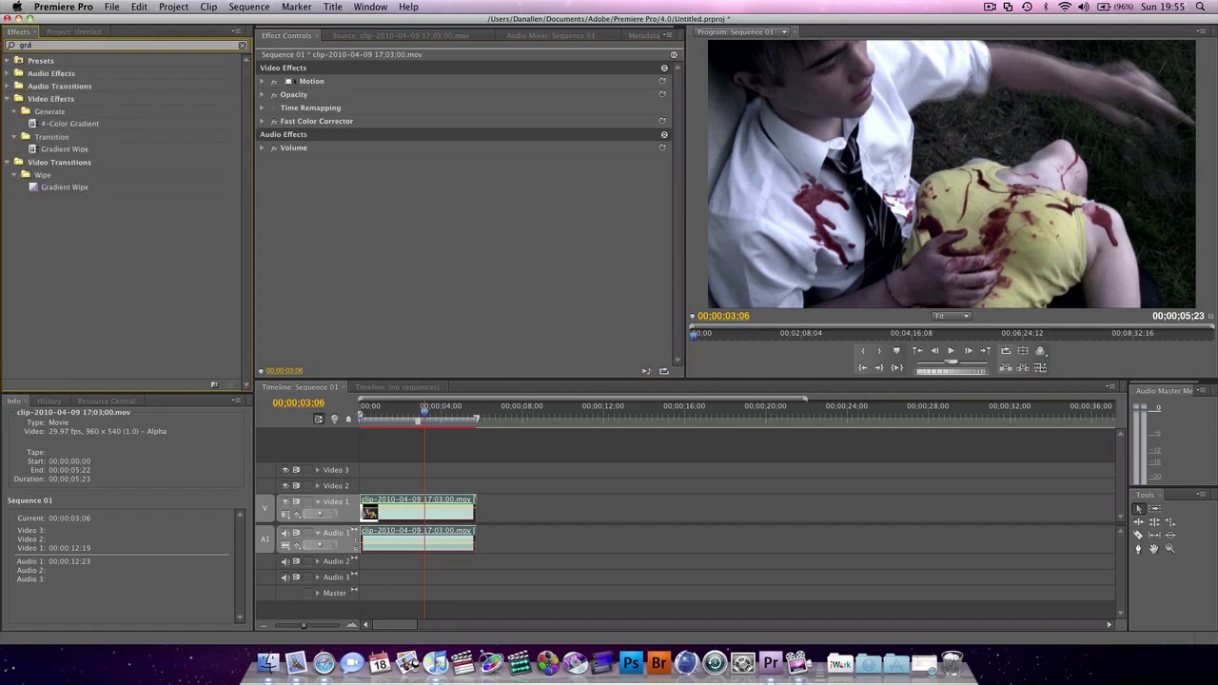
pyautogui.write('noise')
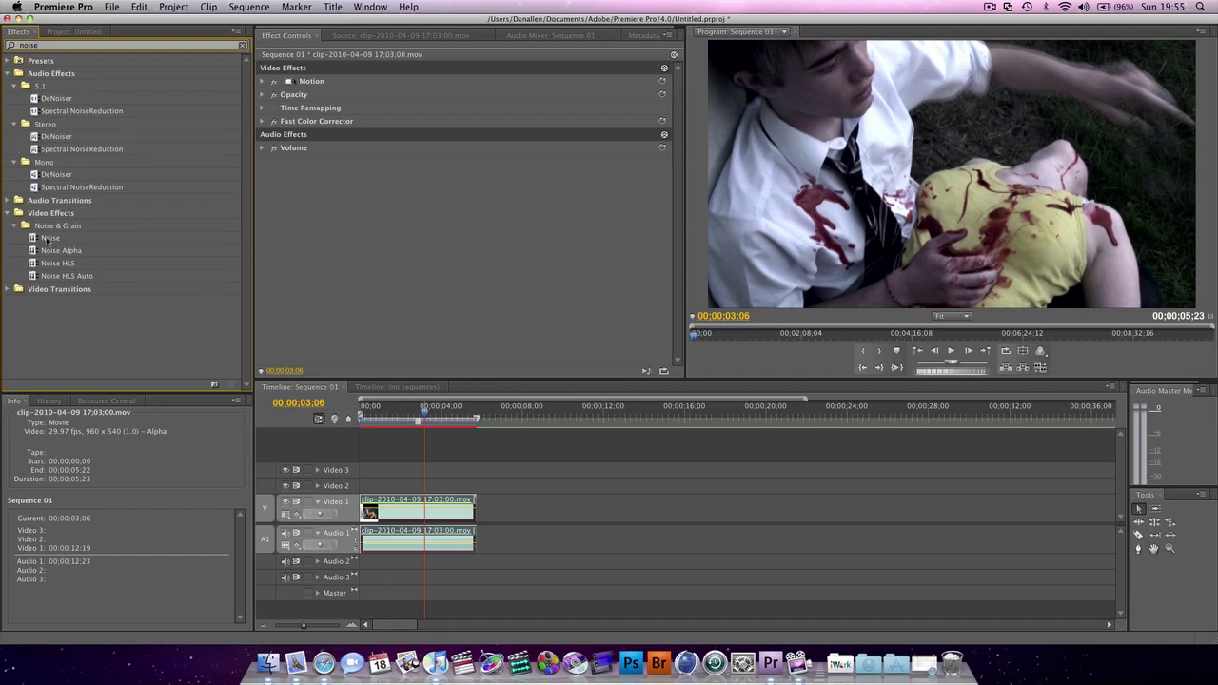
pyautogui.moveTo(48, 241); pyautogui.dragTo(445, 515)
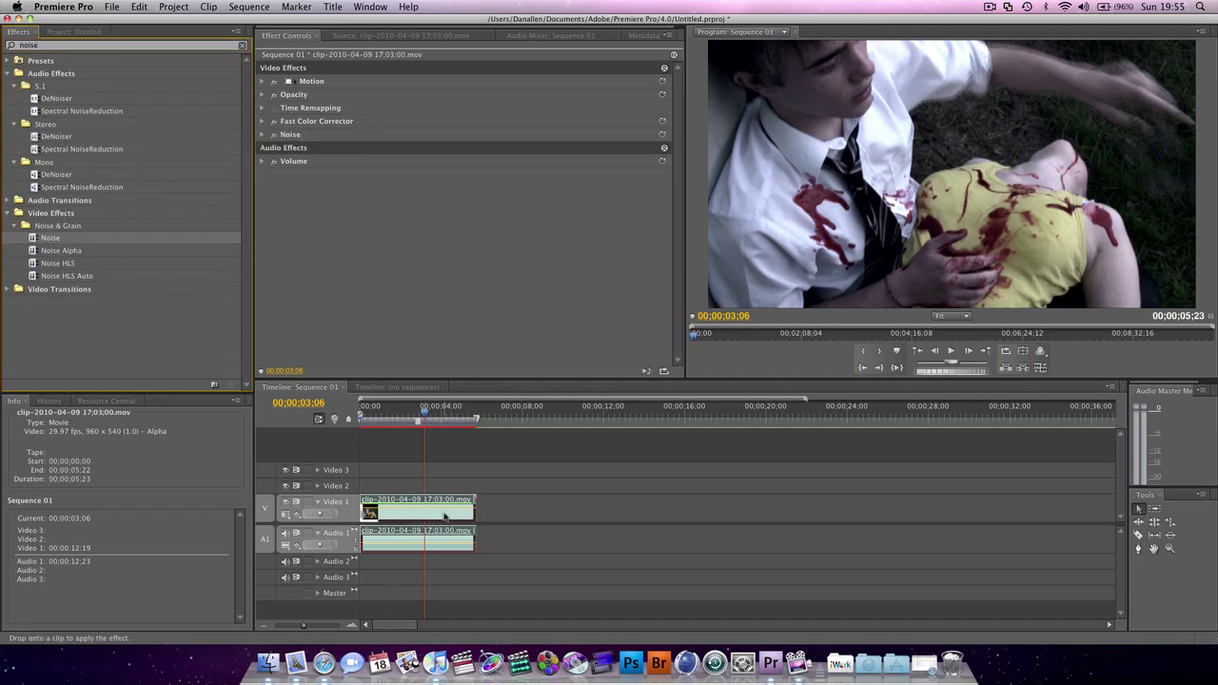
# Step: Turn off Use Color Noise and set Amount of Noise to 4.0%
pyautogui.click(261, 135)
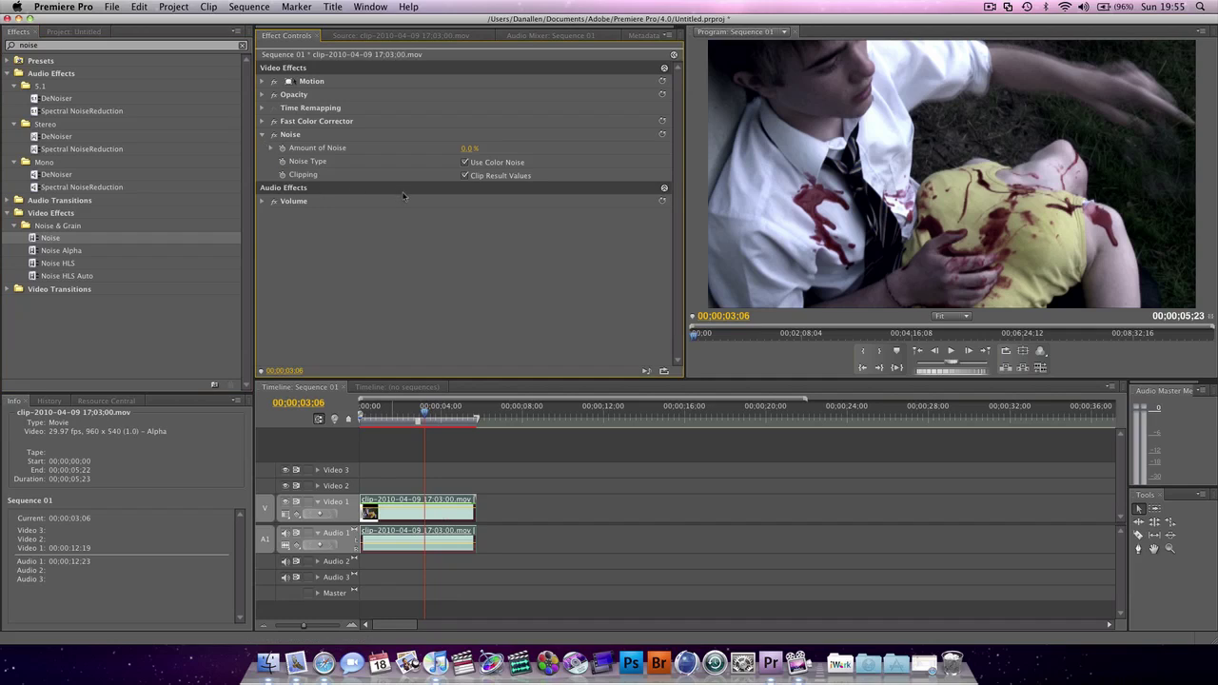
pyautogui.click(465, 163)
pyautogui.moveTo(469, 148); pyautogui.dragTo(478, 149)
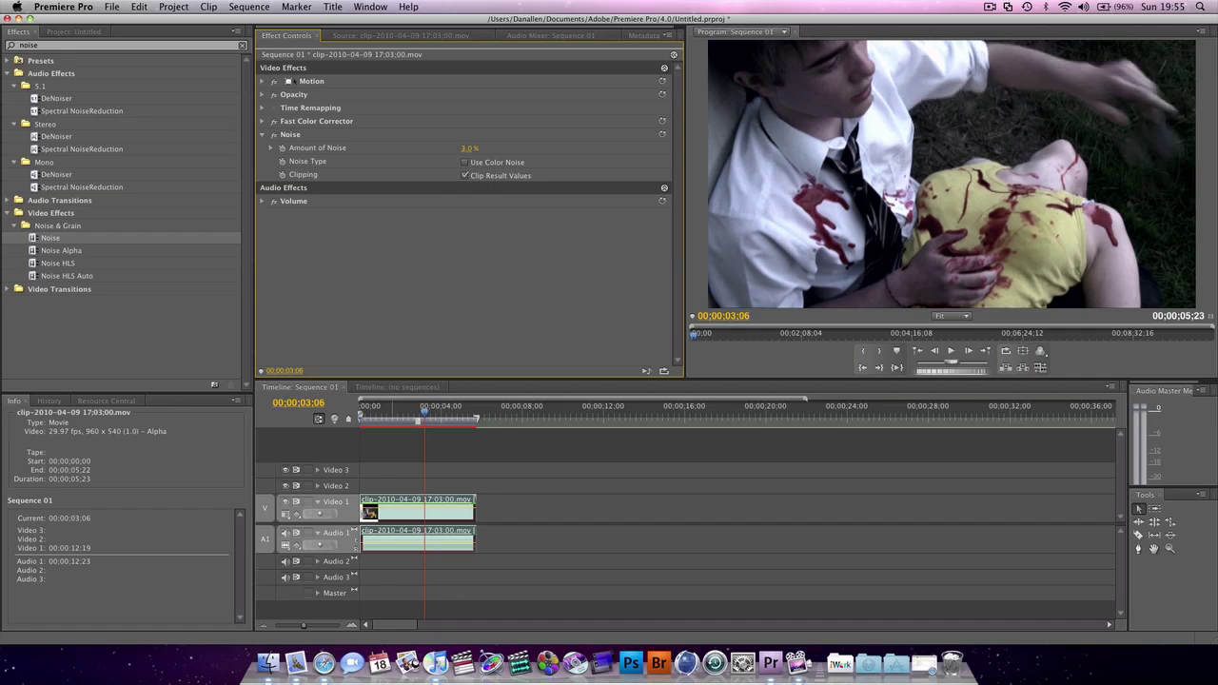
pyautogui.click(463, 386)
pyautogui.press('j')
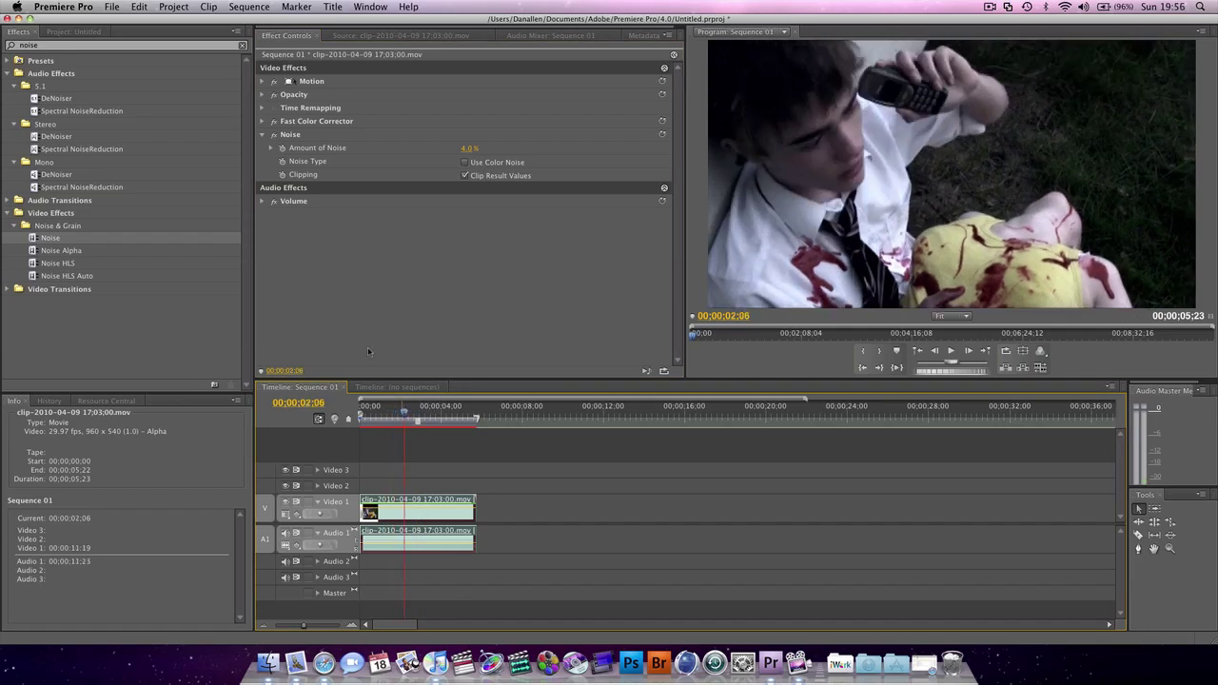
# Step: Search the Effects panel for 'sharpen'
pyautogui.click(65, 48)
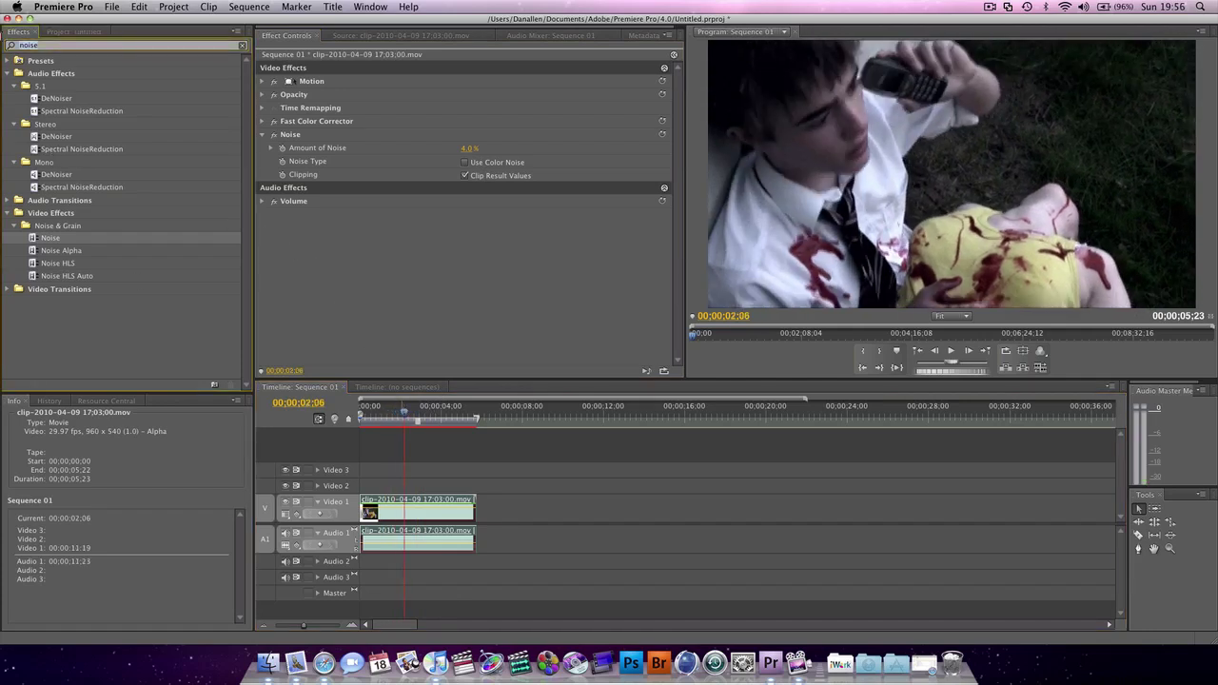
pyautogui.write('sharpening')
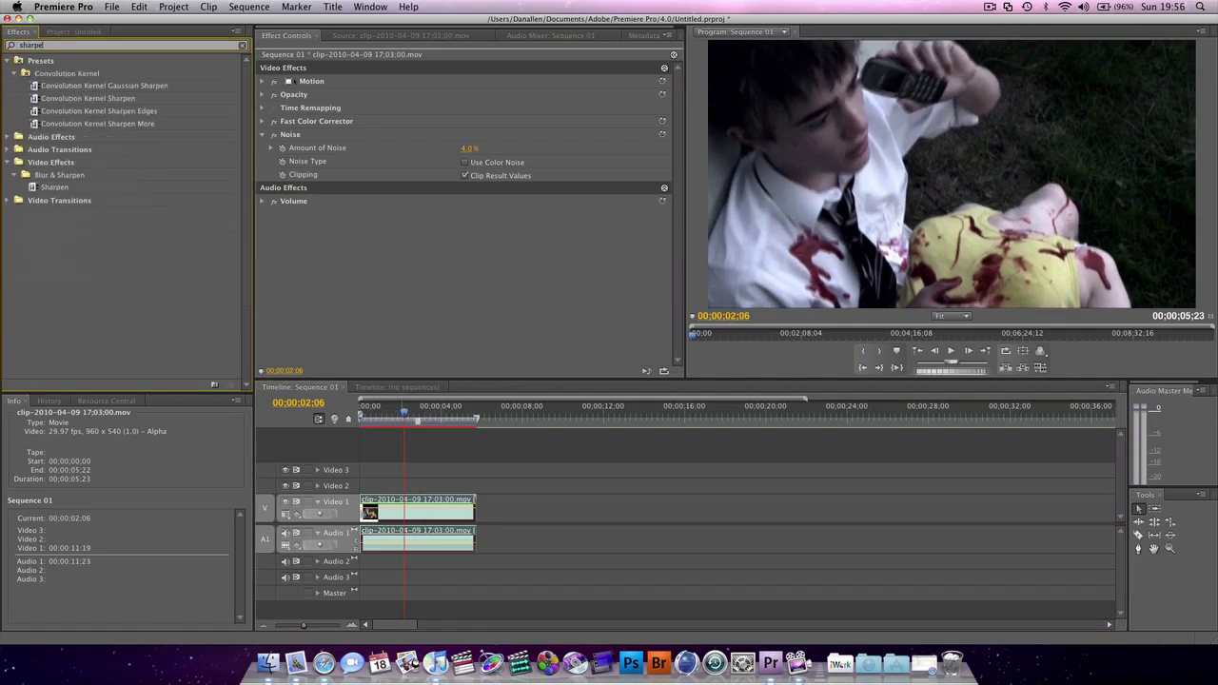
pyautogui.click(90, 44)
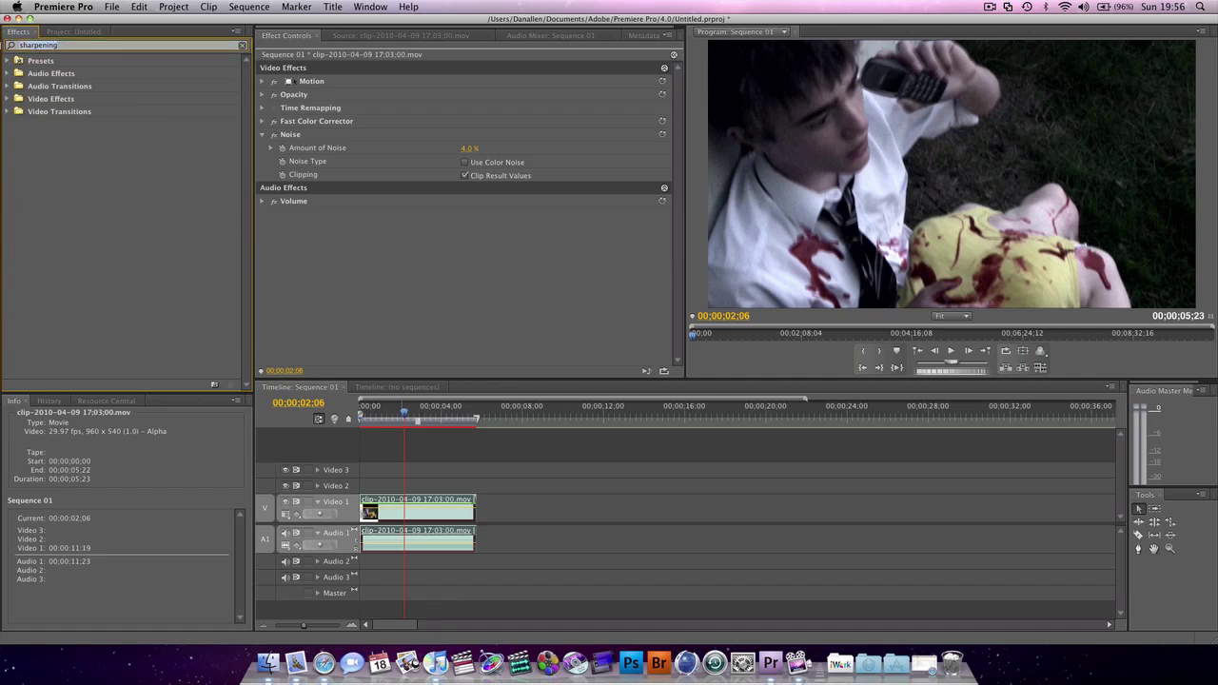
pyautogui.write('sharpen')
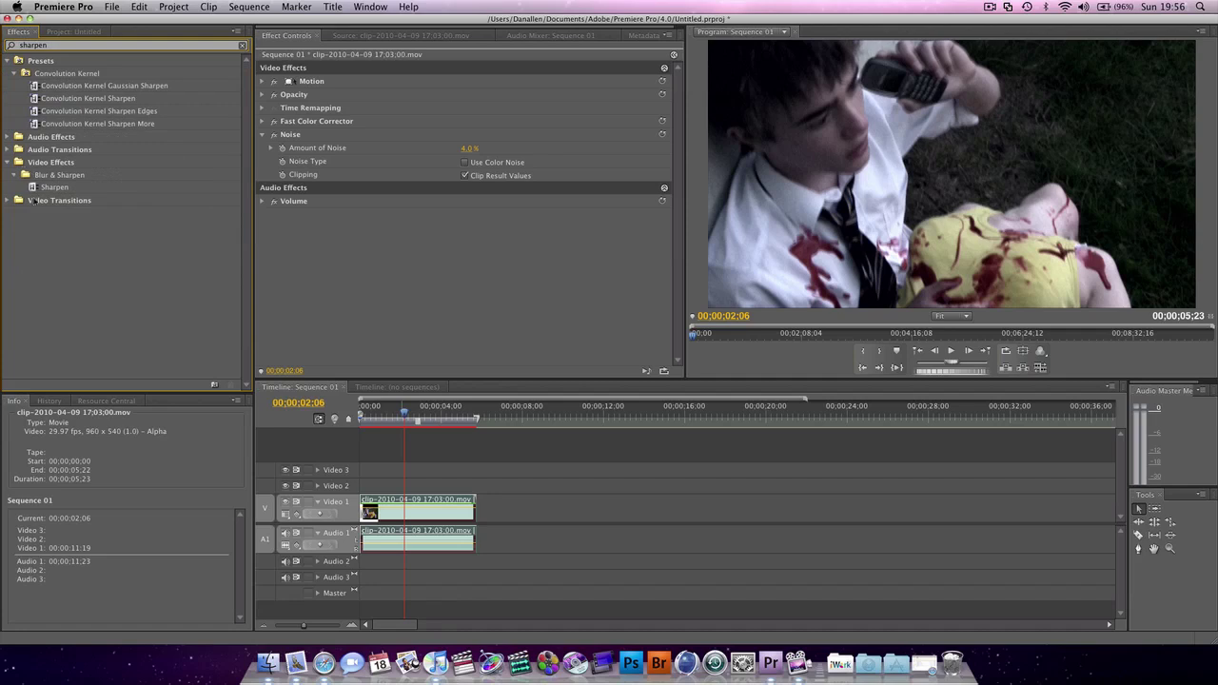
# Step: Add Sharpen to the clip above Noise and set Sharpen Amount to 5
pyautogui.moveTo(43, 188); pyautogui.dragTo(286, 135)
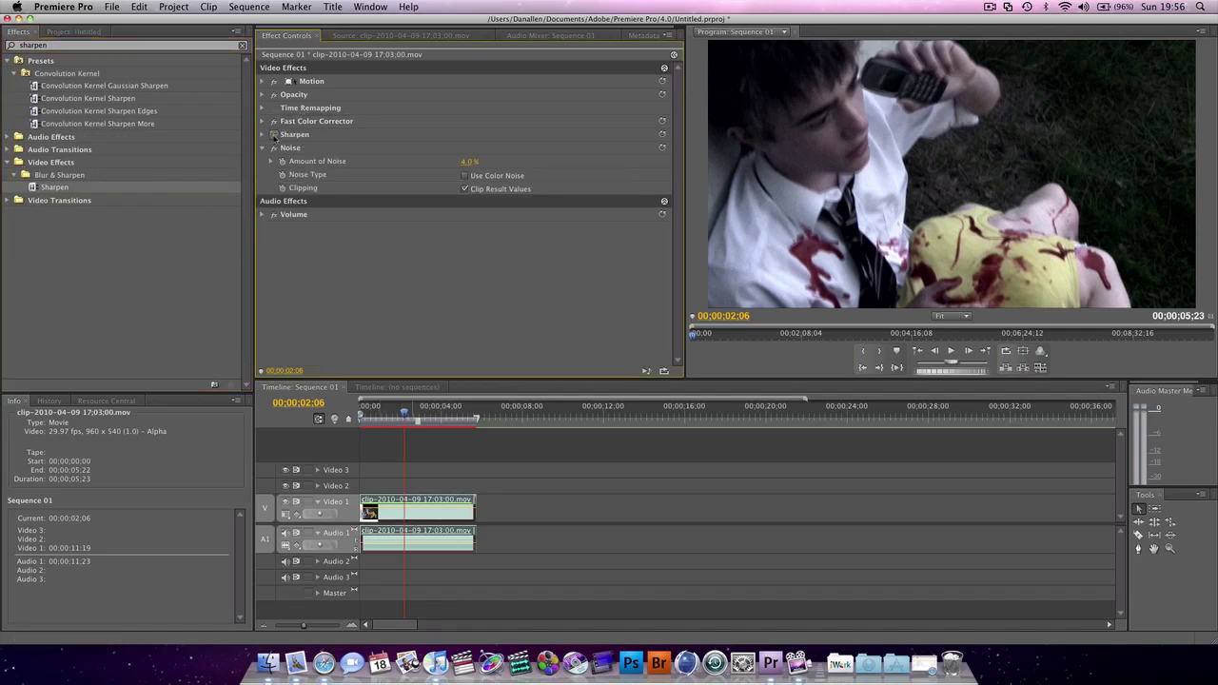
pyautogui.click(263, 135)
pyautogui.moveTo(465, 150); pyautogui.dragTo(480, 150)
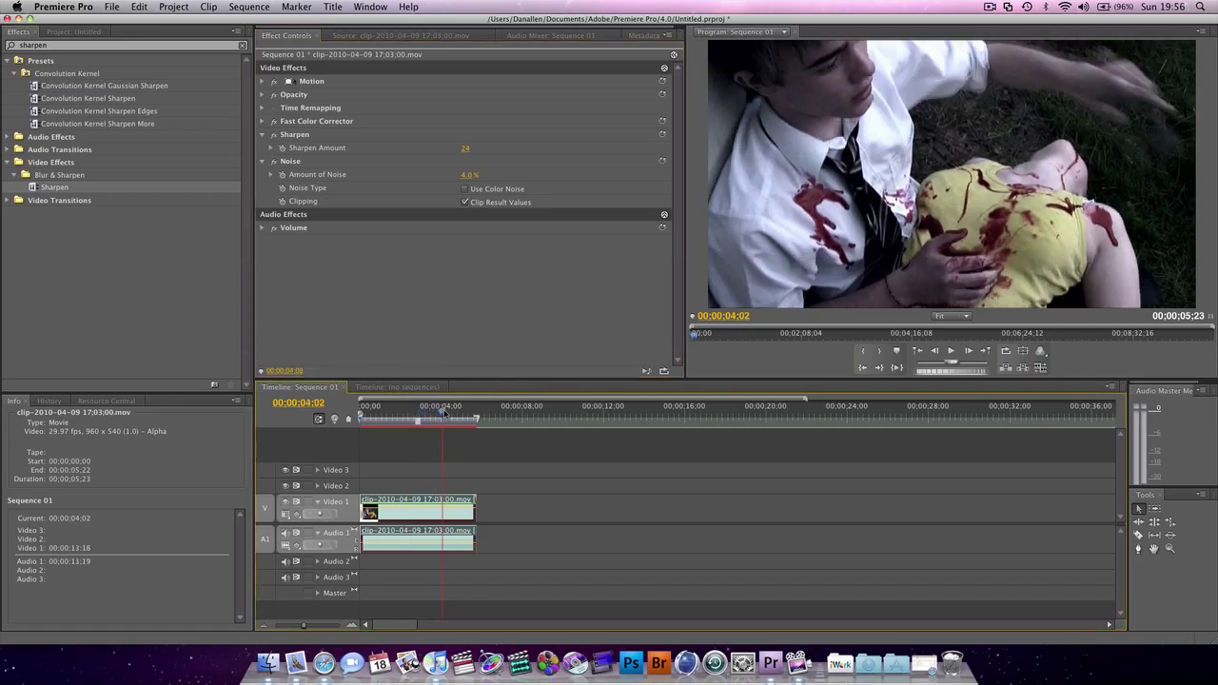
pyautogui.moveTo(473, 151); pyautogui.dragTo(467, 152)
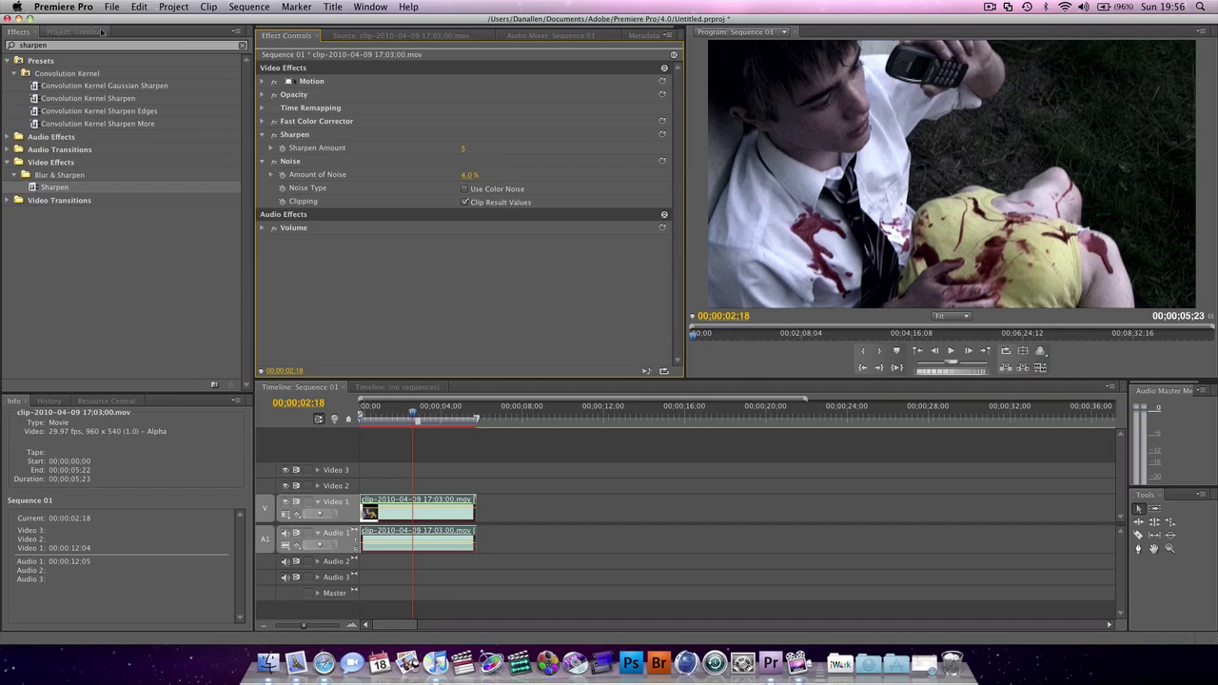
# Step: Compare the ungraded original clip against the graded sequence by scrubbing through both
pyautogui.click(63, 29)
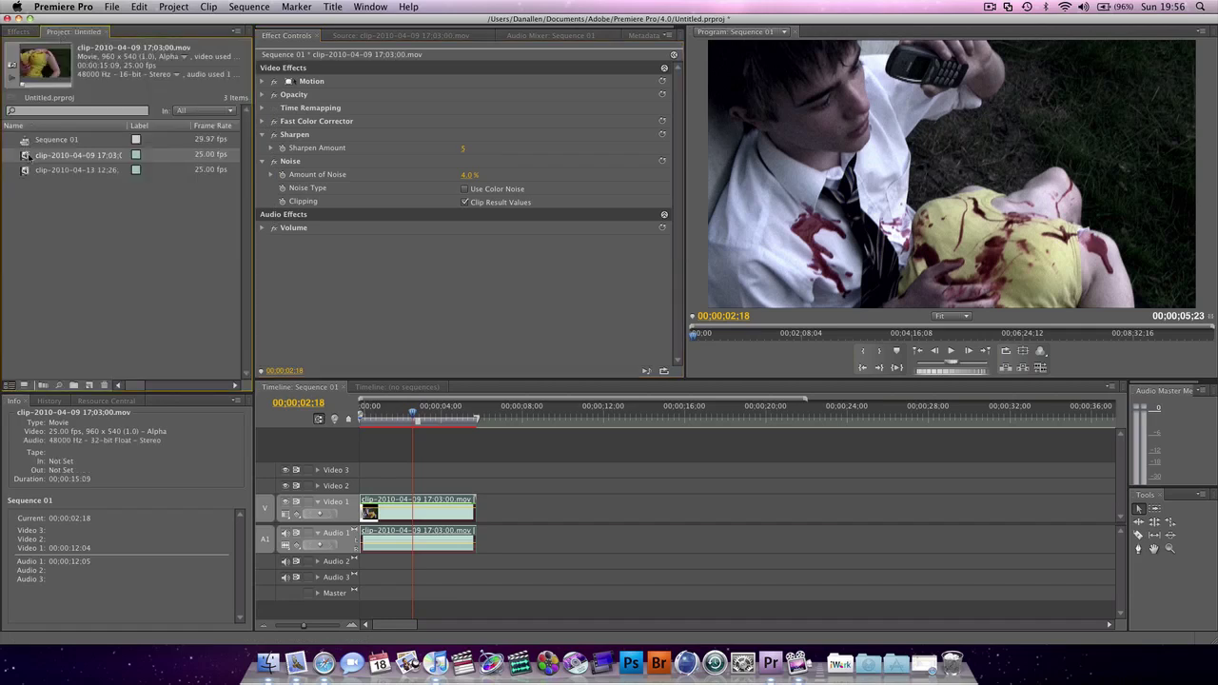
pyautogui.doubleClick(26, 155)
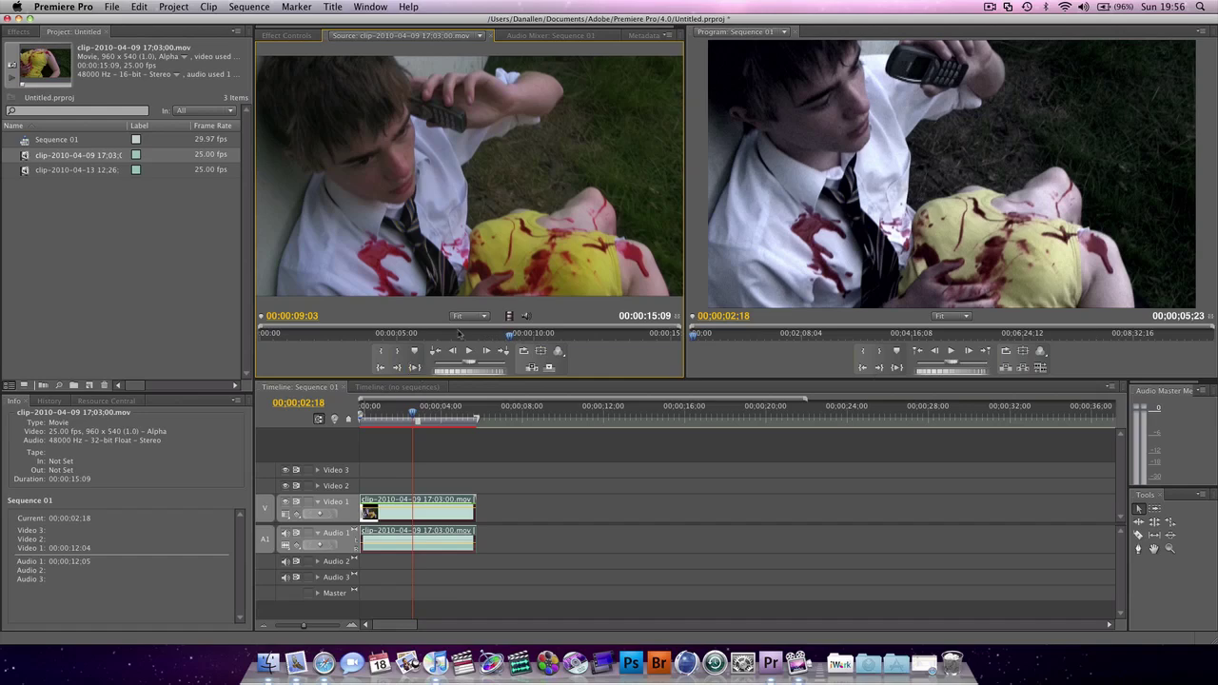
pyautogui.moveTo(458, 333); pyautogui.dragTo(615, 357)
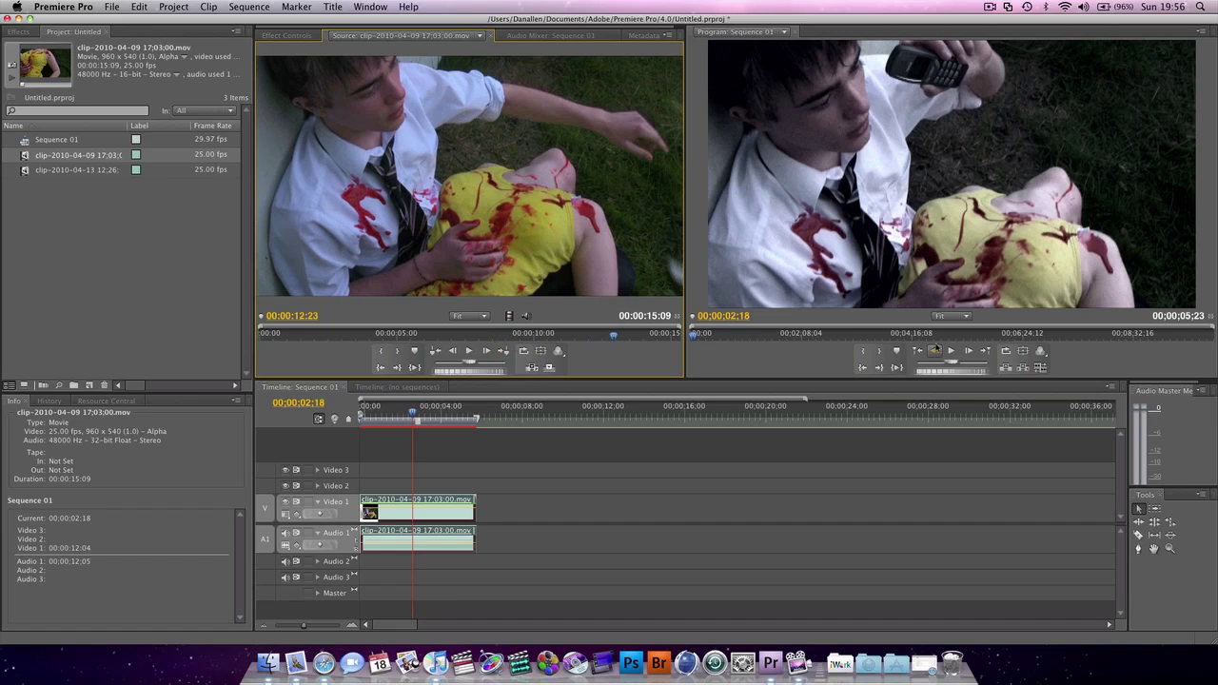
pyautogui.click(761, 334)
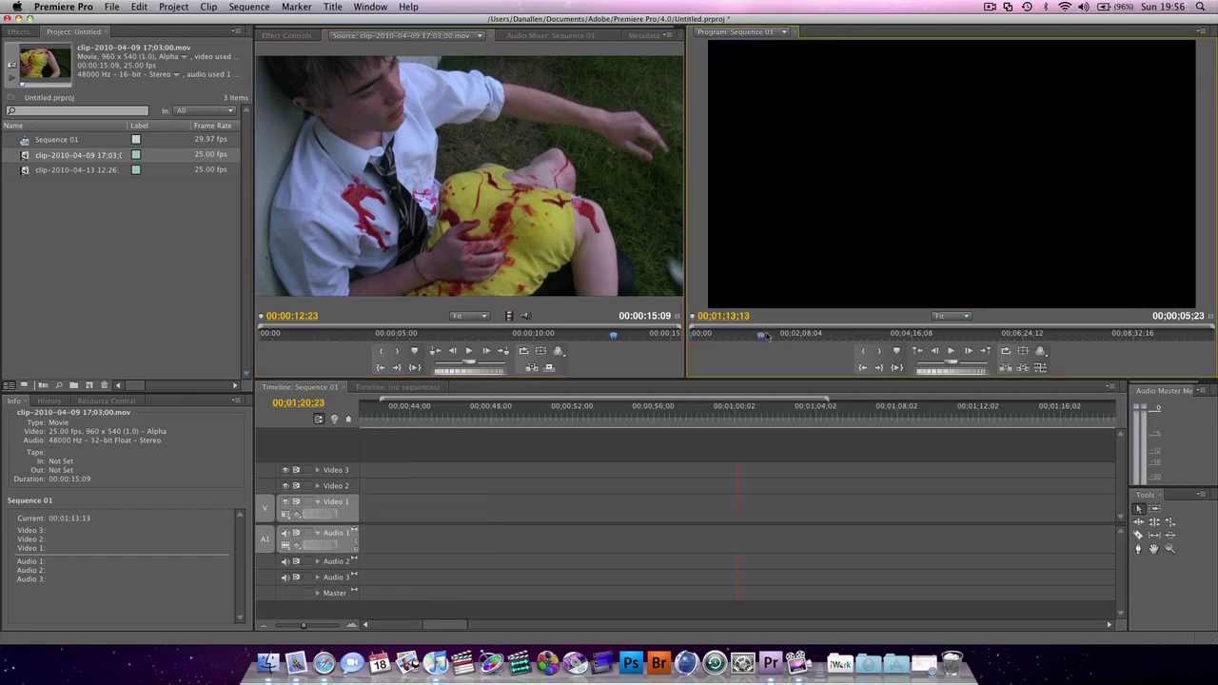
pyautogui.moveTo(766, 334); pyautogui.dragTo(676, 335)
pyautogui.click(383, 411)
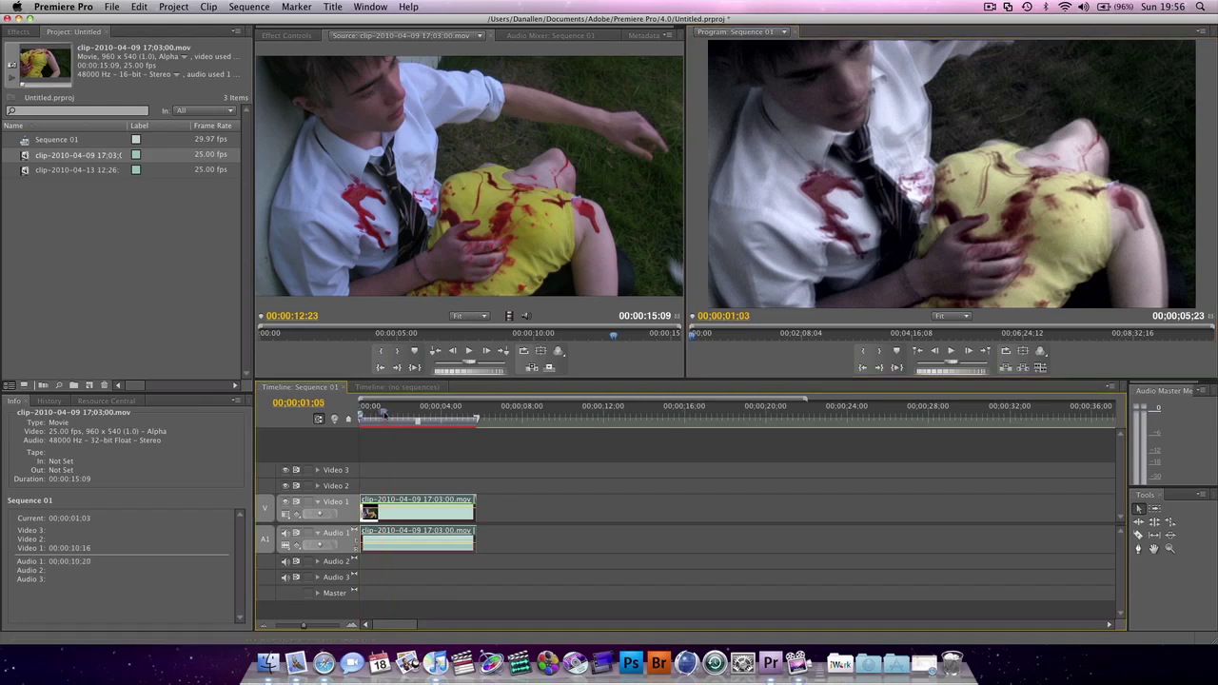
pyautogui.moveTo(383, 411); pyautogui.dragTo(458, 416)
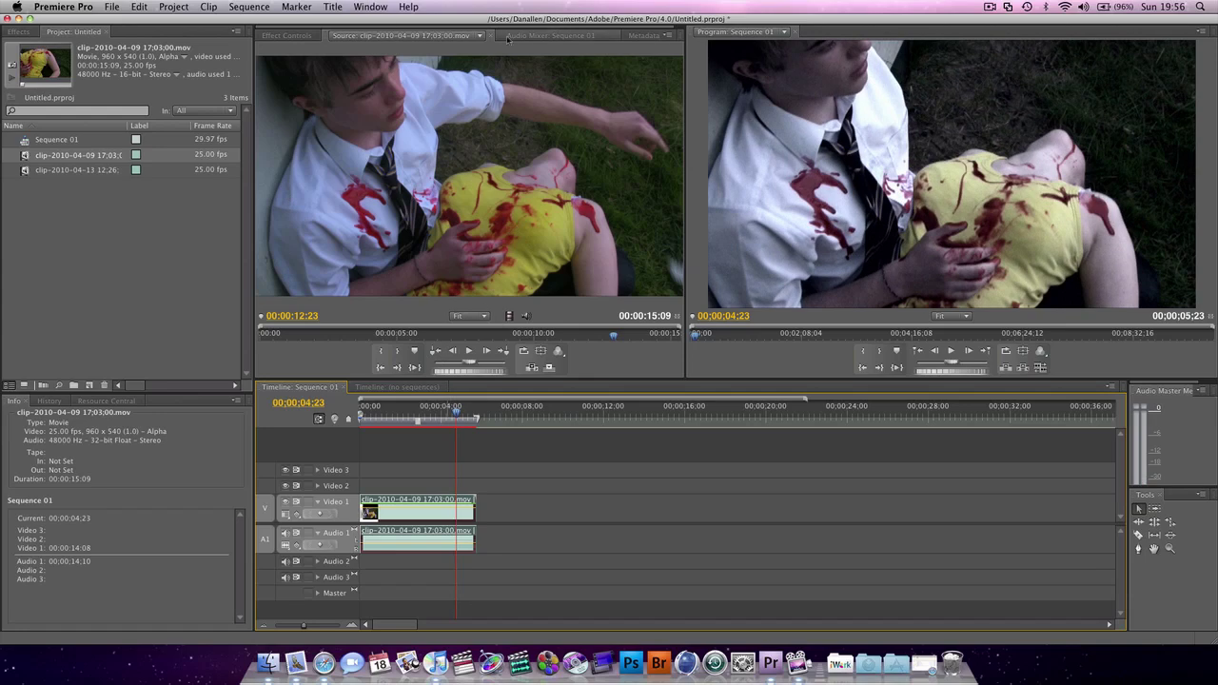
# Step: Review the clip's Sharpen and Noise settings, then select the old Effects search text
pyautogui.click(989, 7)
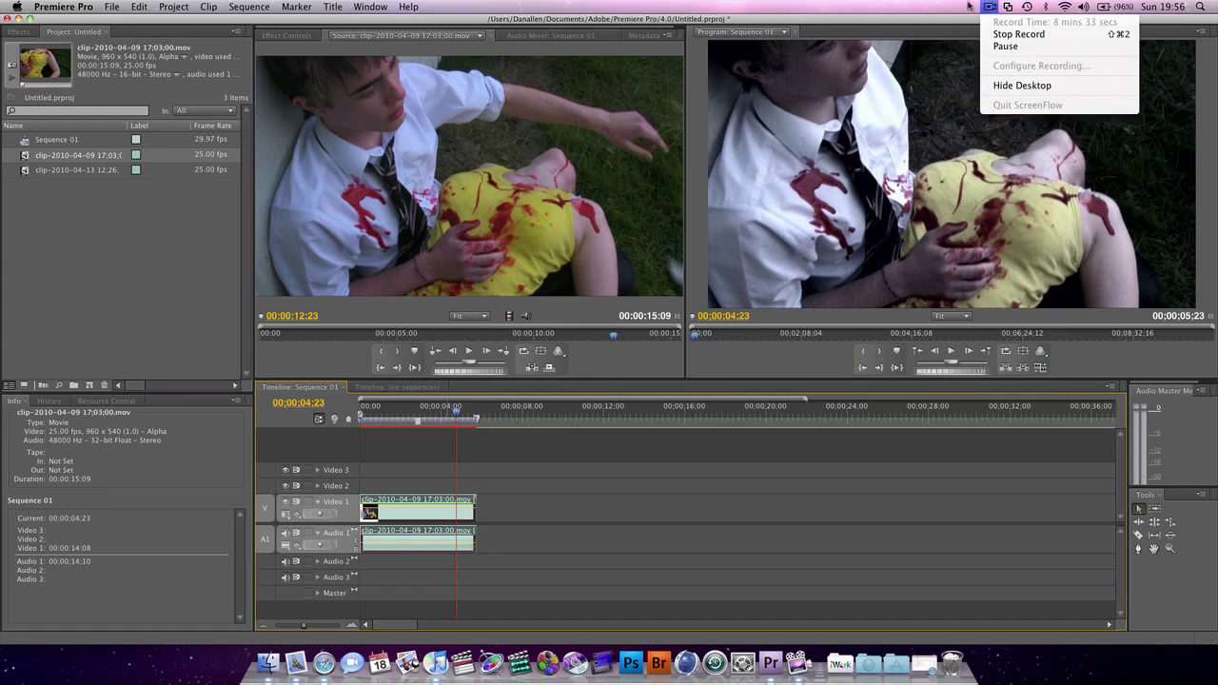
pyautogui.click(285, 36)
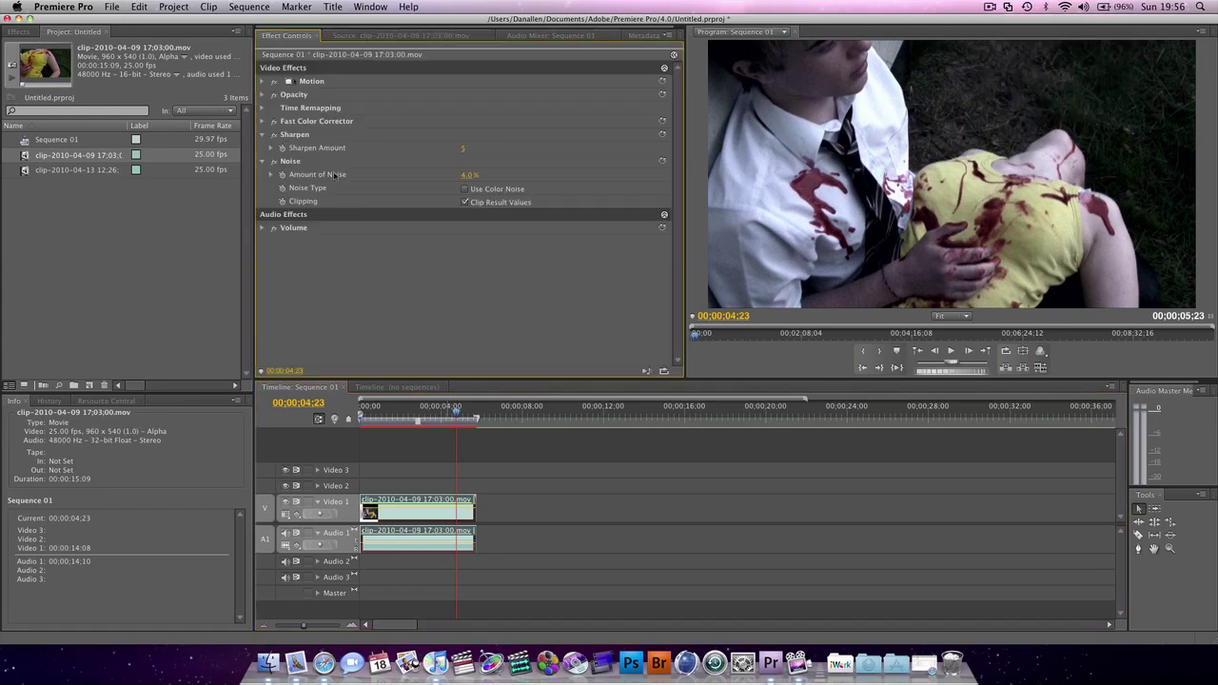
pyautogui.click(18, 32)
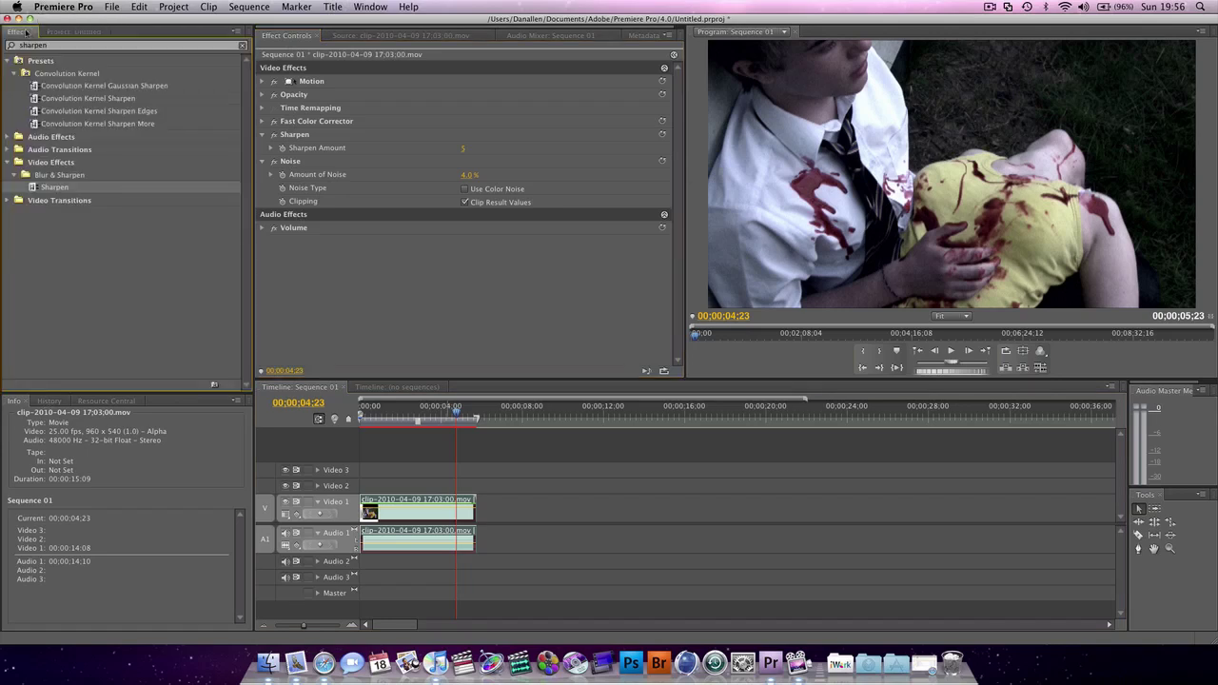
pyautogui.click(58, 46)
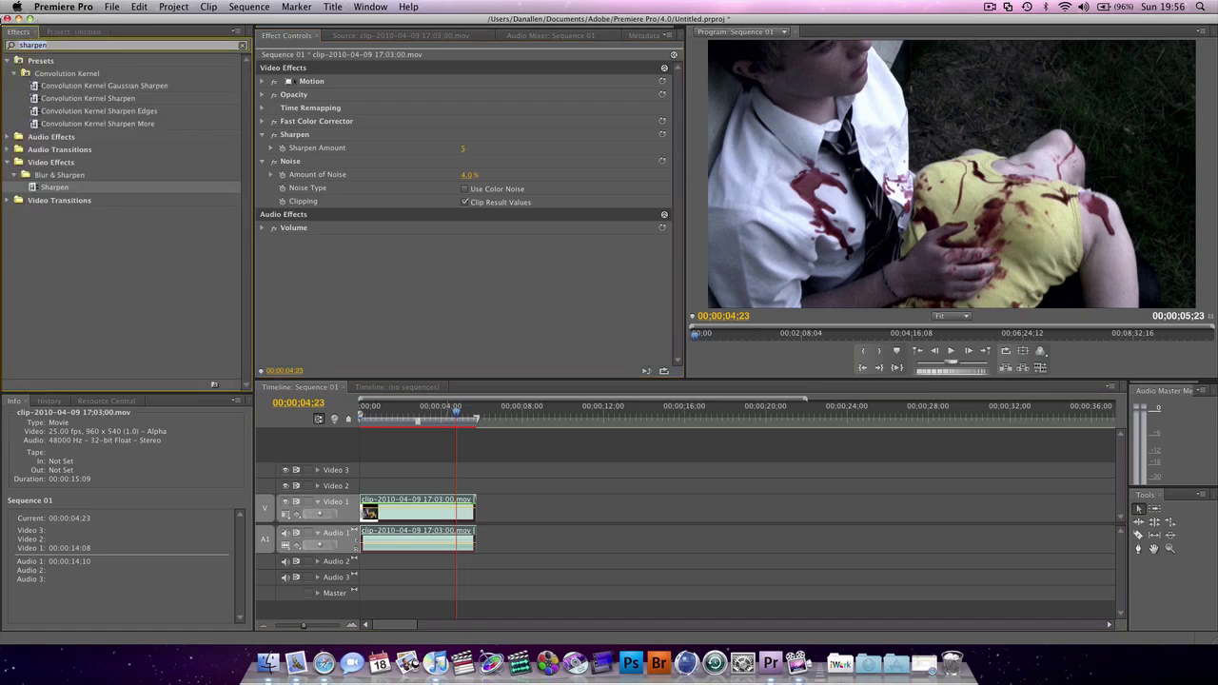
# Step: Search 'colo' and apply Three-Way Color Corrector to the clip, expanding its settings
pyautogui.write('colo')
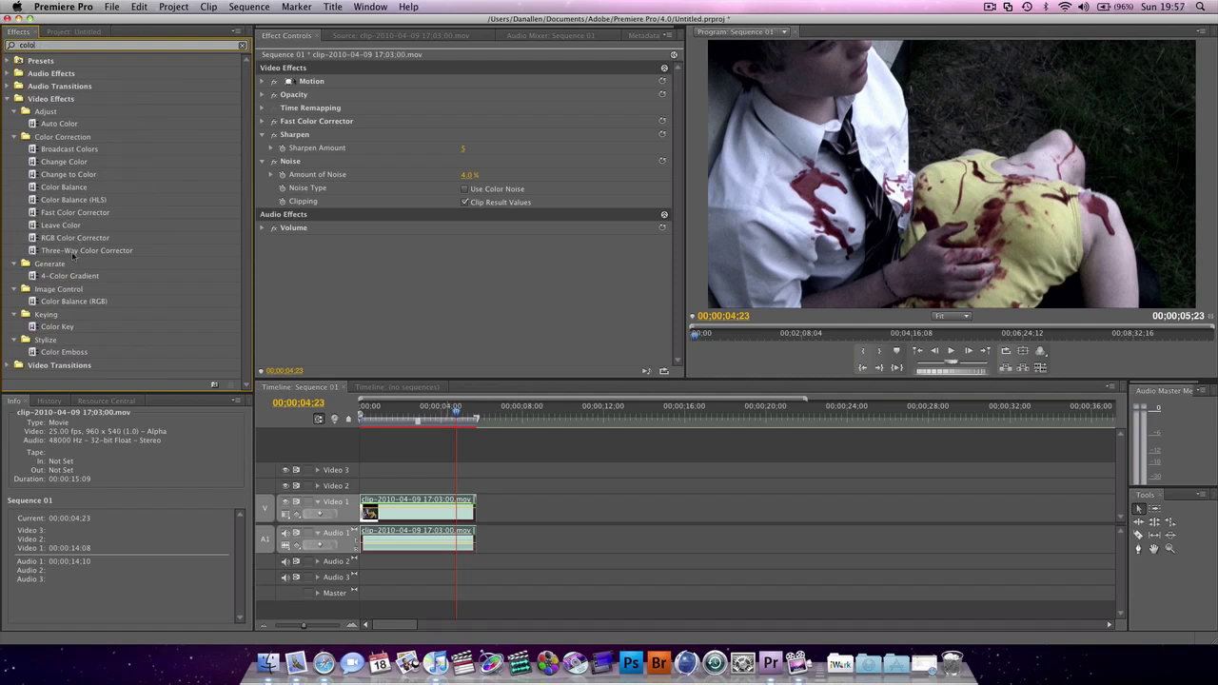
pyautogui.moveTo(74, 253); pyautogui.dragTo(322, 122)
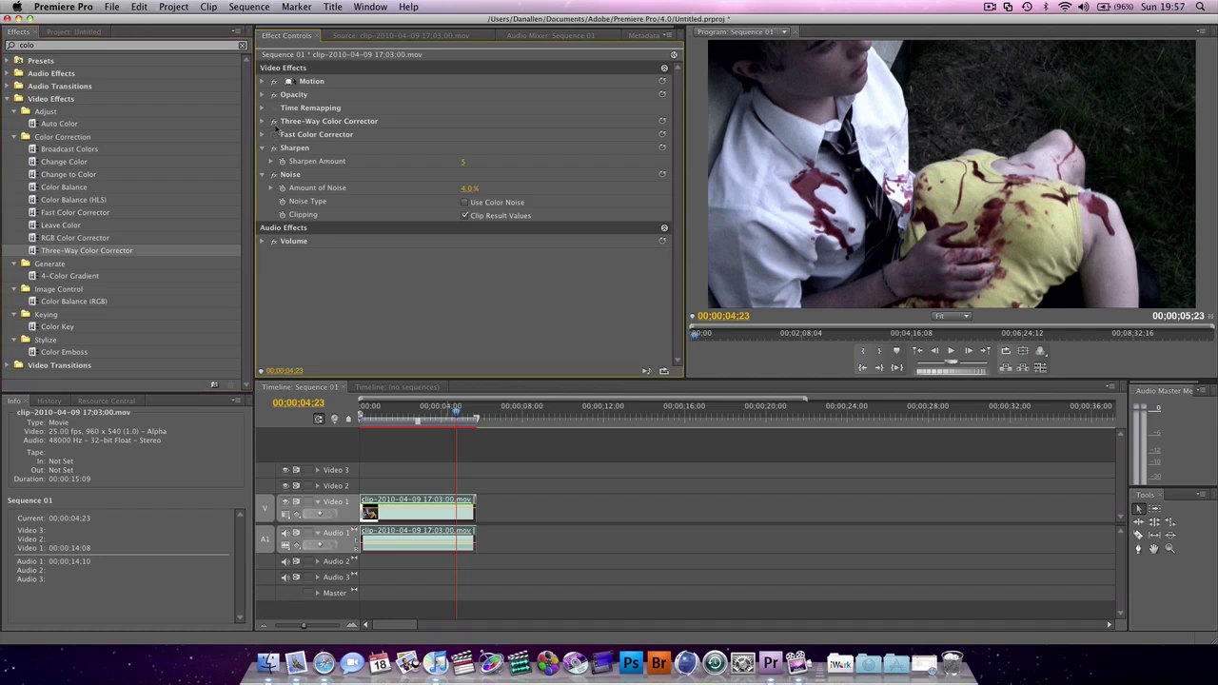
pyautogui.click(263, 122)
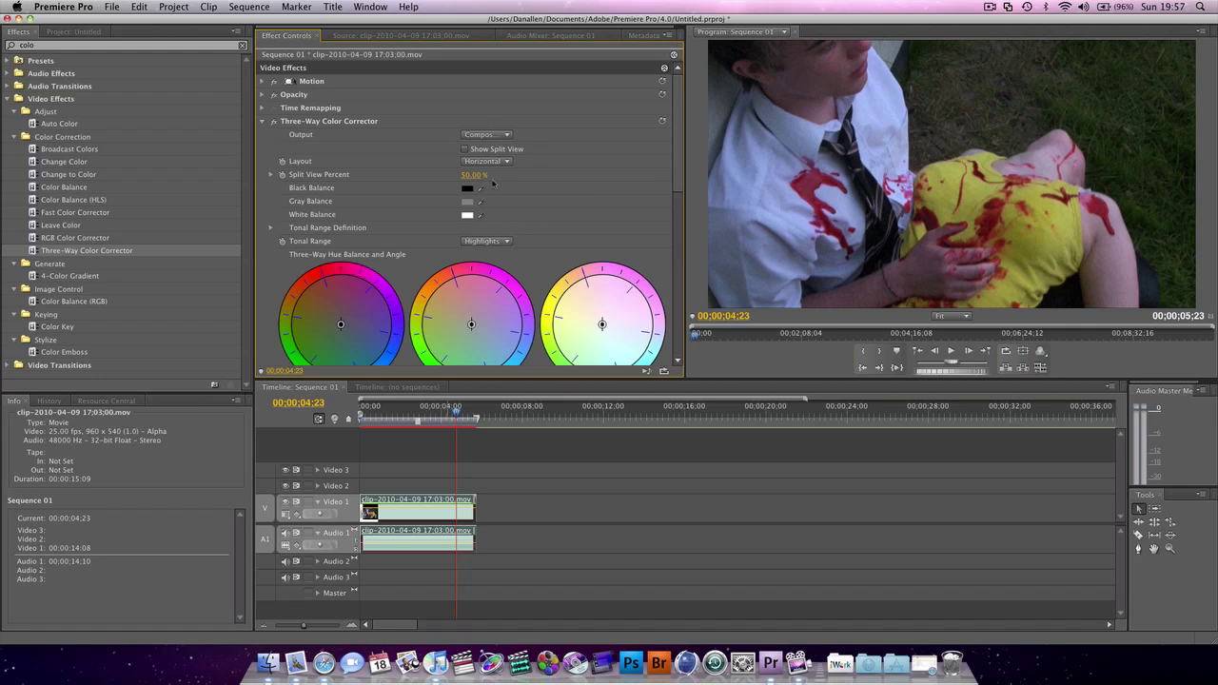
# Step: Switch Tonal Range to Shadows and shift the shadow balance to 16.31 magnitude, 12.3°
pyautogui.click(485, 242)
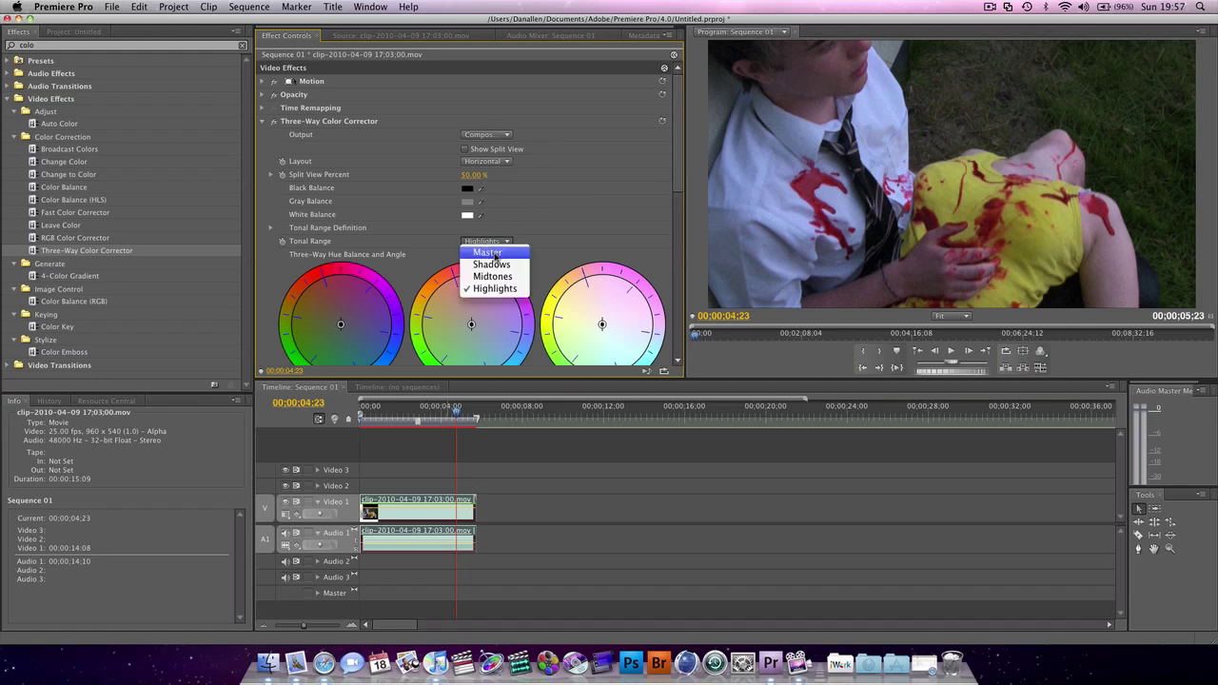
pyautogui.click(496, 255)
pyautogui.scroll(-10, 561, 235)
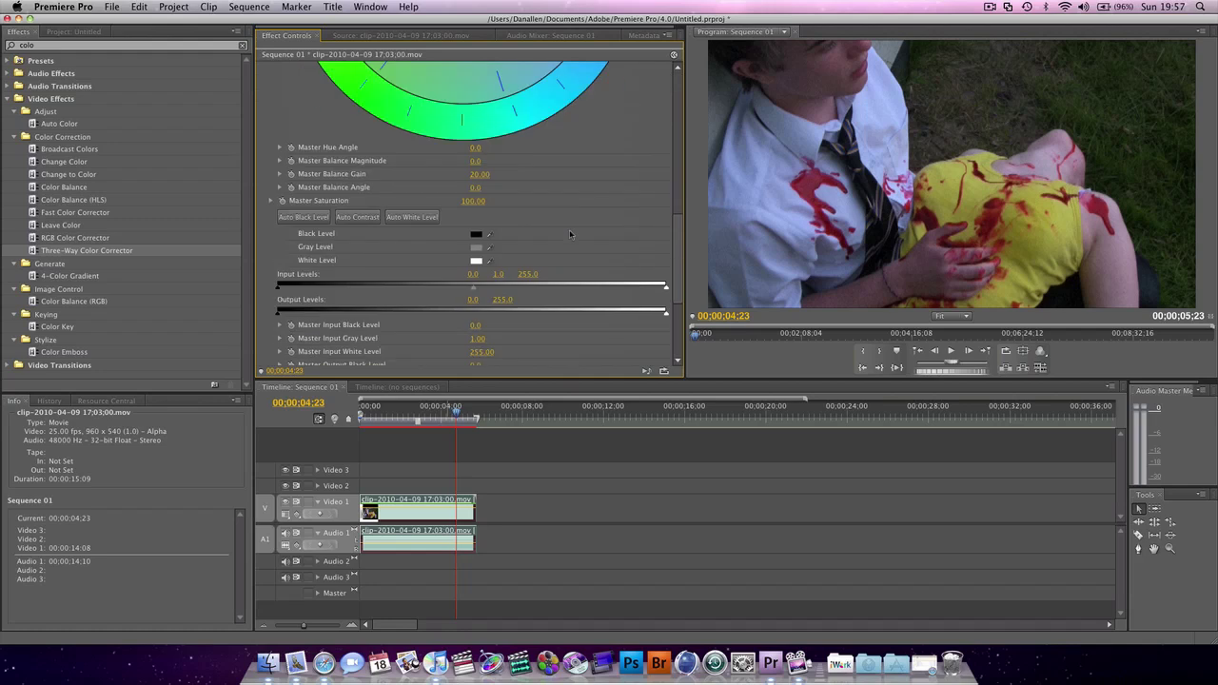
pyautogui.scroll(10, 569, 234)
pyautogui.click(485, 241)
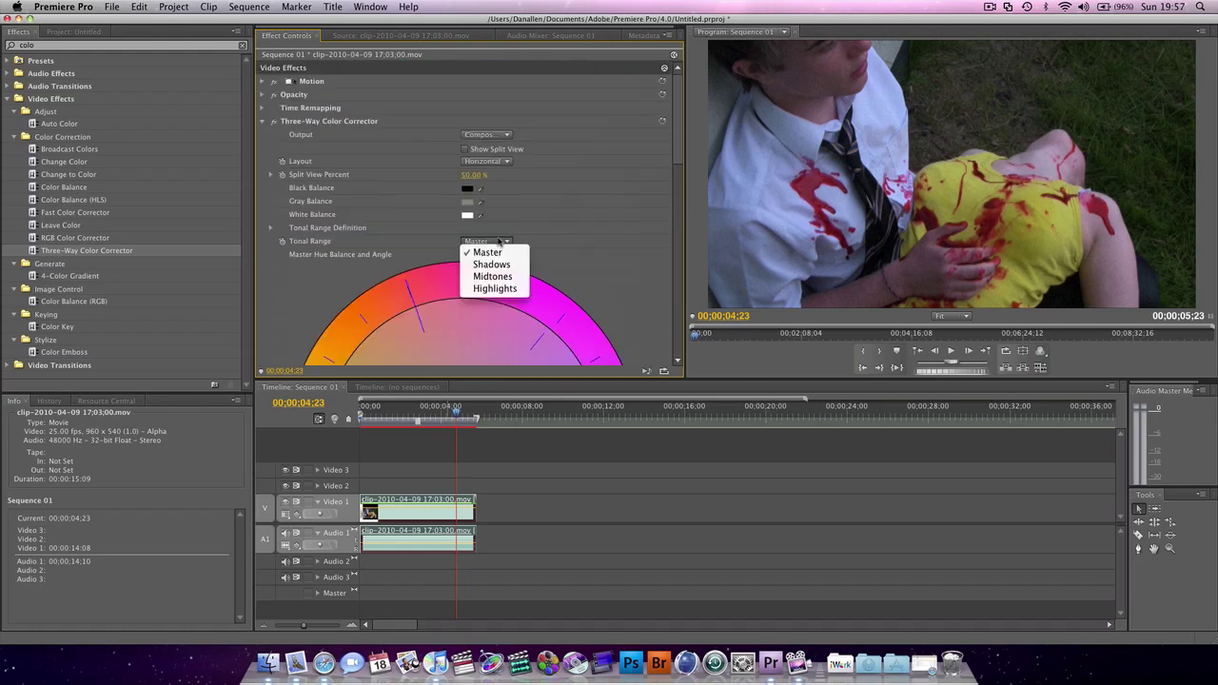
pyautogui.click(492, 265)
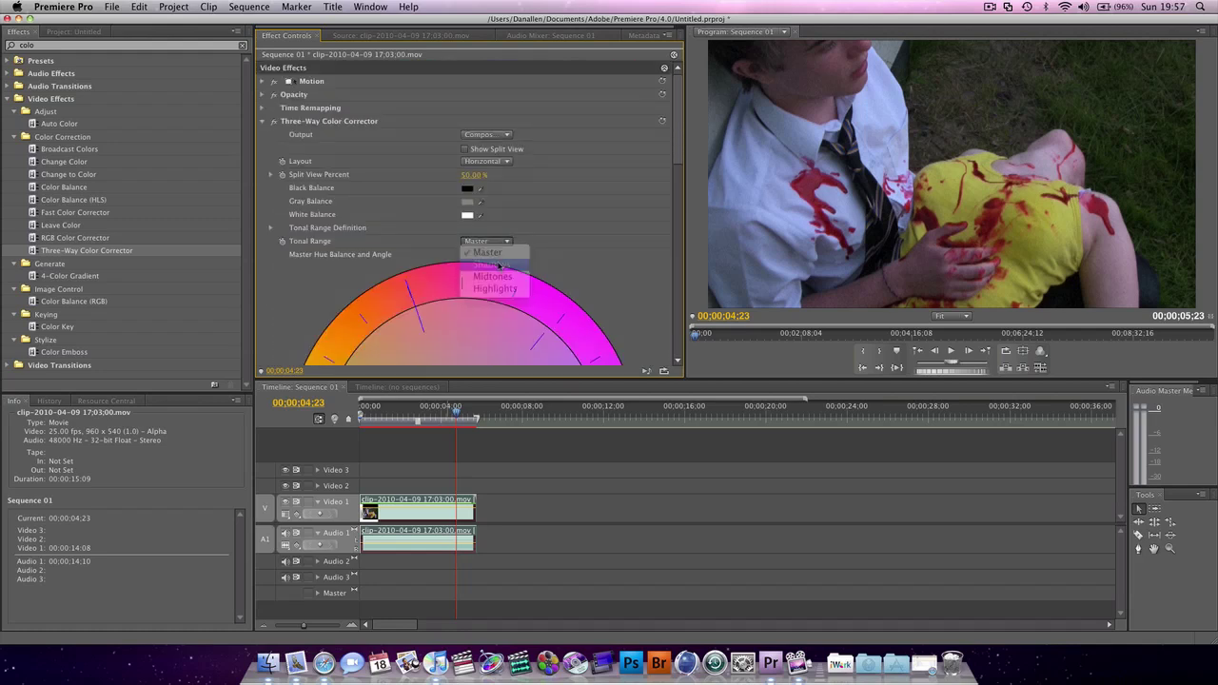
pyautogui.scroll(-3, 340, 274)
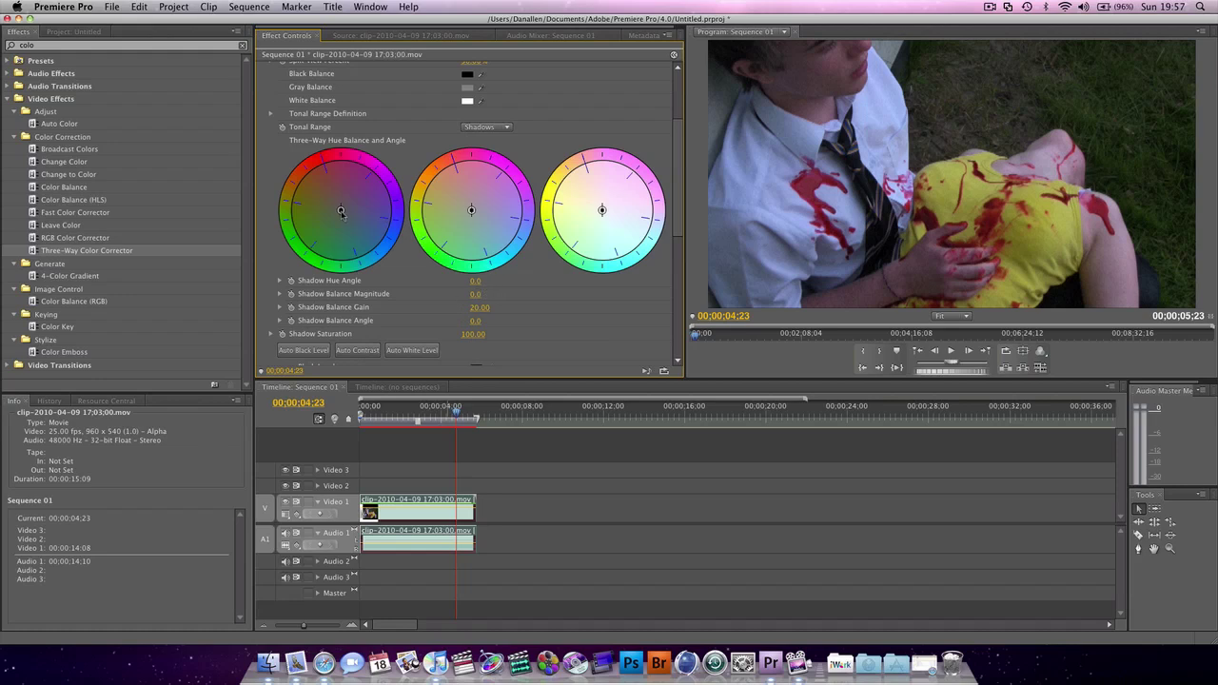
pyautogui.moveTo(341, 213); pyautogui.dragTo(348, 215)
# Step: Set the shadows' input white level to 246.68
pyautogui.scroll(-5, 357, 276)
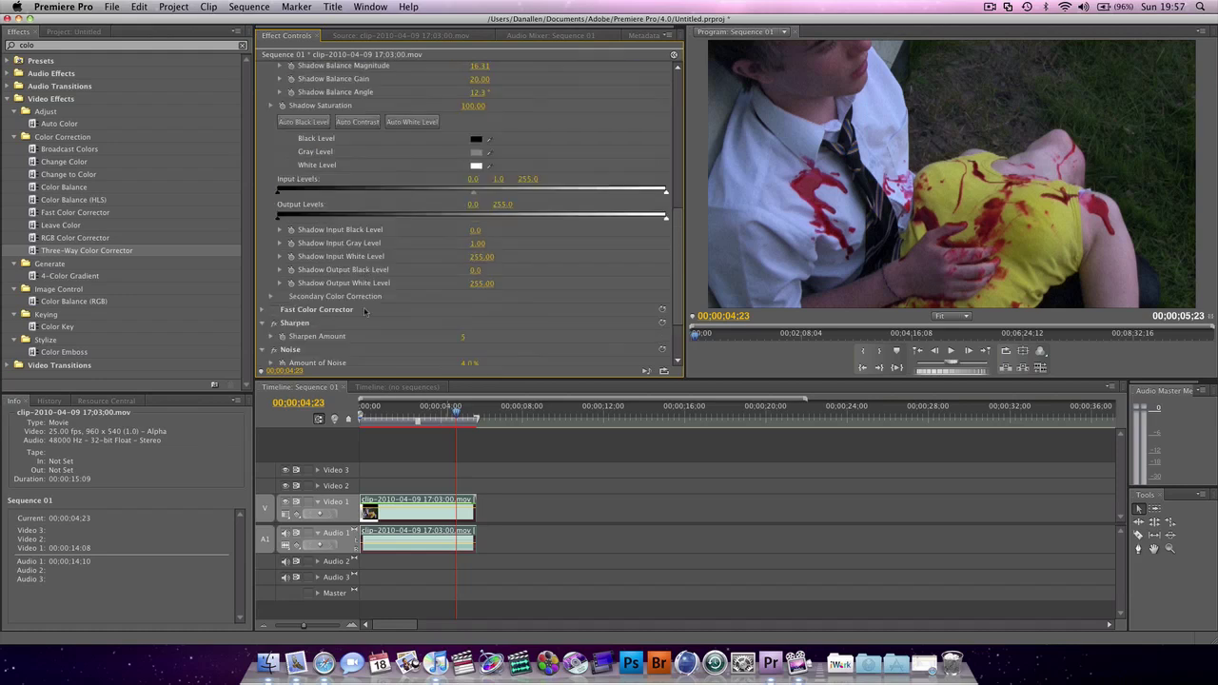
pyautogui.moveTo(666, 193); pyautogui.dragTo(728, 196)
pyautogui.moveTo(642, 195); pyautogui.dragTo(733, 207)
pyautogui.moveTo(657, 198); pyautogui.dragTo(651, 195)
pyautogui.scroll(6, 562, 164)
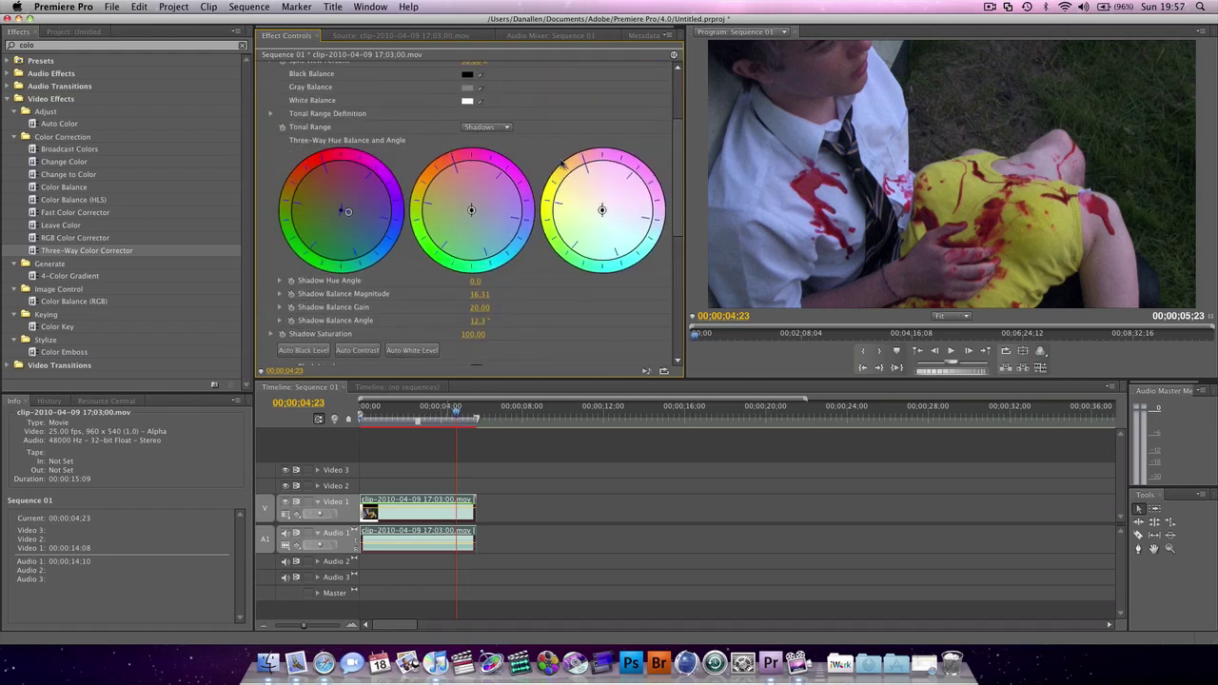
# Step: Return to the Master tonal range and set input levels to 22.9, 0.7 and 218.0
pyautogui.click(490, 126)
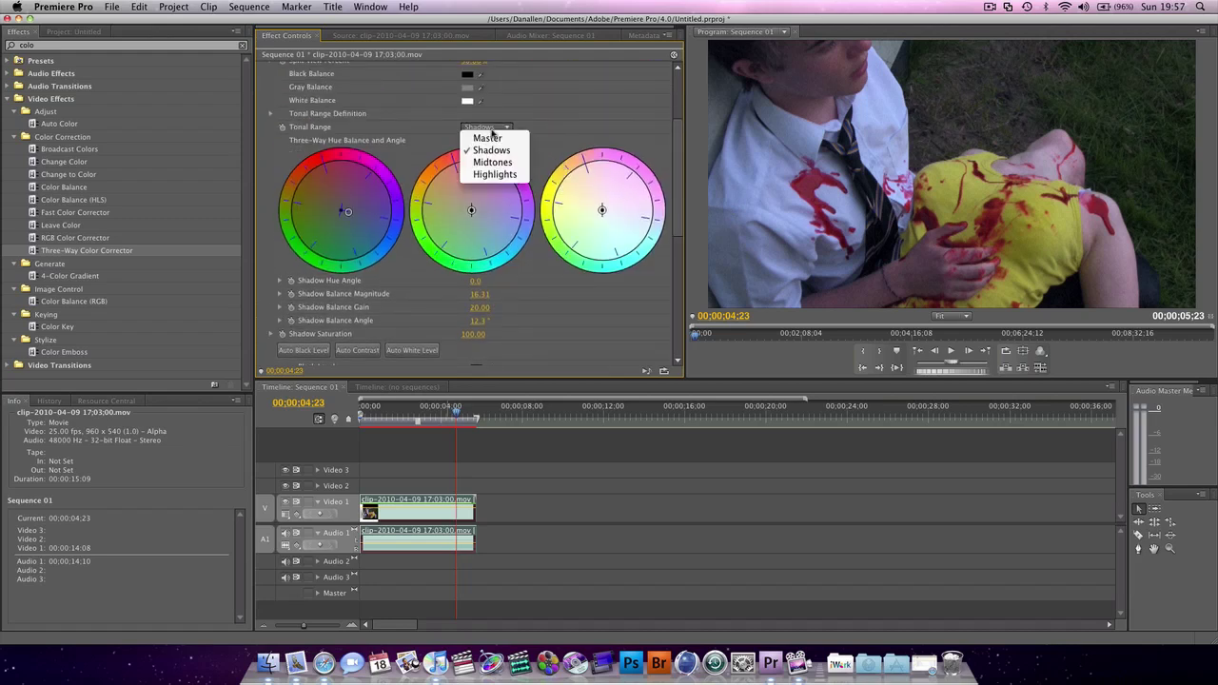
pyautogui.click(496, 131)
pyautogui.scroll(-8, 591, 249)
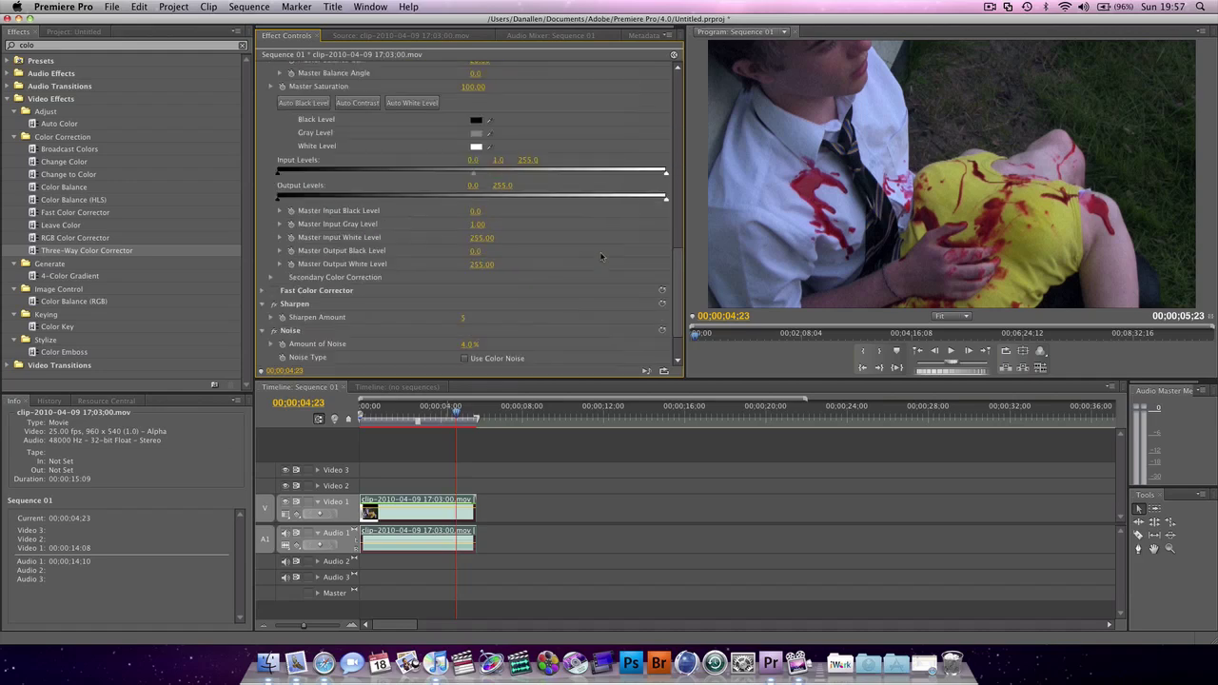
pyautogui.moveTo(664, 177); pyautogui.dragTo(609, 177)
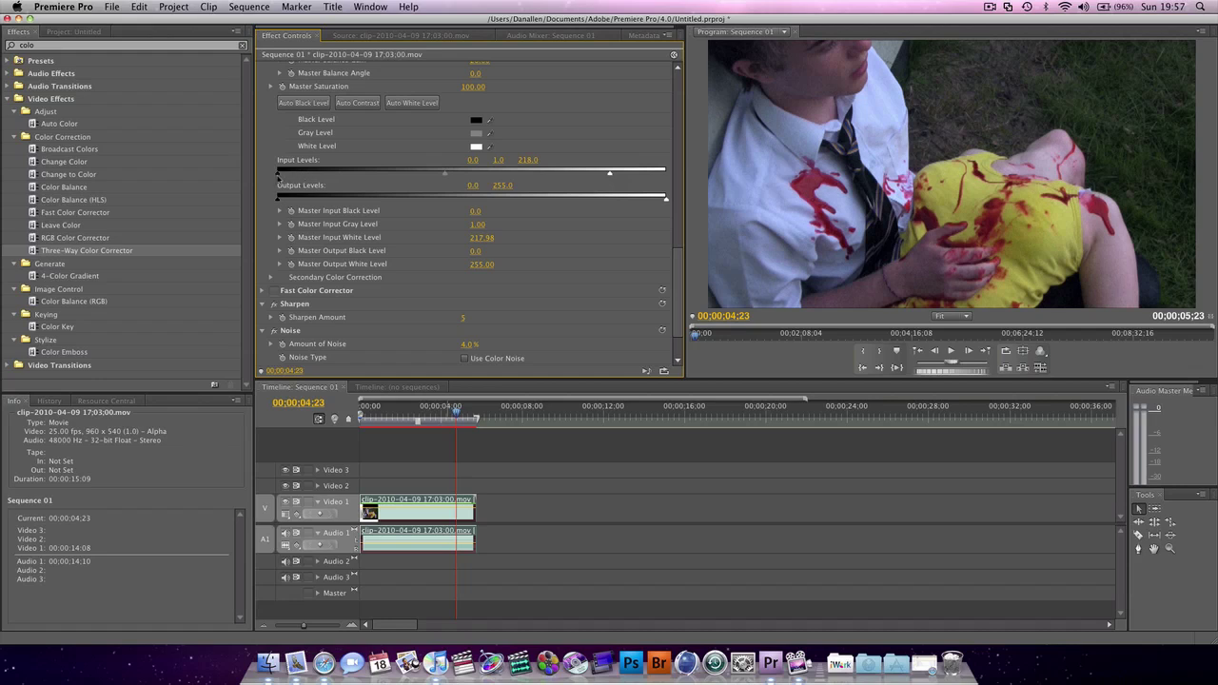
pyautogui.moveTo(278, 175); pyautogui.dragTo(312, 177)
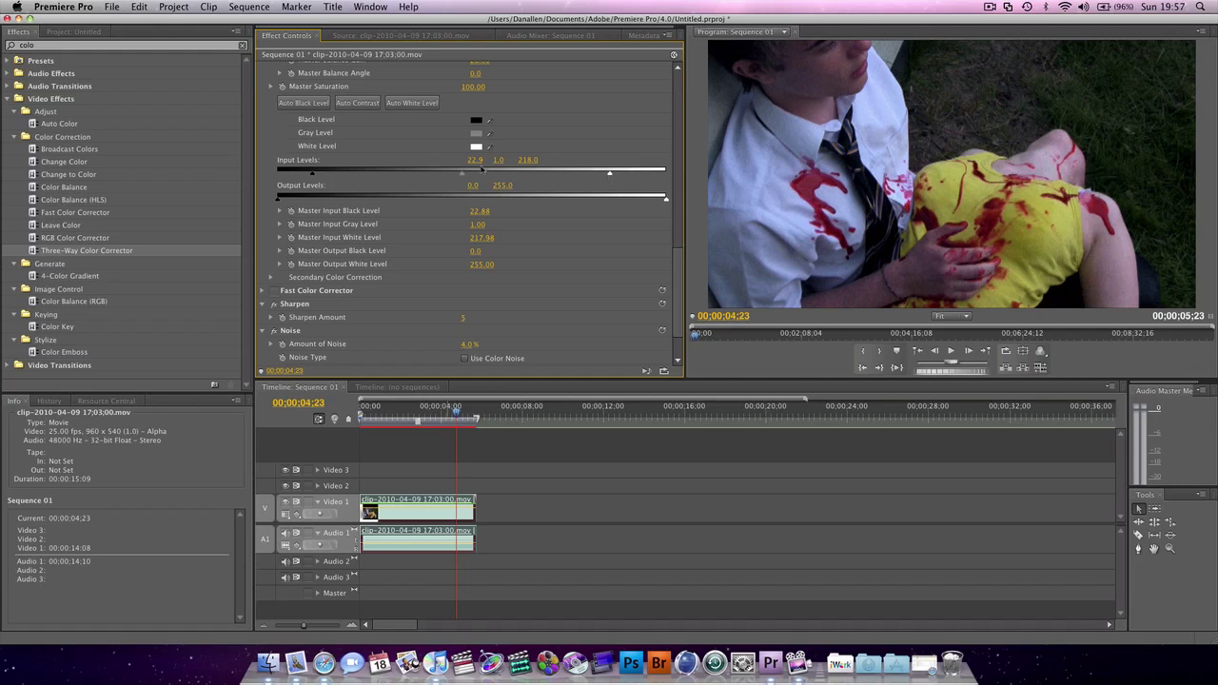
pyautogui.moveTo(462, 177); pyautogui.dragTo(438, 175)
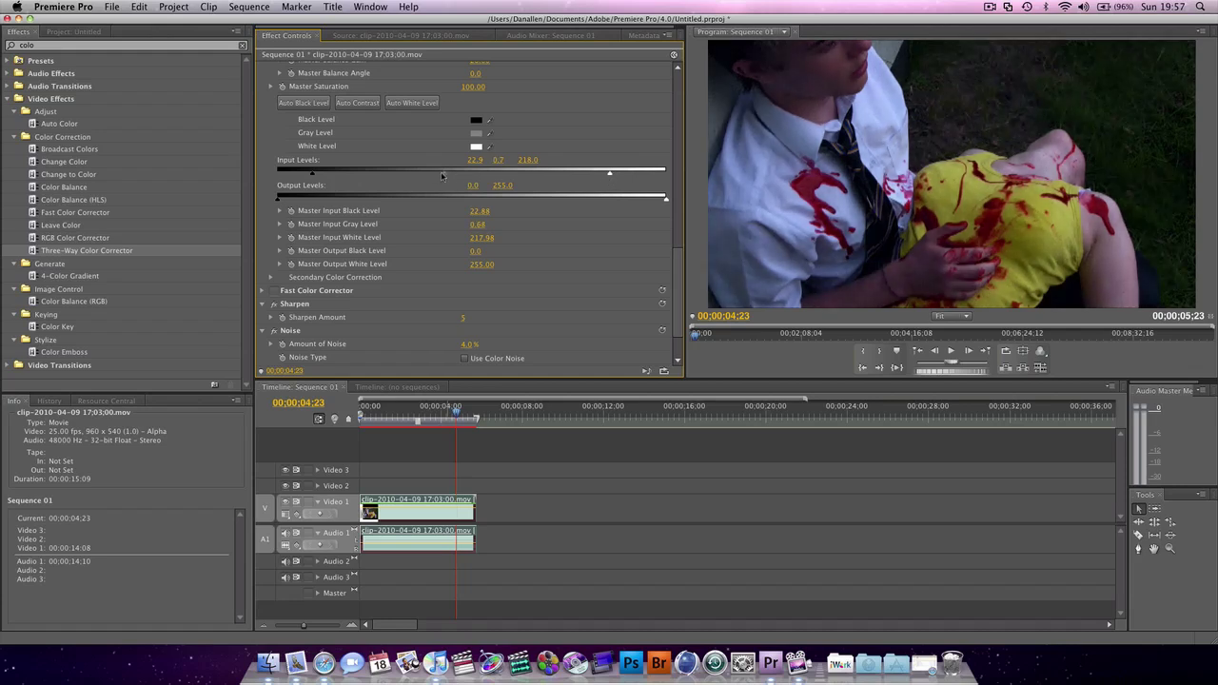
pyautogui.scroll(3, 426, 277)
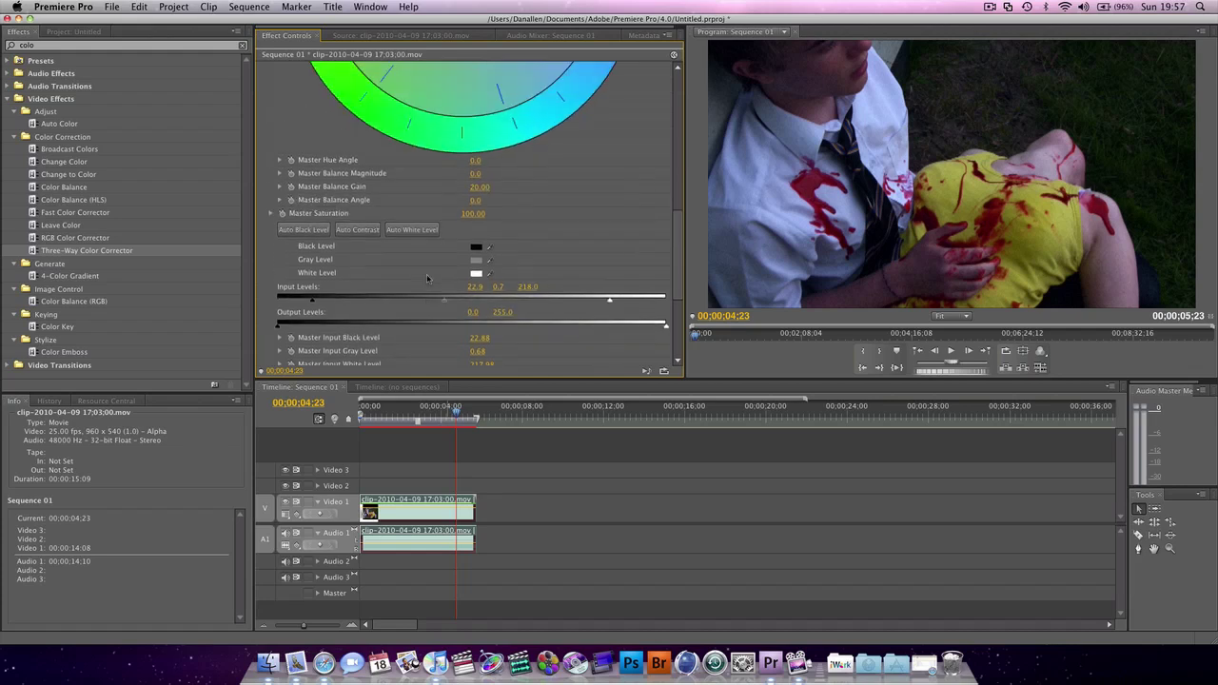
# Step: Lower Master Saturation to 59 and shift the master hue balance off neutral
pyautogui.moveTo(473, 213); pyautogui.dragTo(468, 213)
pyautogui.moveTo(471, 213); pyautogui.dragTo(640, 225)
pyautogui.scroll(8, 610, 214)
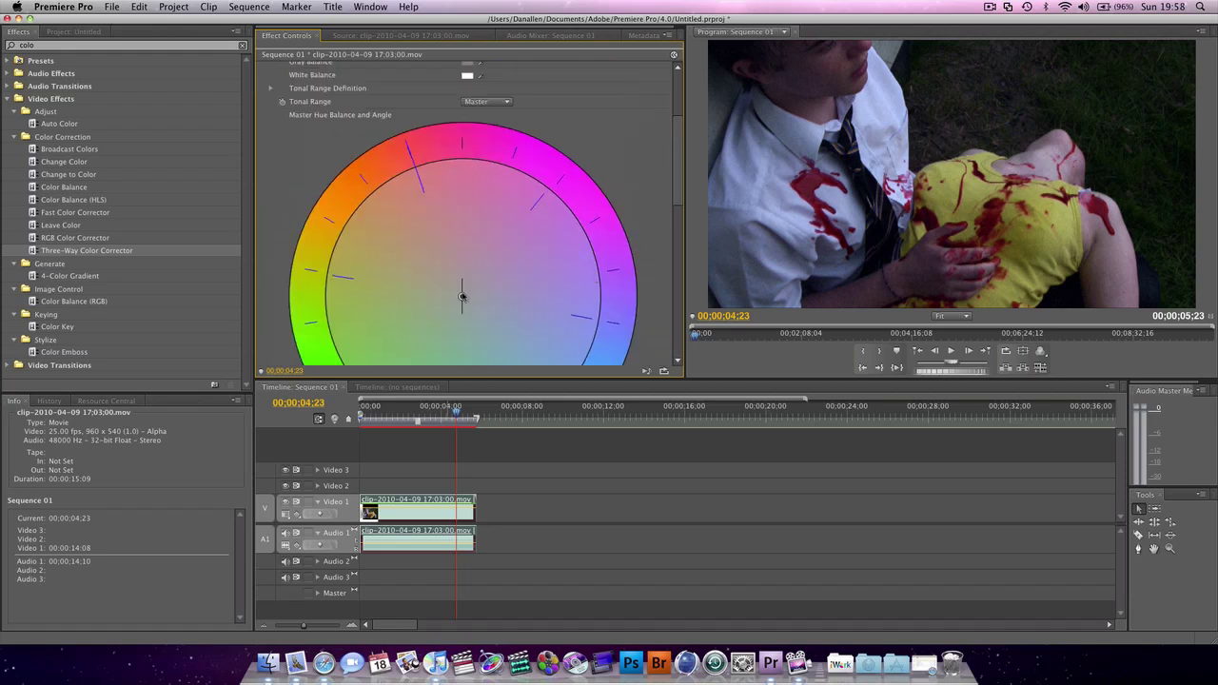
pyautogui.moveTo(462, 296)
pyautogui.mouseDown()
pyautogui.moveTo(495, 318)
pyautogui.moveTo(479, 310)
pyautogui.mouseUp()
pyautogui.scroll(3, 600, 163)
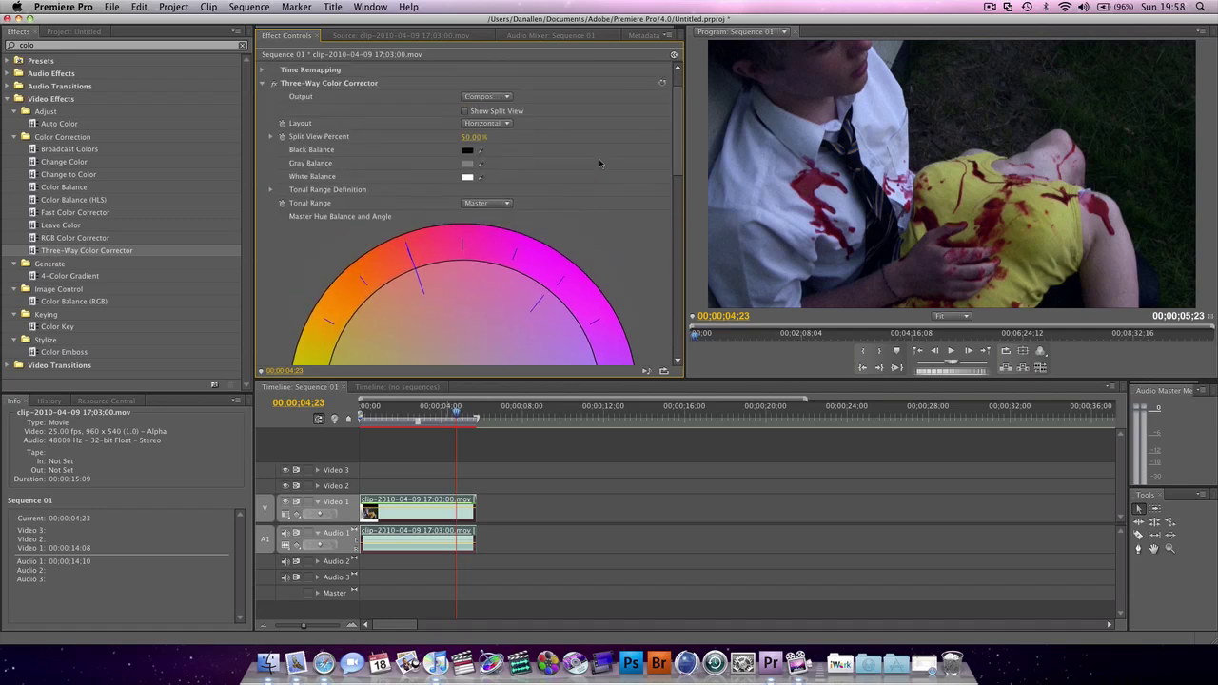
# Step: Switch to Highlights and tint the highlights, midtones and shadows colour wheels
pyautogui.click(491, 203)
pyautogui.click(515, 250)
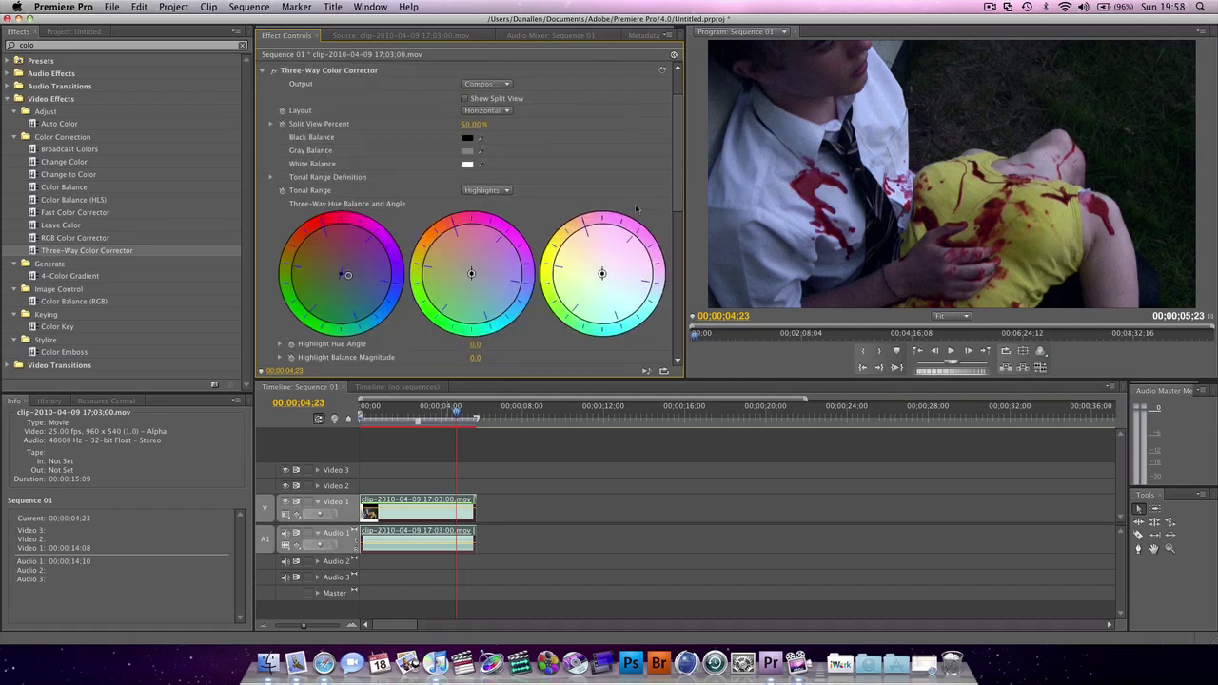
pyautogui.scroll(-3, 602, 185)
pyautogui.moveTo(601, 185); pyautogui.dragTo(618, 210)
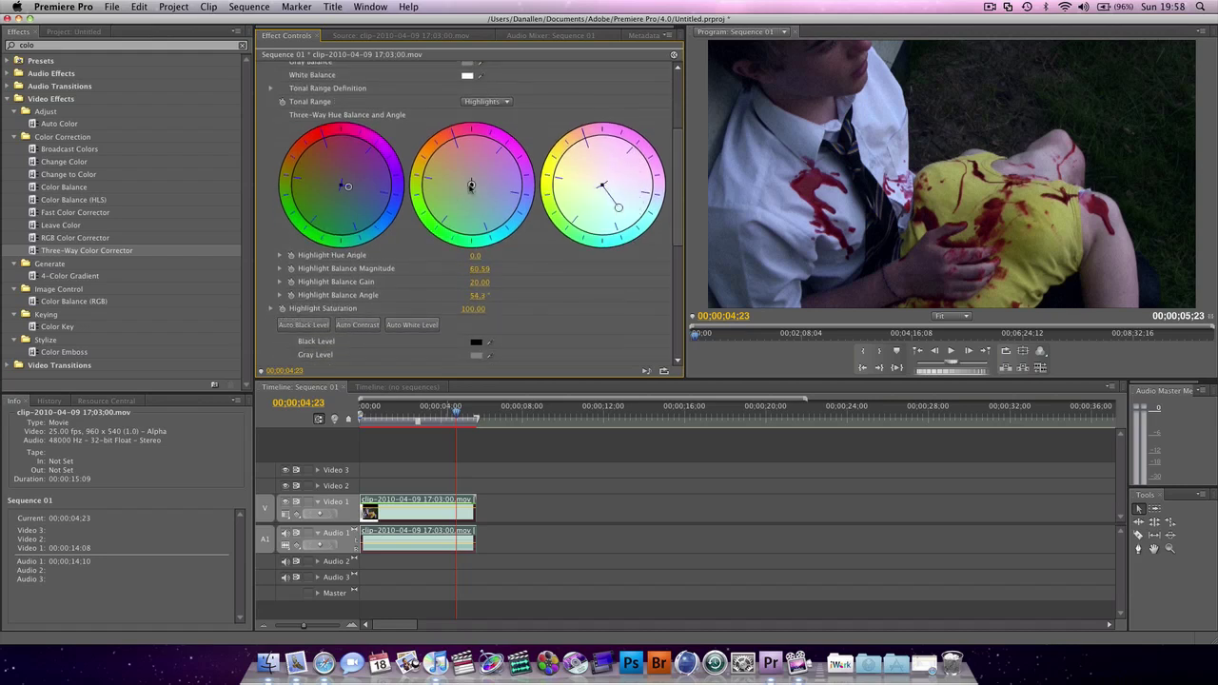
pyautogui.moveTo(471, 186)
pyautogui.mouseDown()
pyautogui.moveTo(516, 201)
pyautogui.moveTo(484, 190)
pyautogui.mouseUp()
pyautogui.moveTo(349, 187); pyautogui.dragTo(353, 192)
# Step: Switch to Shadows and rebalance the tints, bringing shadows to 19.82 magnitude at 36.3°
pyautogui.click(490, 102)
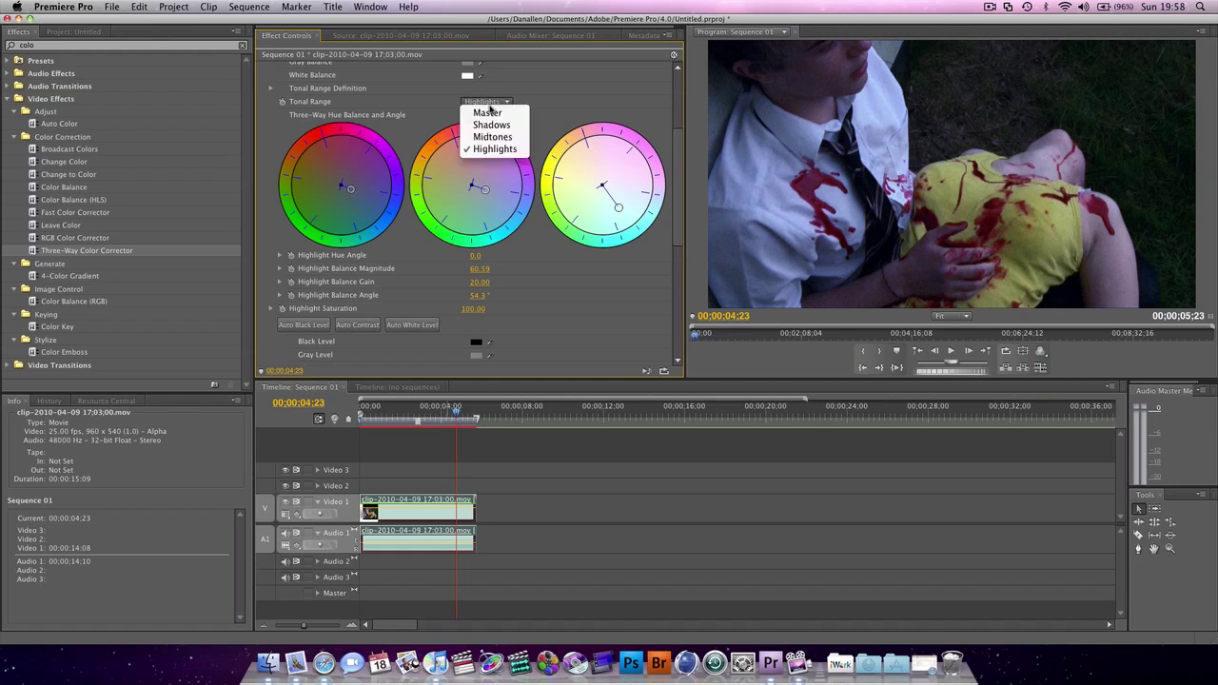
pyautogui.click(490, 124)
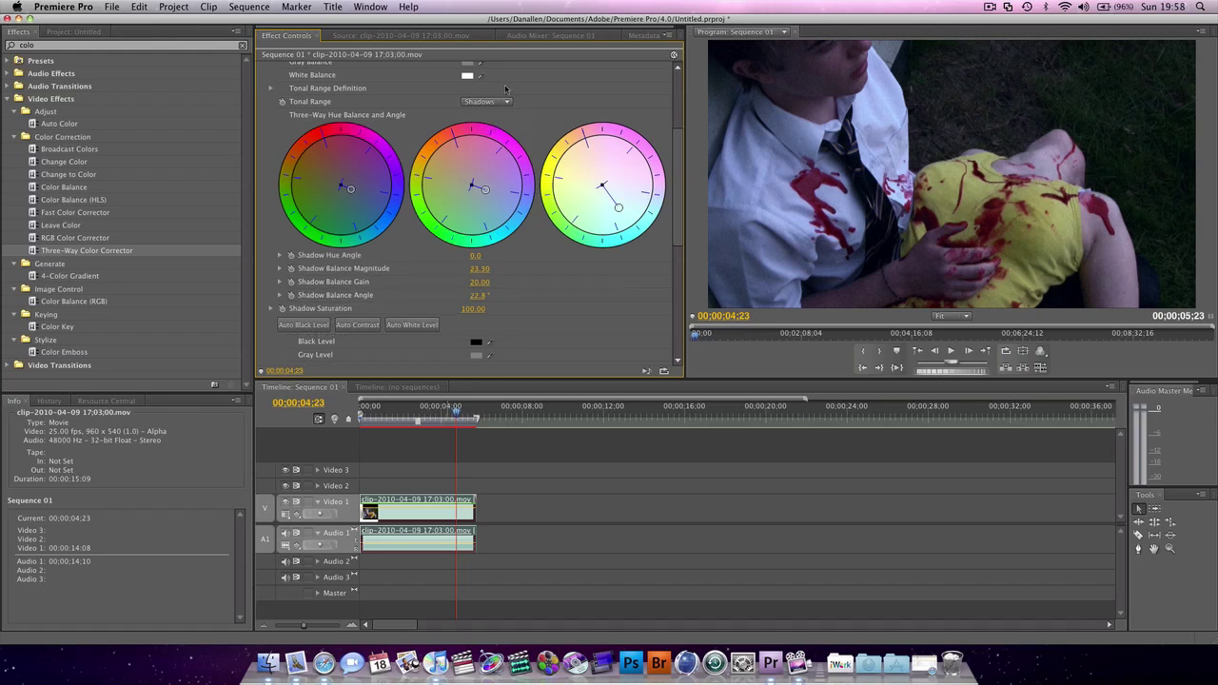
pyautogui.moveTo(619, 206); pyautogui.dragTo(614, 199)
pyautogui.moveTo(350, 188); pyautogui.dragTo(348, 190)
pyautogui.scroll(-1, 678, 218)
pyautogui.scroll(-5, 677, 217)
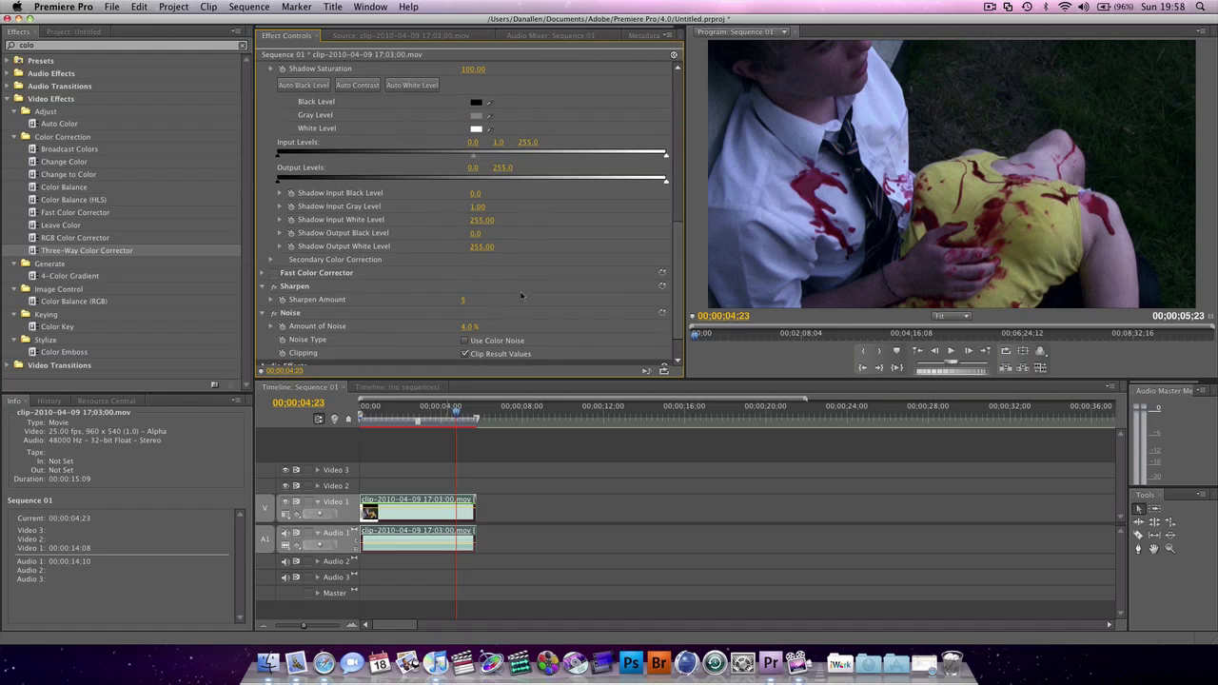
# Step: Lower Shadow Saturation to 76 and preview the finished grade at 00:00:05:02
pyautogui.scroll(3, 521, 297)
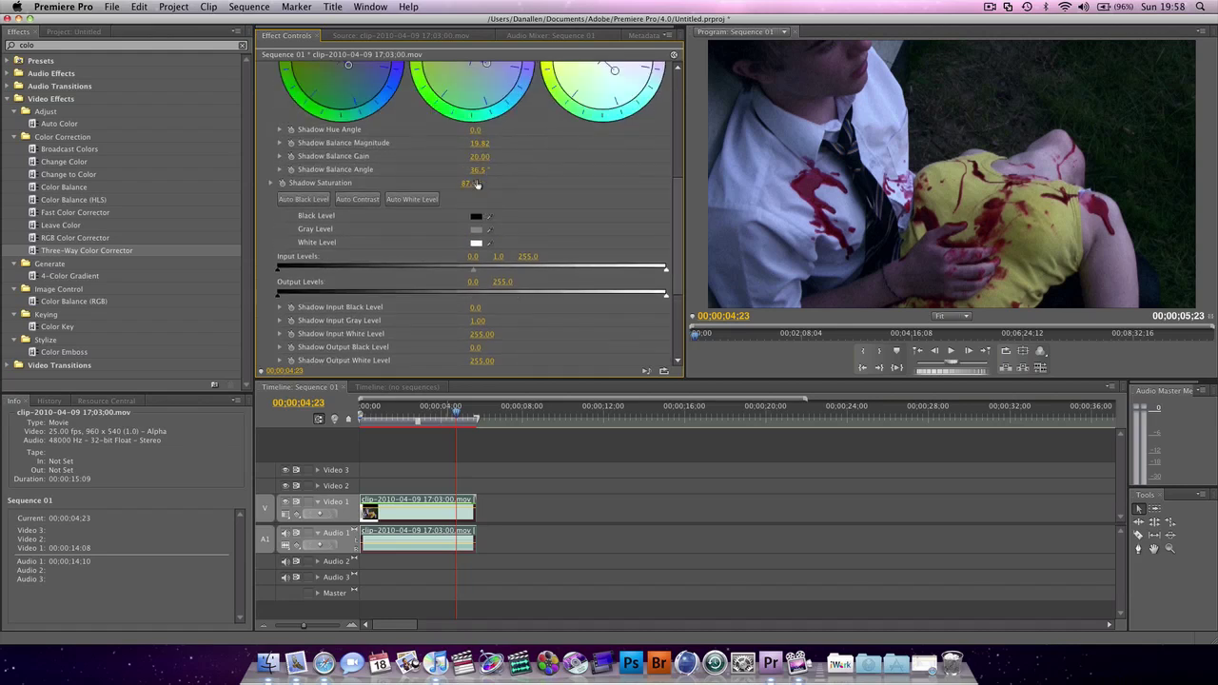
pyautogui.moveTo(477, 183); pyautogui.dragTo(456, 182)
pyautogui.scroll(5, 579, 194)
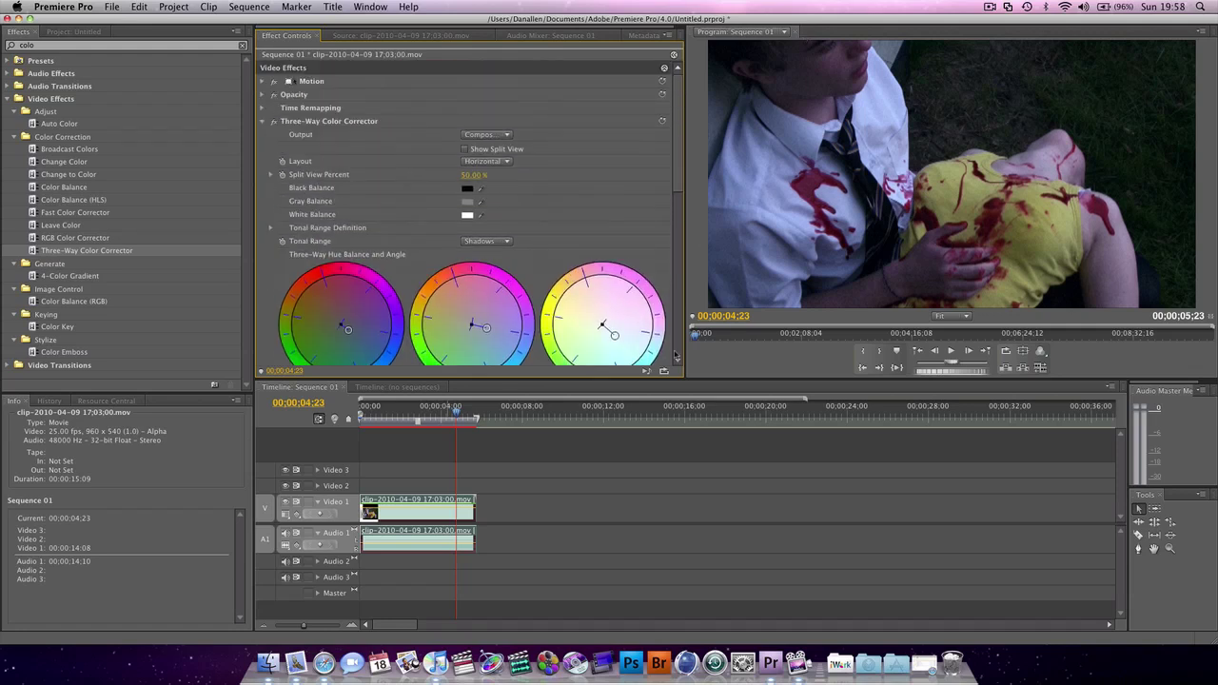
pyautogui.moveTo(407, 414); pyautogui.dragTo(464, 401)
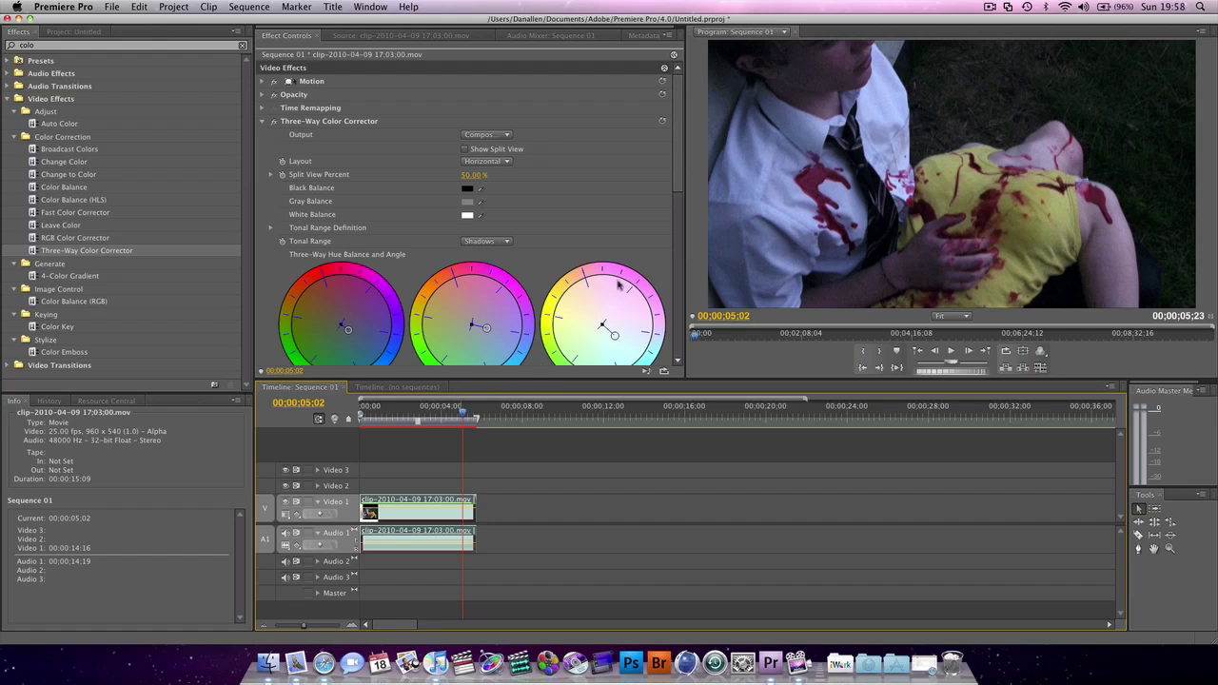
pyautogui.click(990, 7)
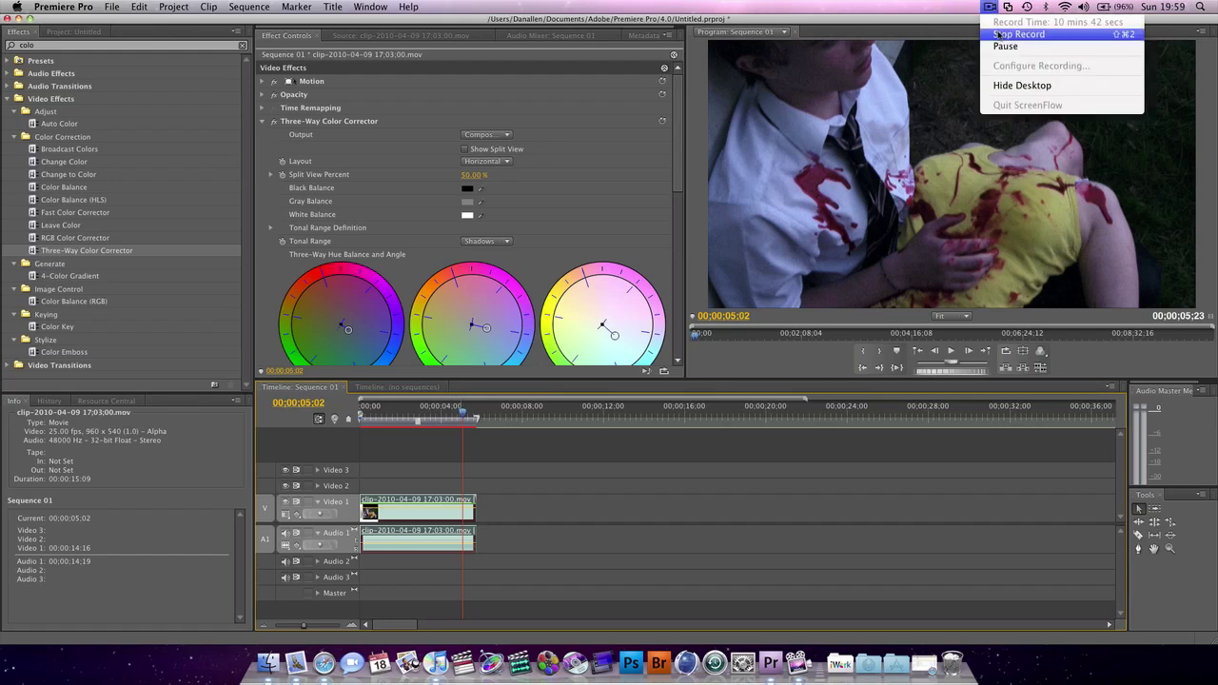